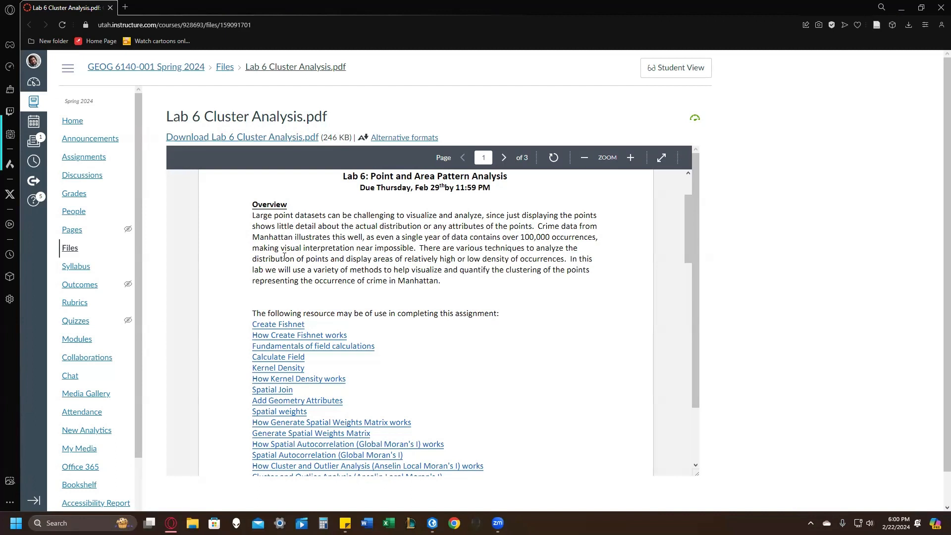
# Step: In ArcGIS Pro, add the Manhattan_pts feature class from GEOG4140_Lab06_ClusterAnalysis.gdb to the map
pyautogui.scroll(-3, 371, 322)
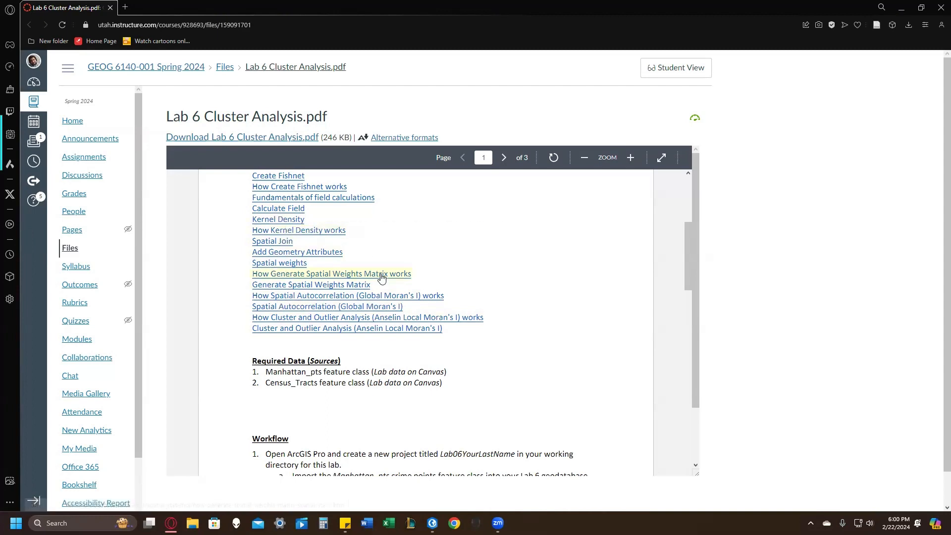
pyautogui.scroll(-4, 385, 292)
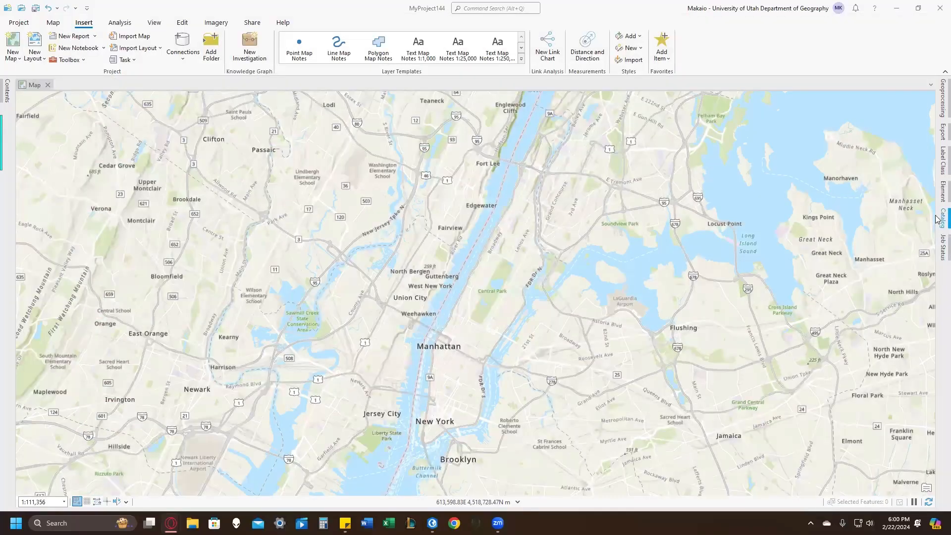
pyautogui.click(938, 219)
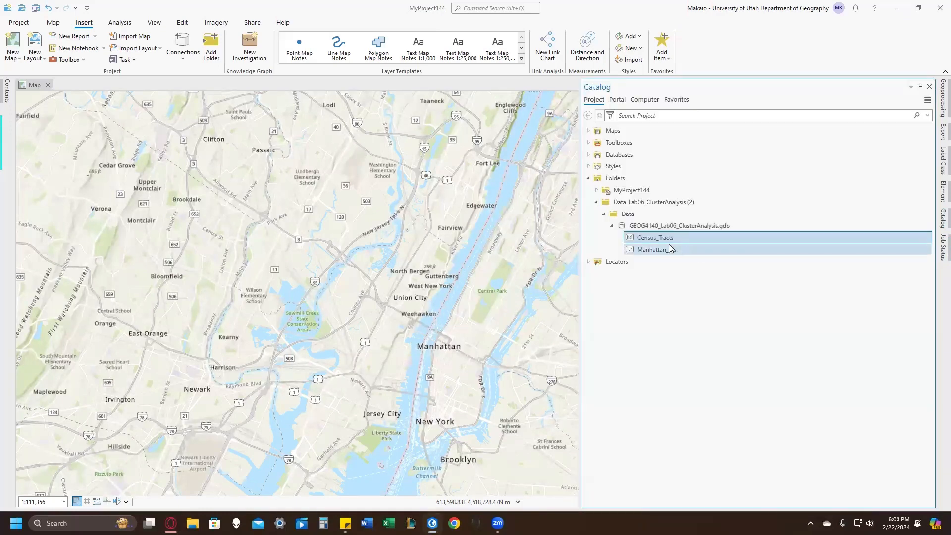
pyautogui.click(657, 249)
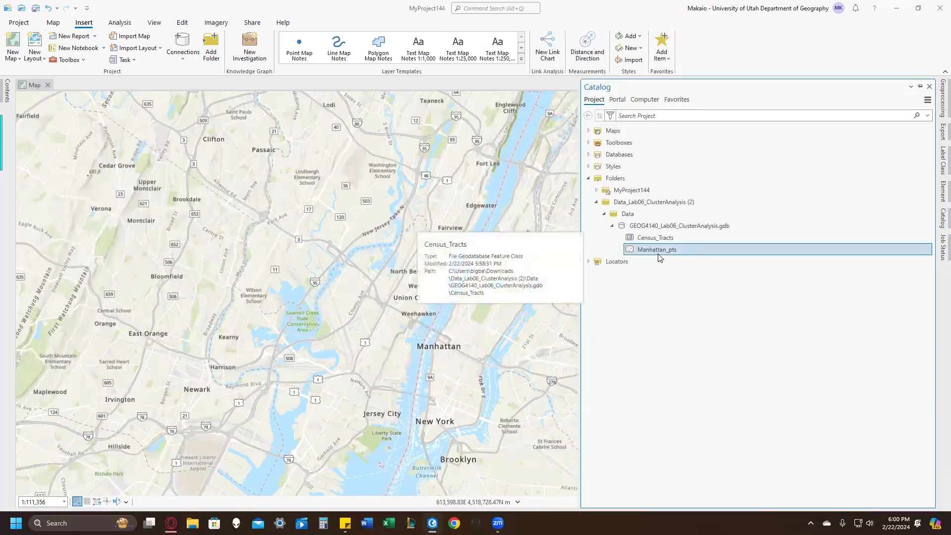
pyautogui.rightClick(657, 249)
pyautogui.click(679, 256)
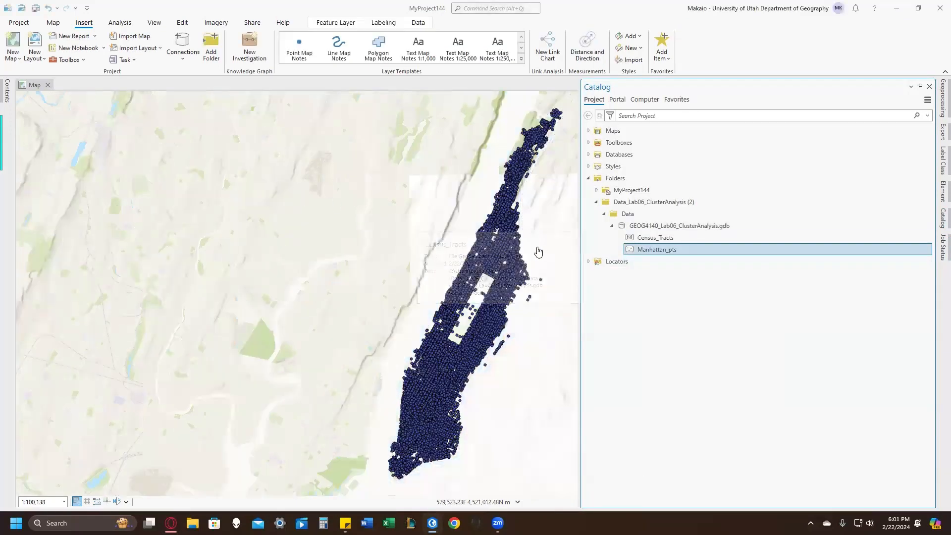
pyautogui.click(502, 241)
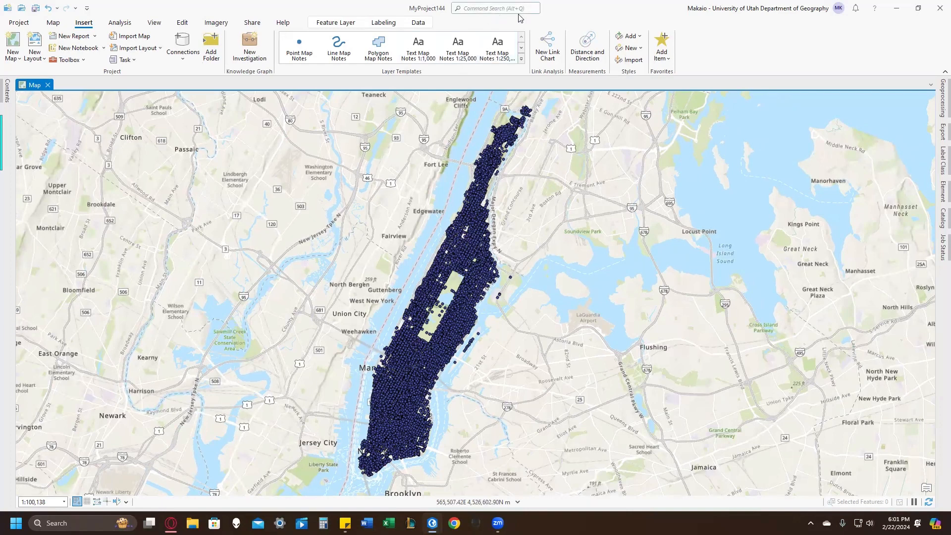
# Step: Start the Create Fishnet tool and name its output feature class Man_Hat_Fish in the MyProject144.gdb geodatabase
pyautogui.click(500, 9)
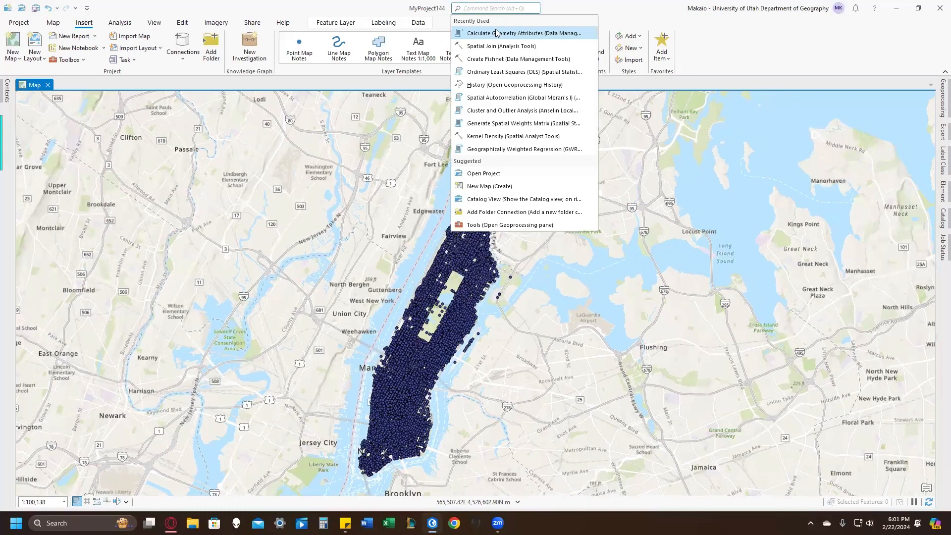
pyautogui.click(488, 59)
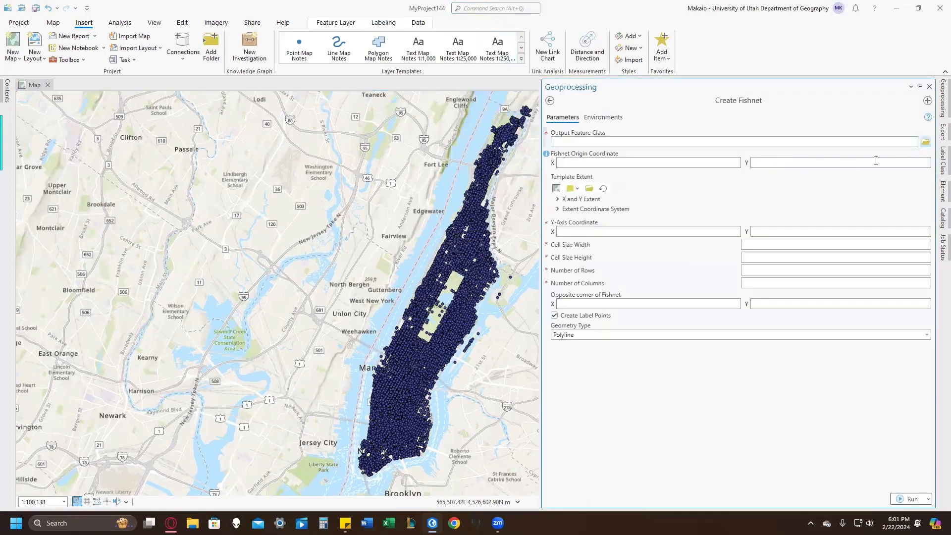
pyautogui.click(925, 142)
pyautogui.doubleClick(572, 172)
pyautogui.doubleClick(578, 125)
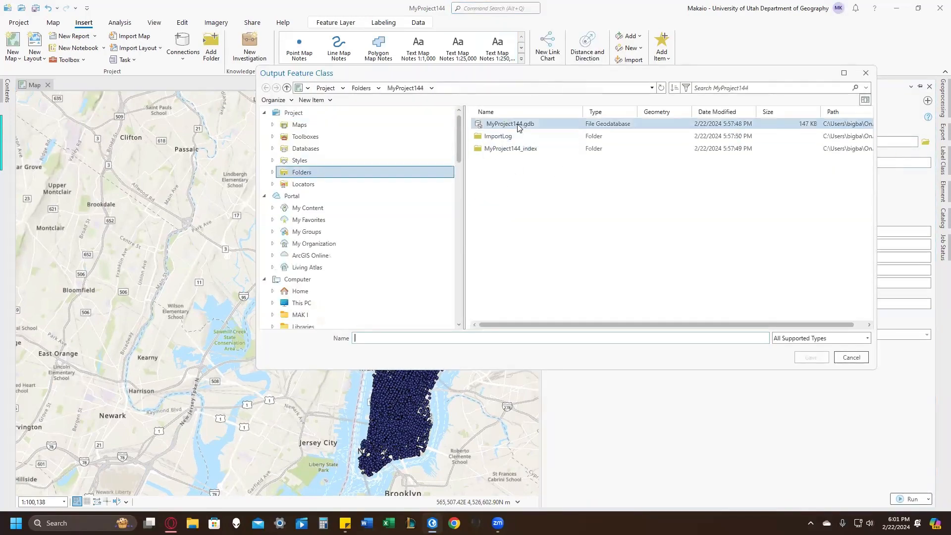
pyautogui.doubleClick(579, 124)
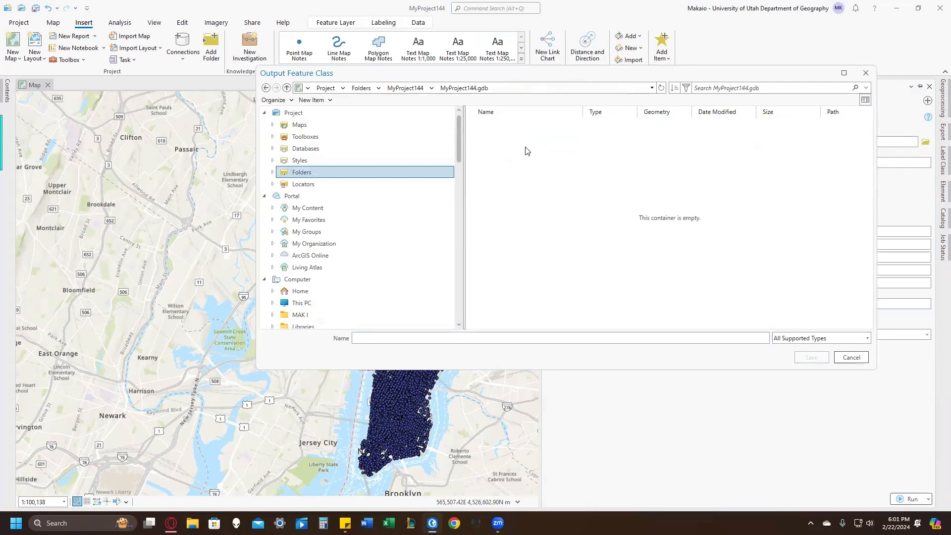
pyautogui.click(452, 343)
pyautogui.write('Man_Hat_Fish')
pyautogui.click(811, 356)
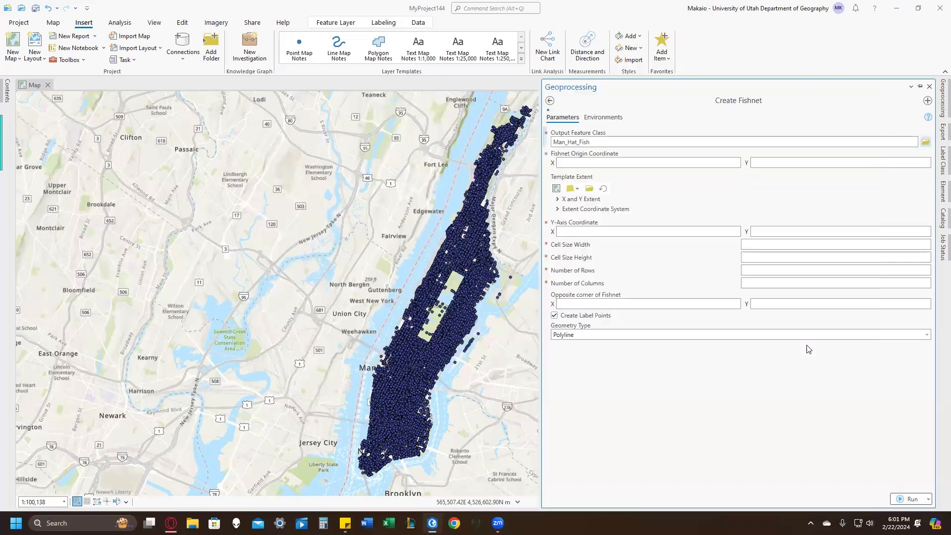
# Step: Match the fishnet's template extent to the Manhattan_pts layer and set the cell width and height to 250
pyautogui.click(573, 189)
pyautogui.click(587, 218)
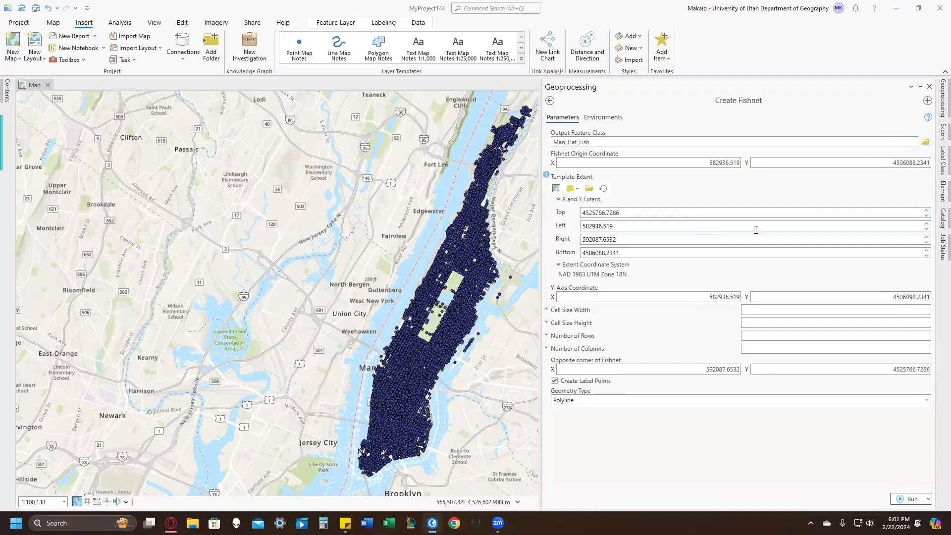
pyautogui.click(855, 311)
pyautogui.write('205')
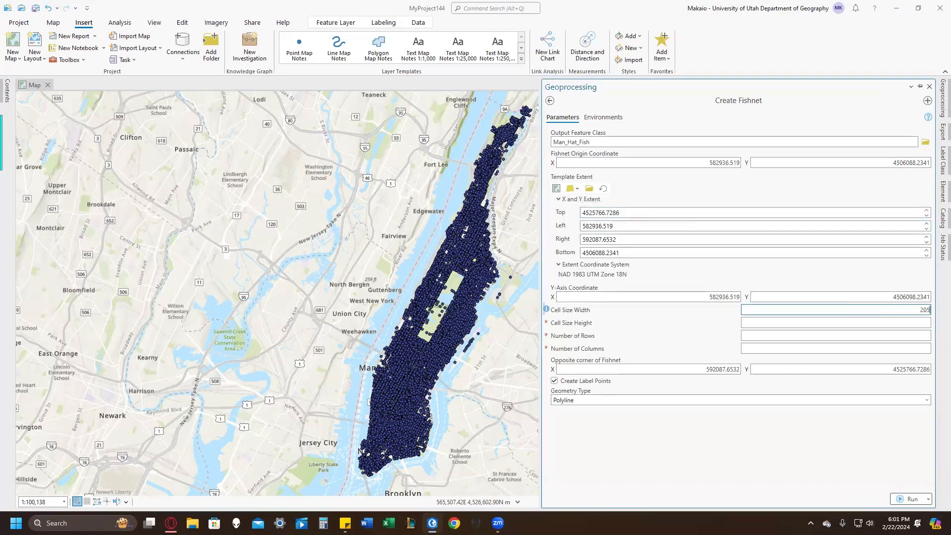
pyautogui.press('BackSpace')
pyautogui.press('BackSpace')
pyautogui.press('Tab')
pyautogui.write('2')
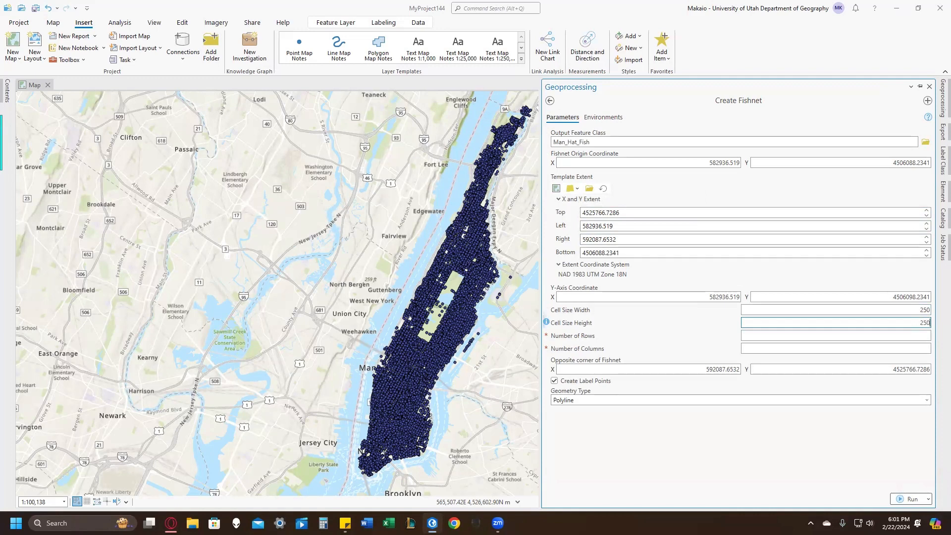
pyautogui.press('Tab')
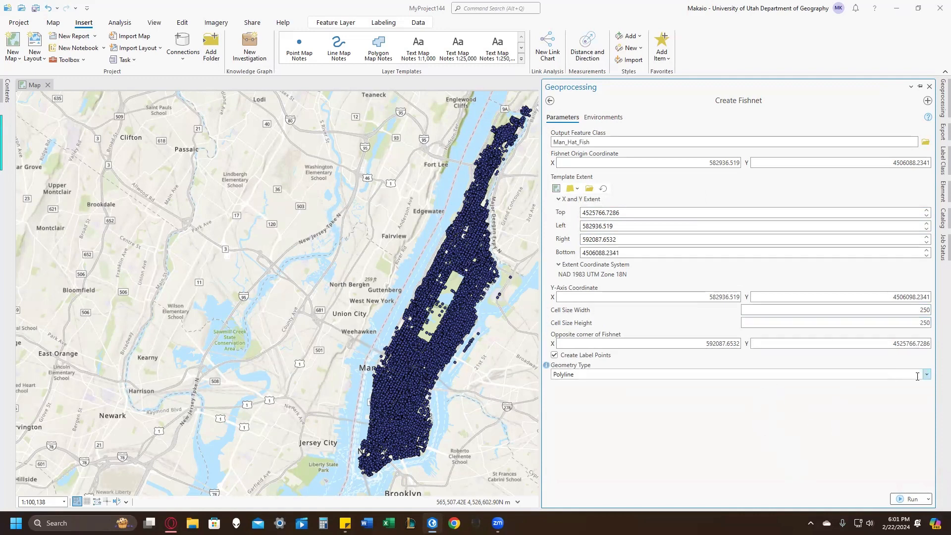
# Step: Set the fishnet's geometry type to Polygon and run Create Fishnet
pyautogui.click(917, 376)
pyautogui.click(843, 397)
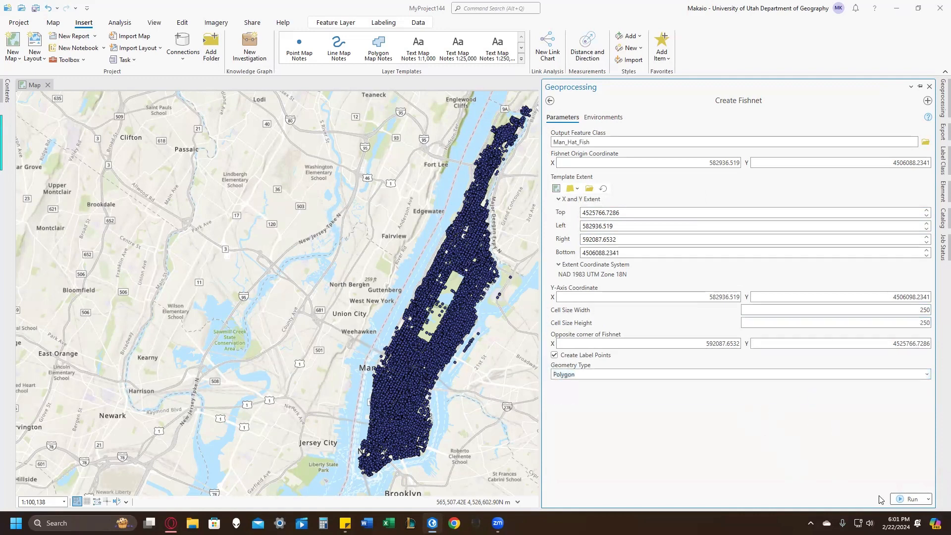
pyautogui.click(909, 499)
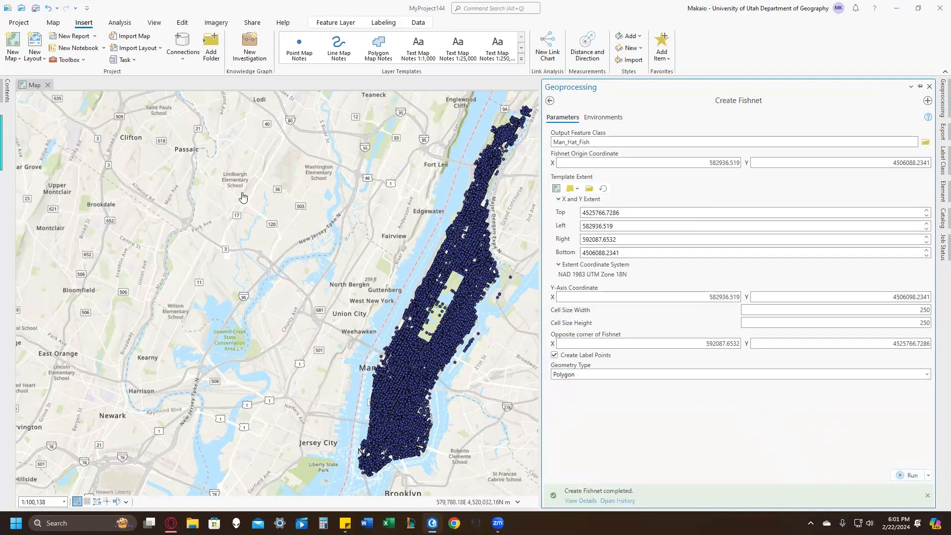
# Step: Rerun Create Fishnet without label points and remove the fishnet's label point layer from the map
pyautogui.click(555, 355)
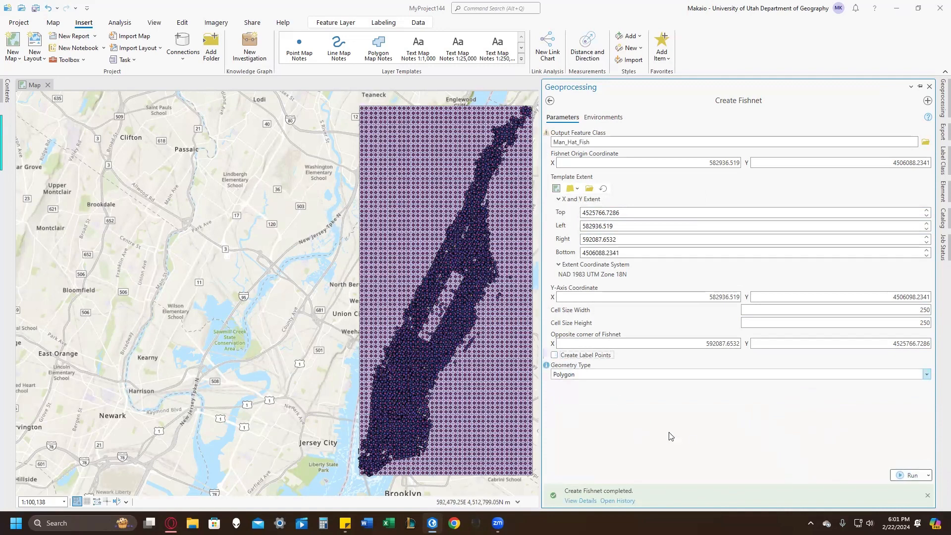
pyautogui.click(910, 476)
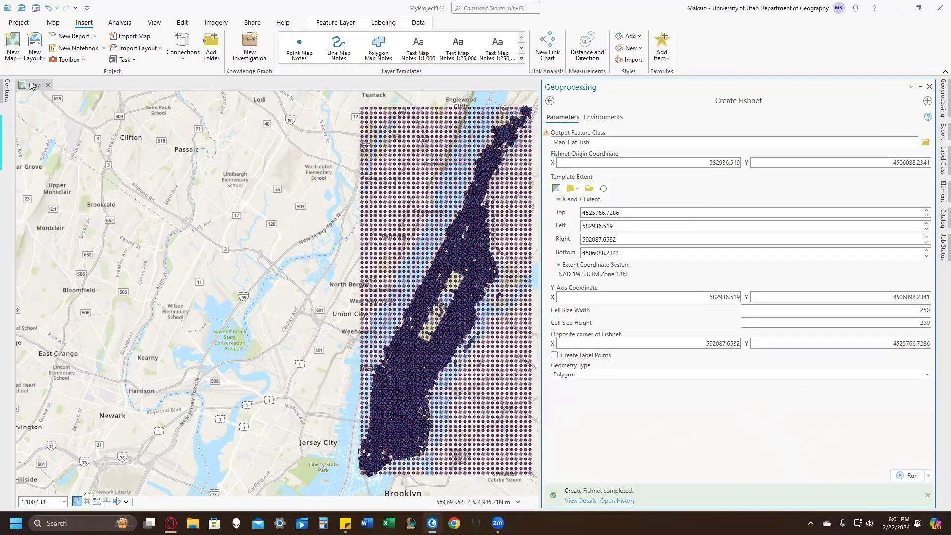
pyautogui.click(7, 90)
pyautogui.rightClick(60, 163)
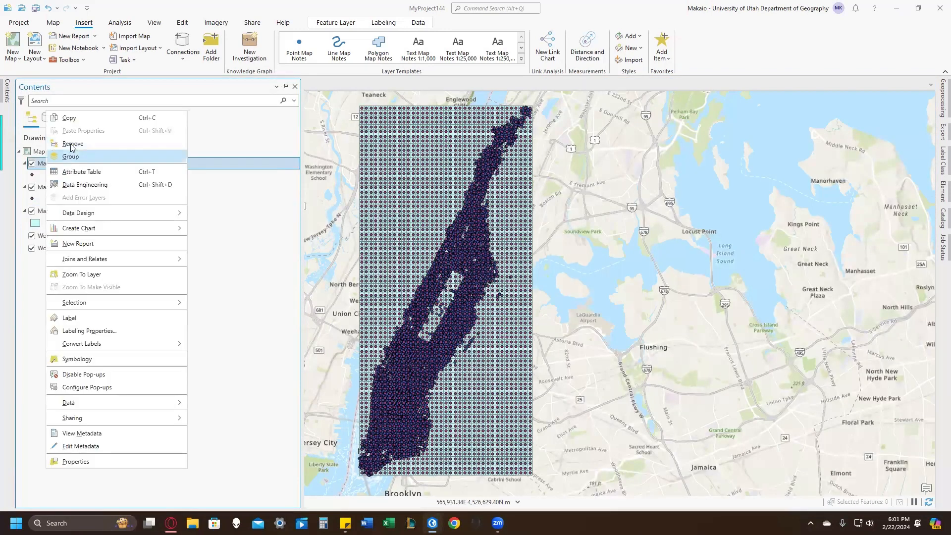
pyautogui.click(72, 144)
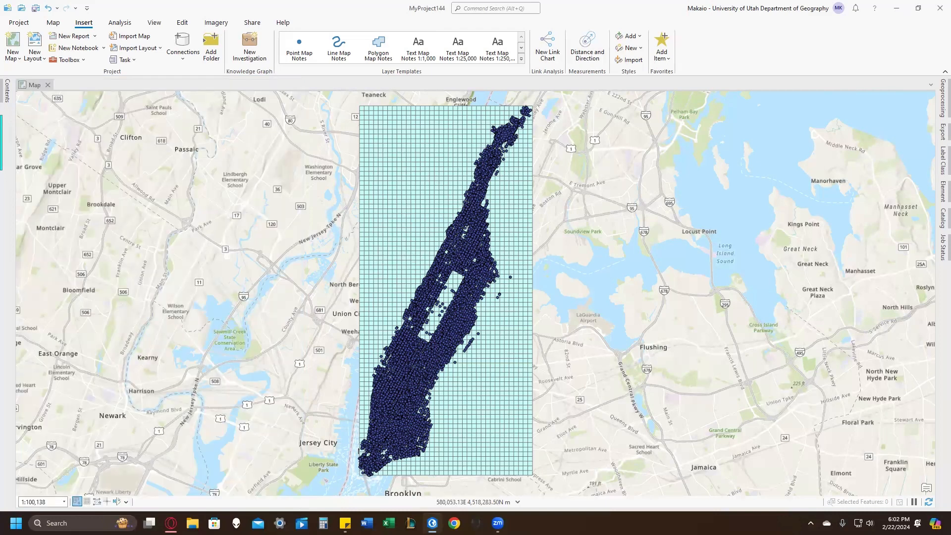
# Step: Run a one-to-one Spatial Join with Man_Hat_Fish as target features and Manhattan_pts as join features, keeping the output name Man_Hat_Fish_SpatialJoin
pyautogui.click(481, 9)
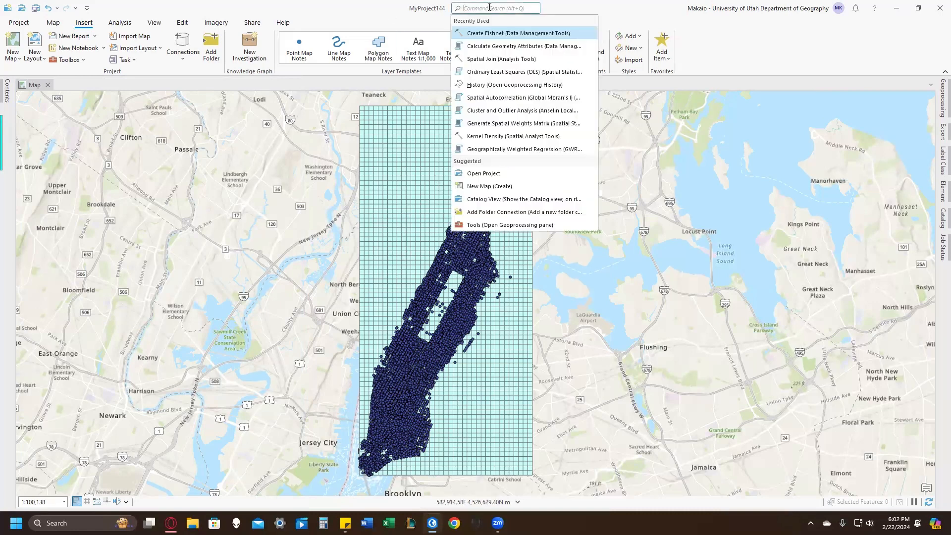
pyautogui.click(500, 59)
pyautogui.click(914, 142)
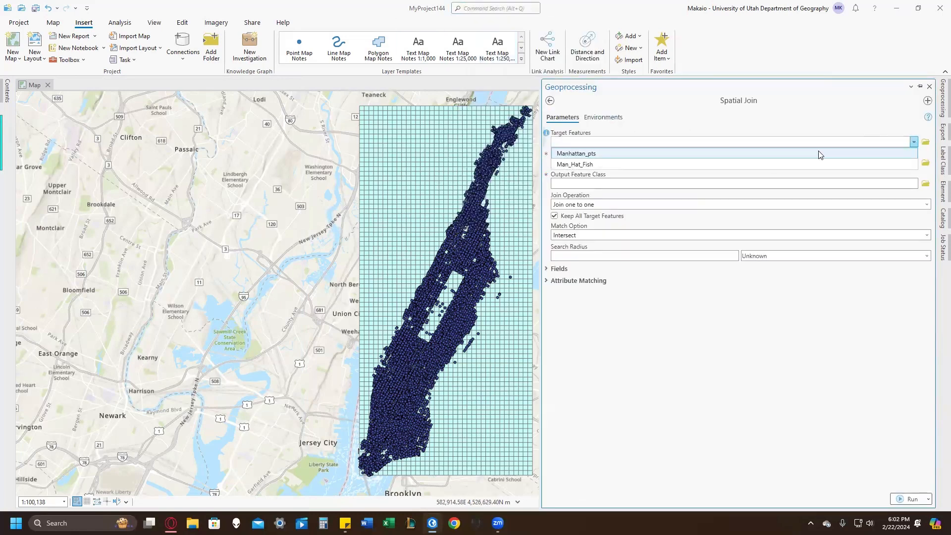
pyautogui.click(795, 164)
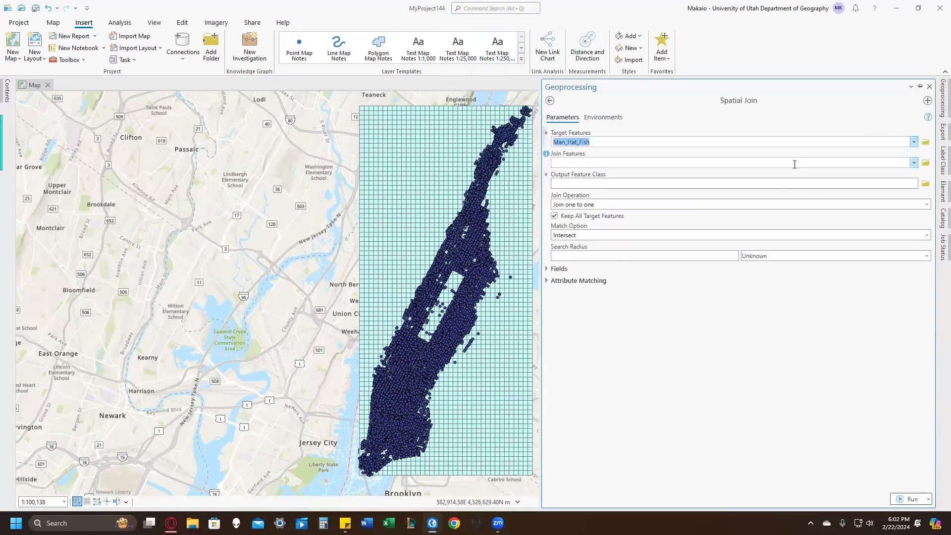
pyautogui.click(913, 163)
pyautogui.click(857, 175)
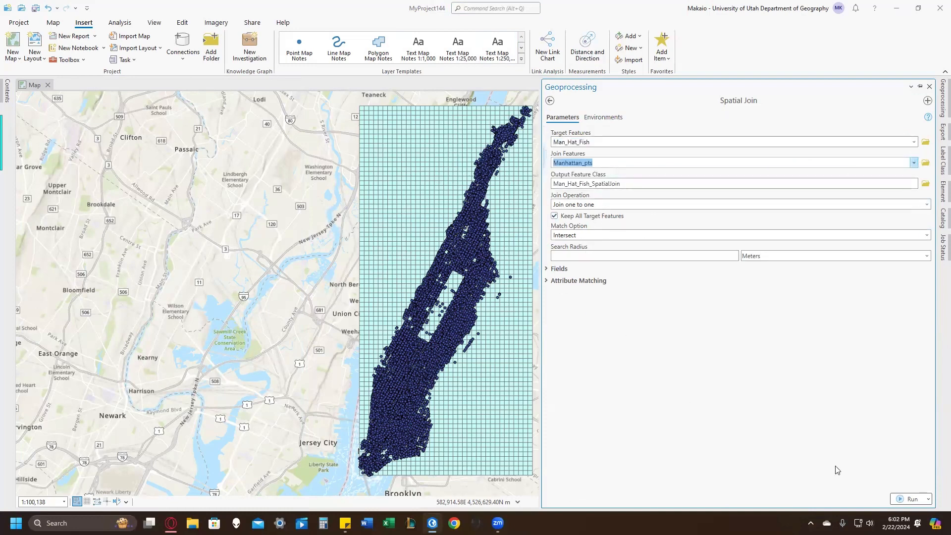
pyautogui.click(911, 499)
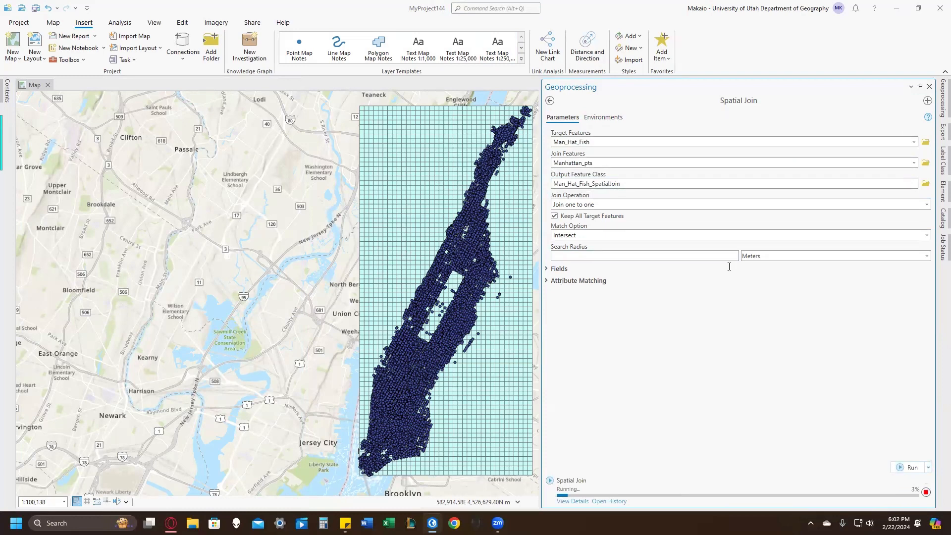
# Step: Hide the Man_Hat_Fish layer and open the attribute table of Man_Hat_Fish_SpatialJoin
pyautogui.click(4, 93)
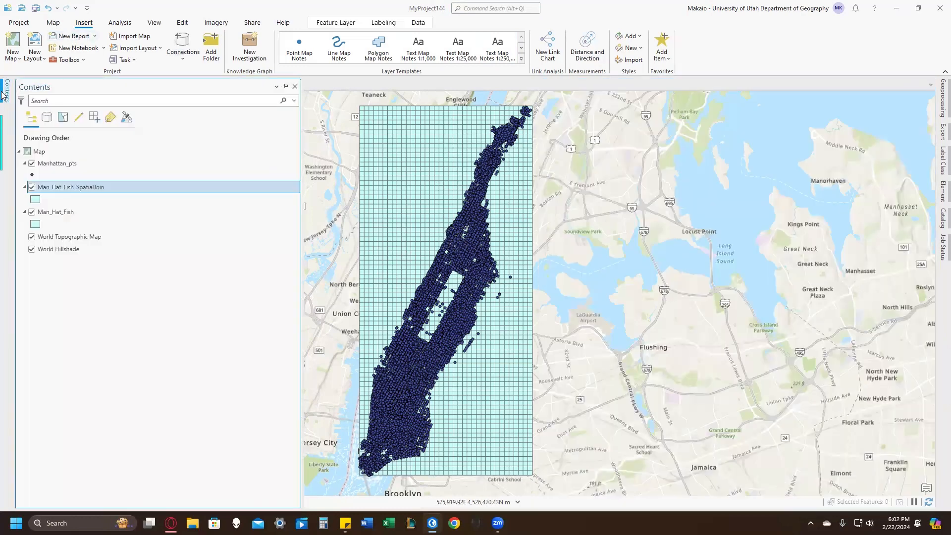
pyautogui.click(32, 212)
pyautogui.hotkey('ctrl', 't')
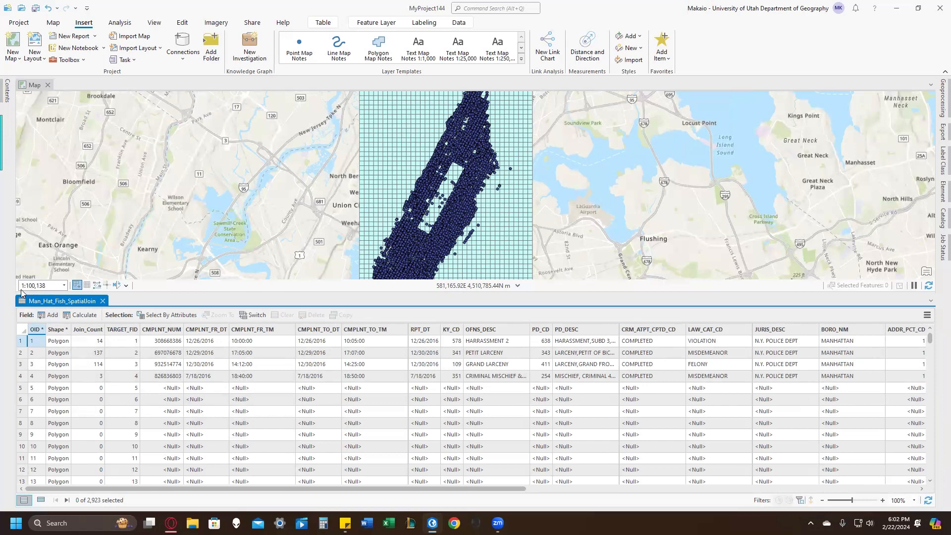
# Step: Add a field named Area with the alias Areaa and the data type Double to Man_Hat_Fish_SpatialJoin
pyautogui.click(49, 315)
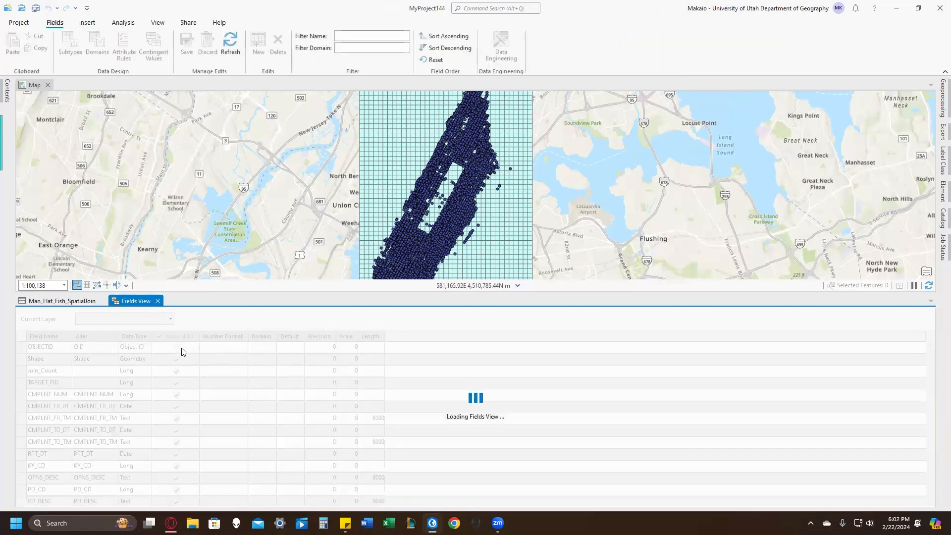
pyautogui.write('Ar')
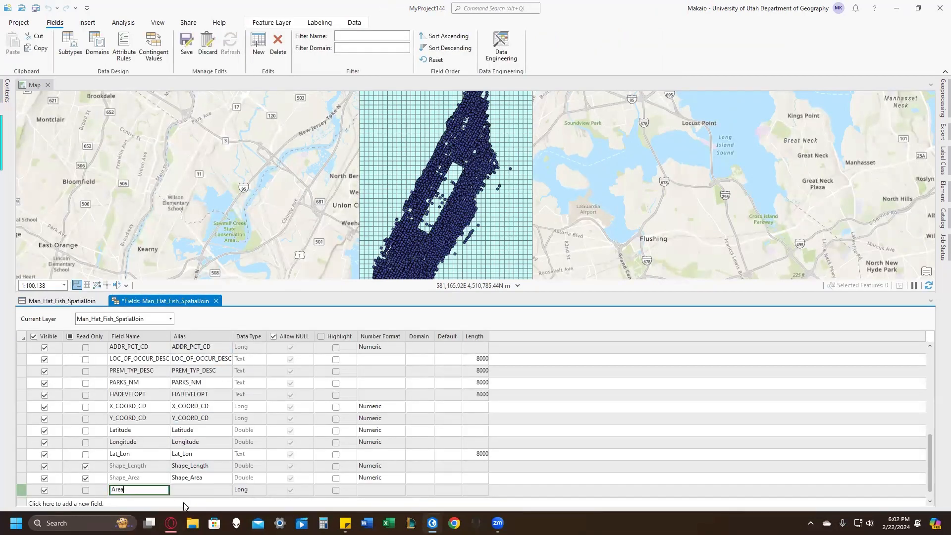
pyautogui.write('ea')
pyautogui.press('Tab')
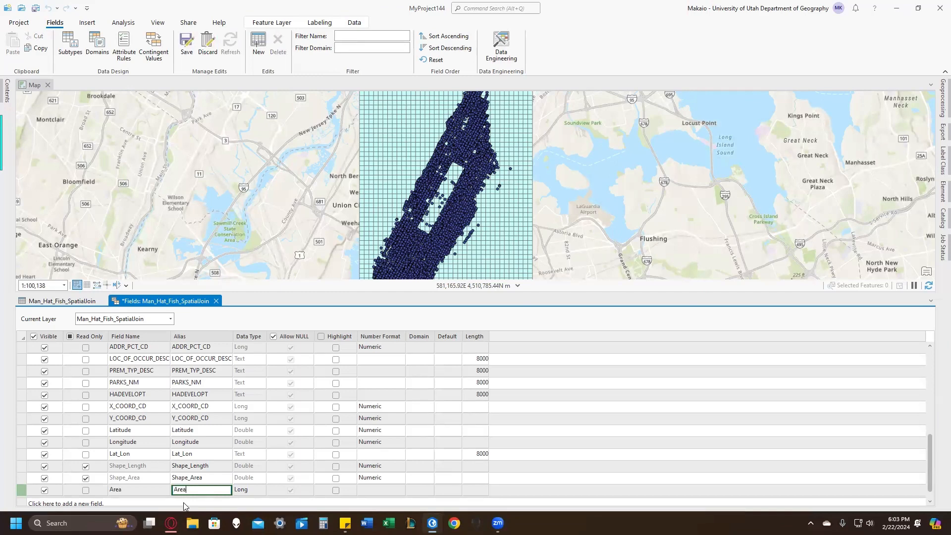
pyautogui.write('Areaa')
pyautogui.press('Tab')
pyautogui.hotkey('alt', 'Down')
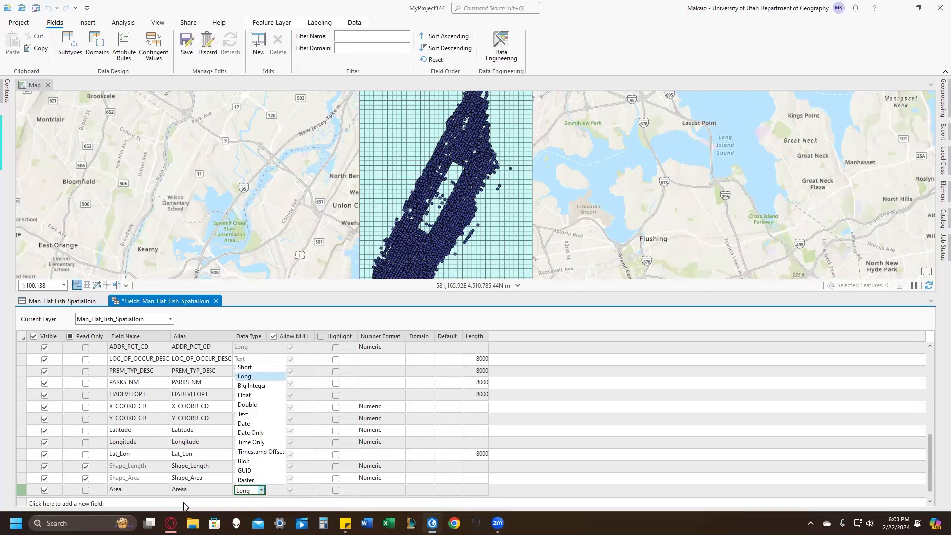
pyautogui.press('Down')
pyautogui.press('Down')
pyautogui.press('Down')
pyautogui.press('Return')
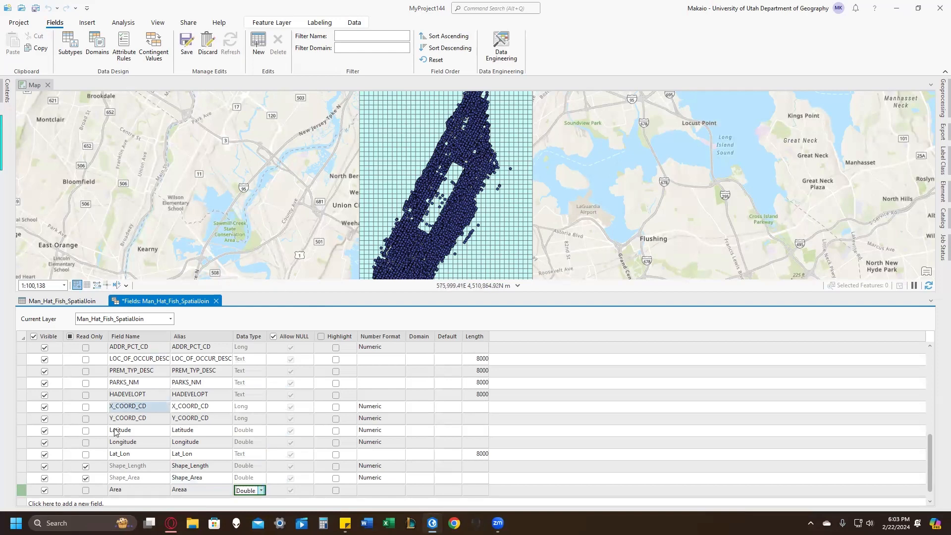
# Step: Add a field named CrimePer_SQKM with the alias CPSQKM and data type Double, save the changes and close the fields view
pyautogui.click(78, 504)
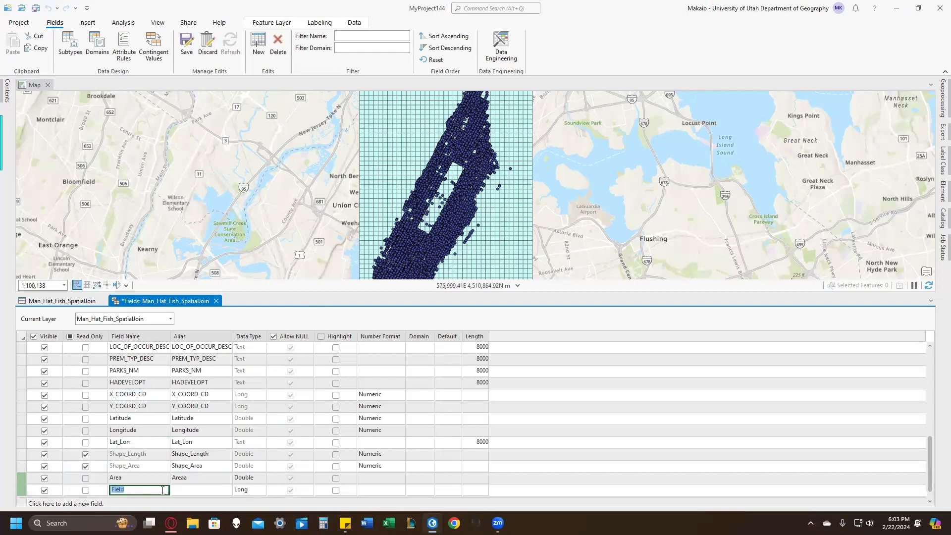
pyautogui.write('C')
pyautogui.write('rimePer_SQKM')
pyautogui.press('Tab')
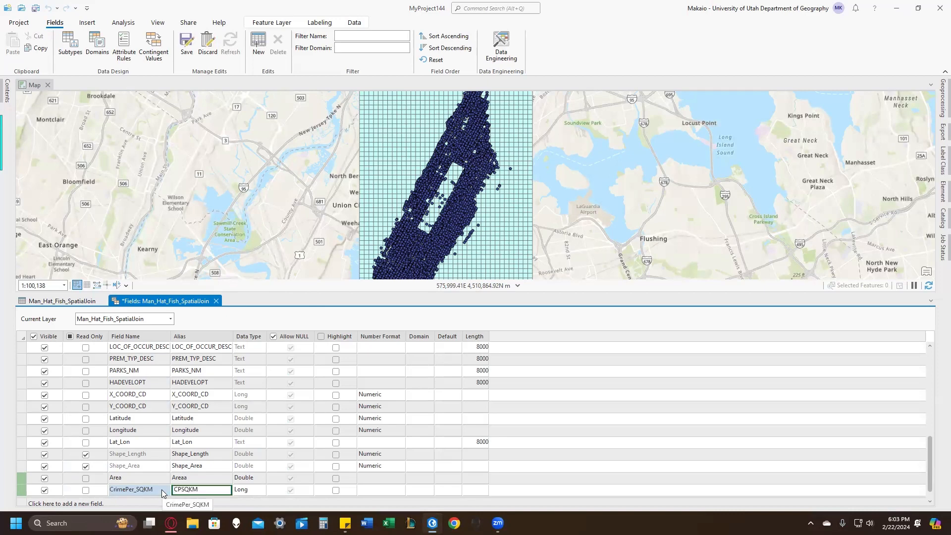
pyautogui.press('Tab')
pyautogui.press('Return')
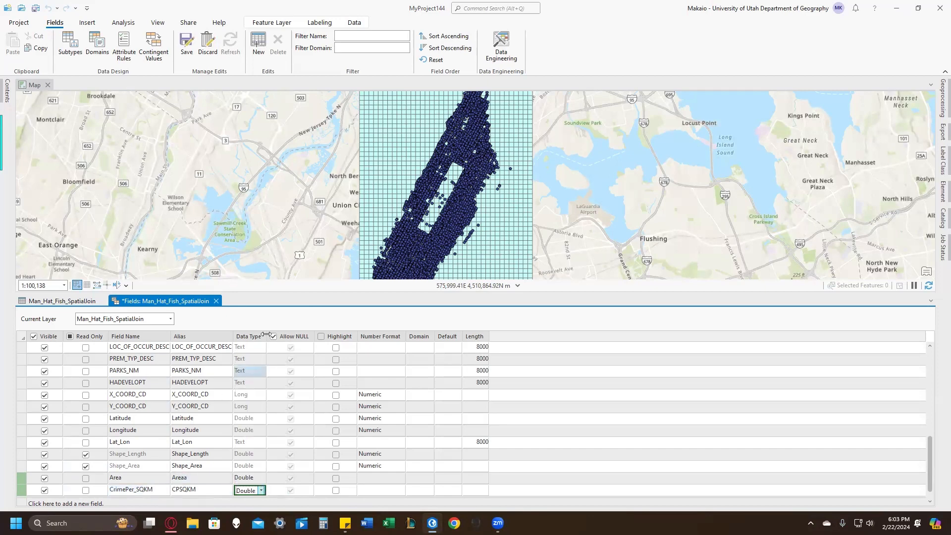
pyautogui.click(188, 46)
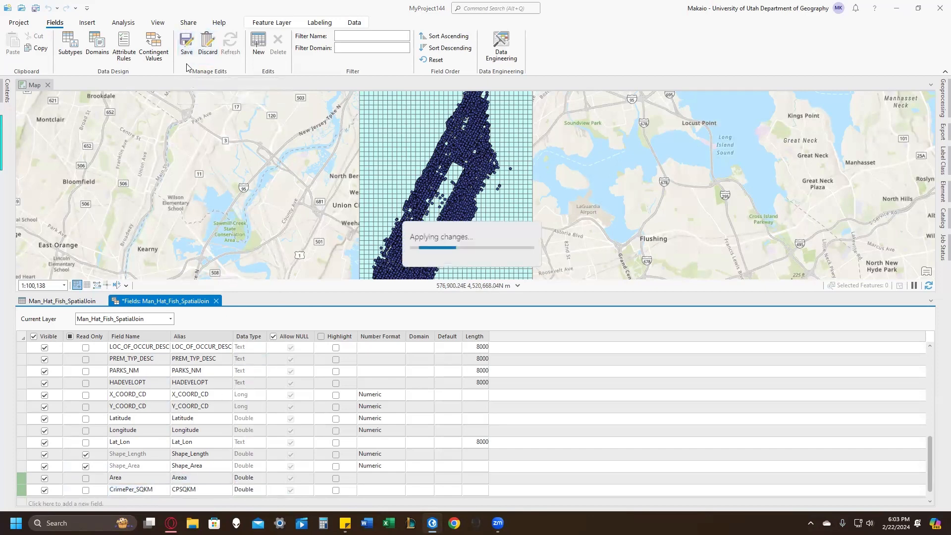
pyautogui.click(214, 302)
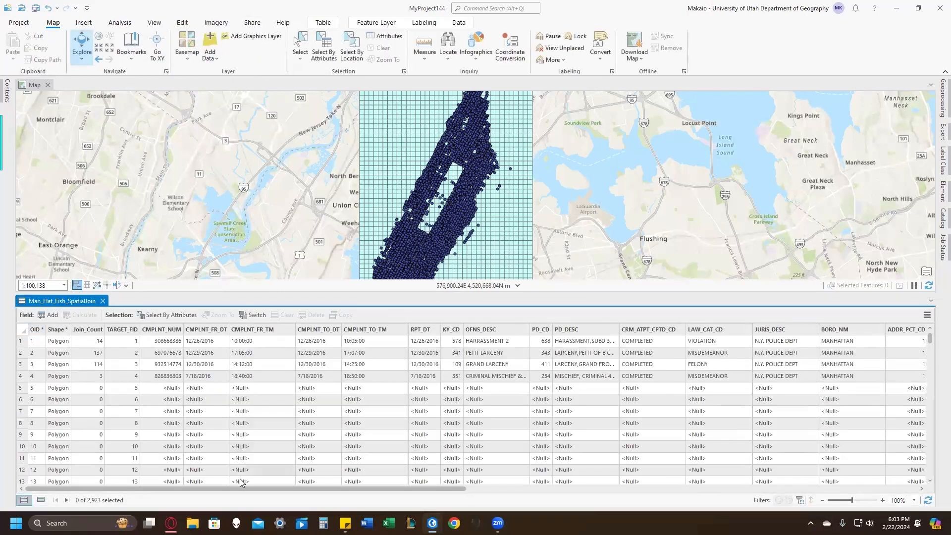
# Step: Rearrange the attribute table columns so that Areaa and CPSQKM follow Join_Count, in that order
pyautogui.moveTo(272, 489); pyautogui.dragTo(627, 489)
pyautogui.moveTo(890, 331); pyautogui.dragTo(132, 347)
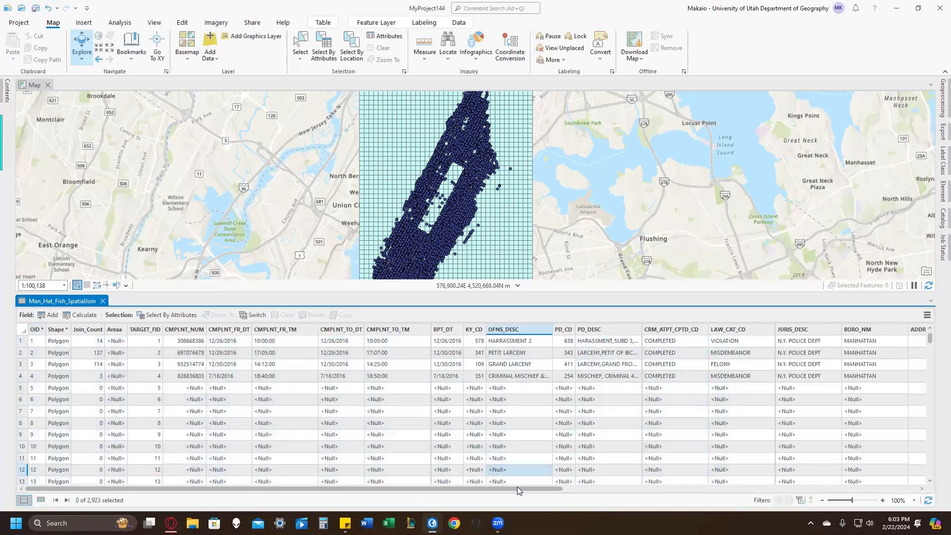
pyautogui.moveTo(517, 488); pyautogui.dragTo(934, 462)
pyautogui.moveTo(919, 336); pyautogui.dragTo(122, 376)
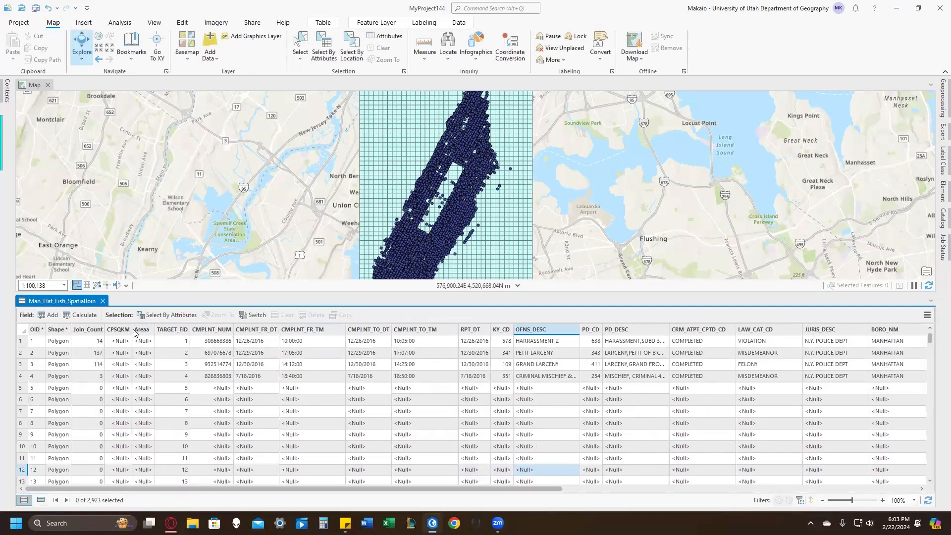
pyautogui.moveTo(134, 333); pyautogui.dragTo(108, 331)
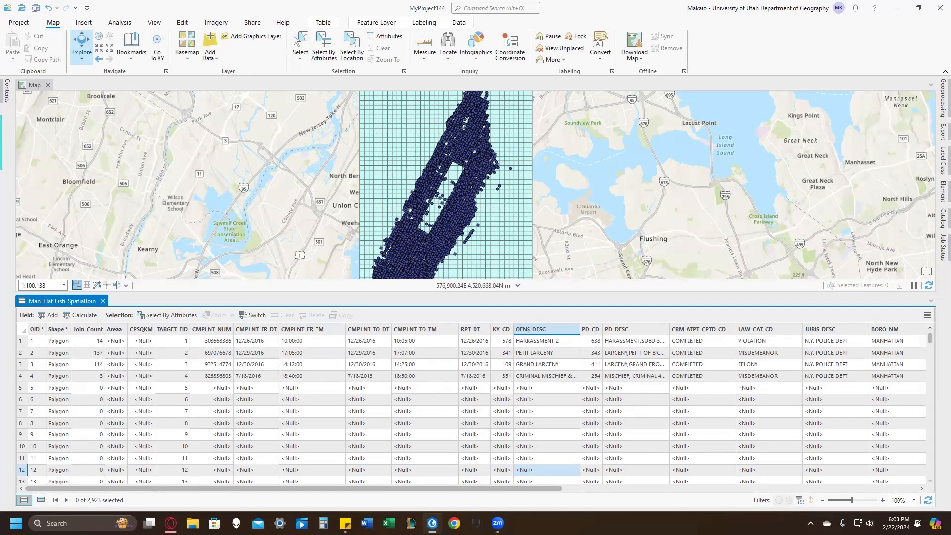
pyautogui.rightClick(113, 331)
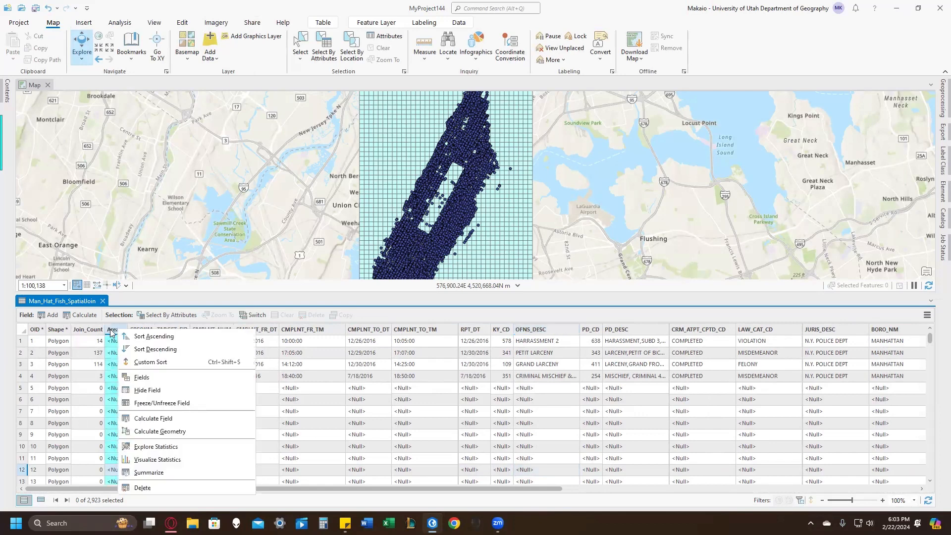
pyautogui.click(163, 419)
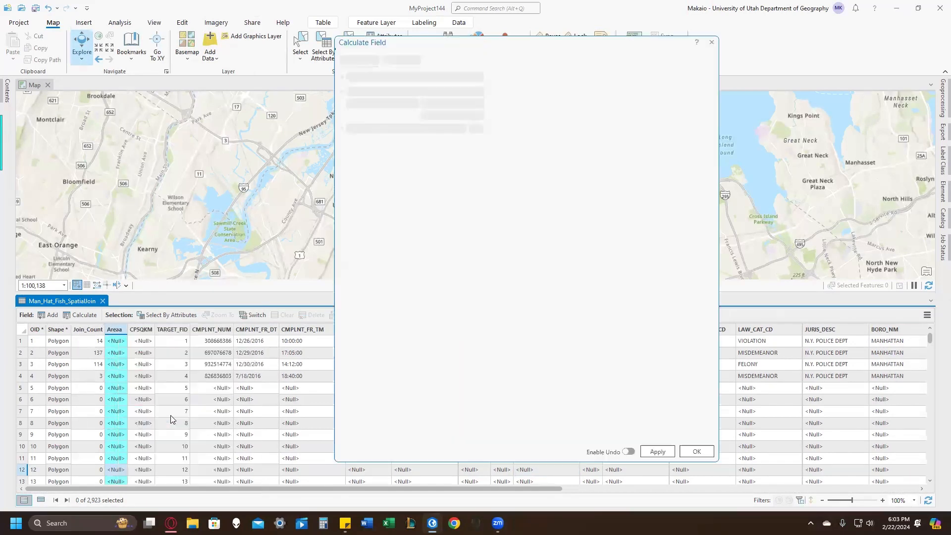
pyautogui.click(712, 42)
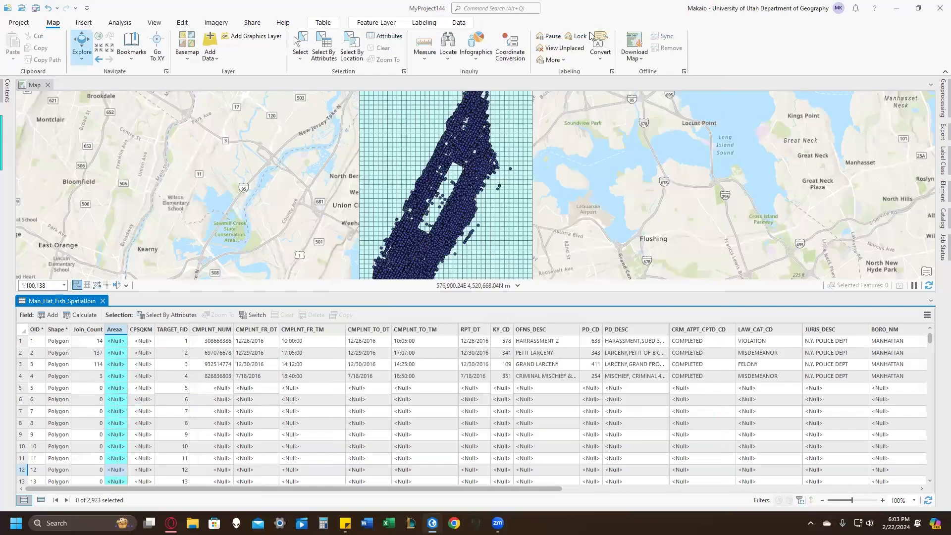
# Step: Set up Calculate Geometry Attributes with Man_Hat_Fish_SpatialJoin as input features and Areaa as the target field
pyautogui.click(498, 9)
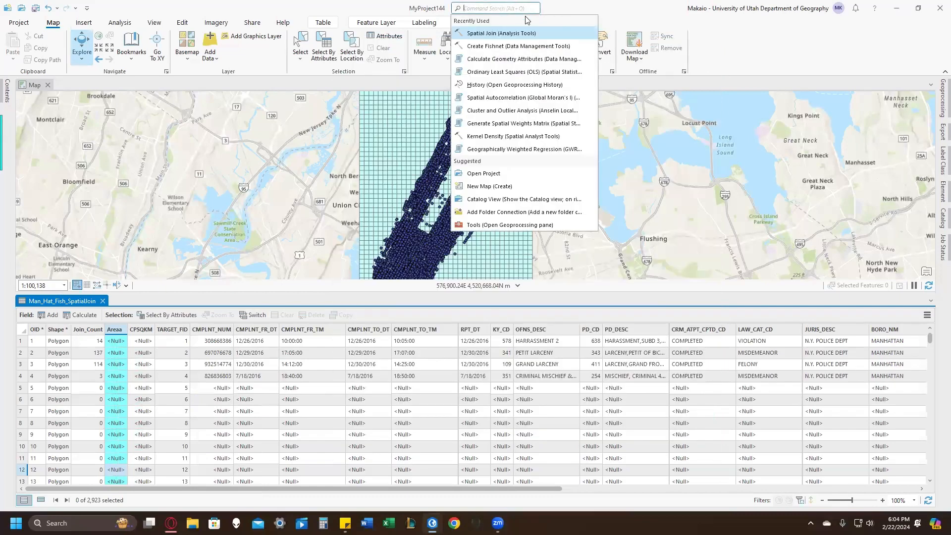
pyautogui.click(488, 60)
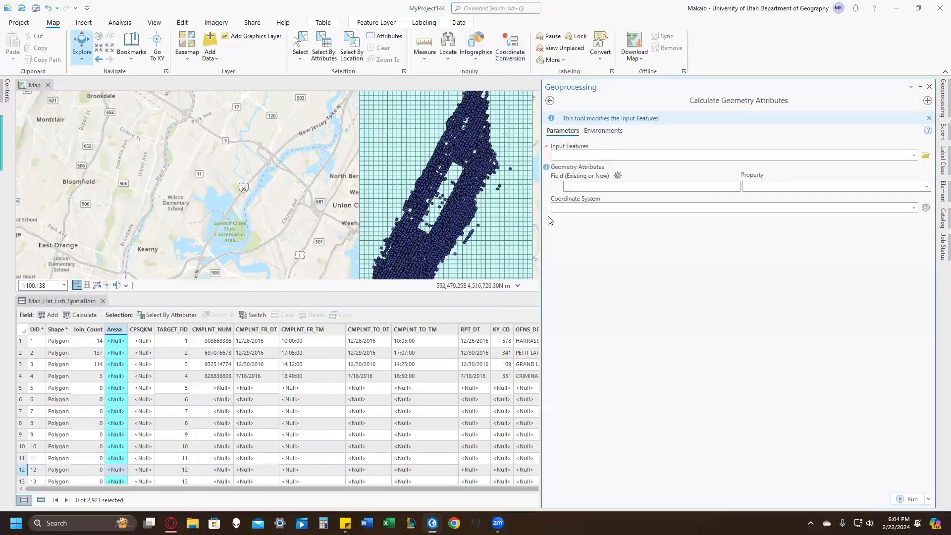
pyautogui.click(914, 157)
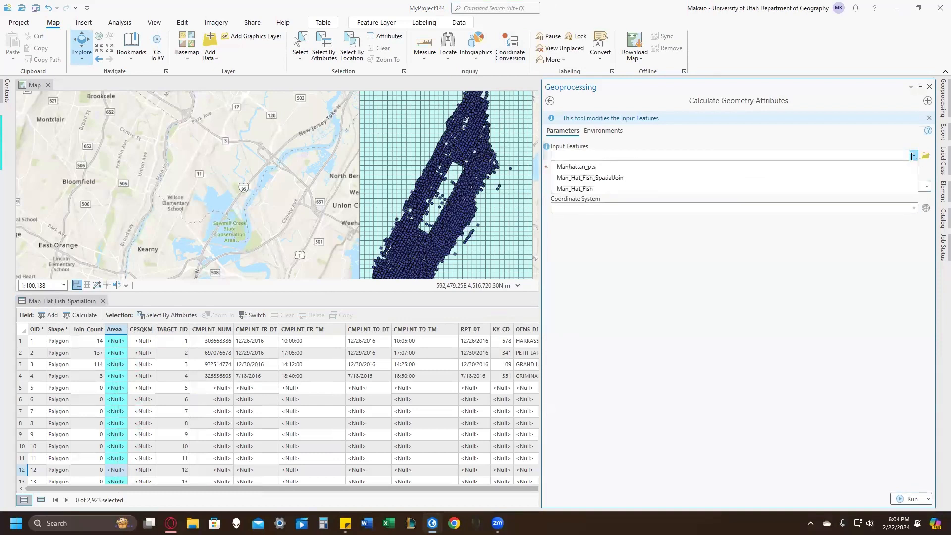
pyautogui.click(810, 181)
pyautogui.click(729, 186)
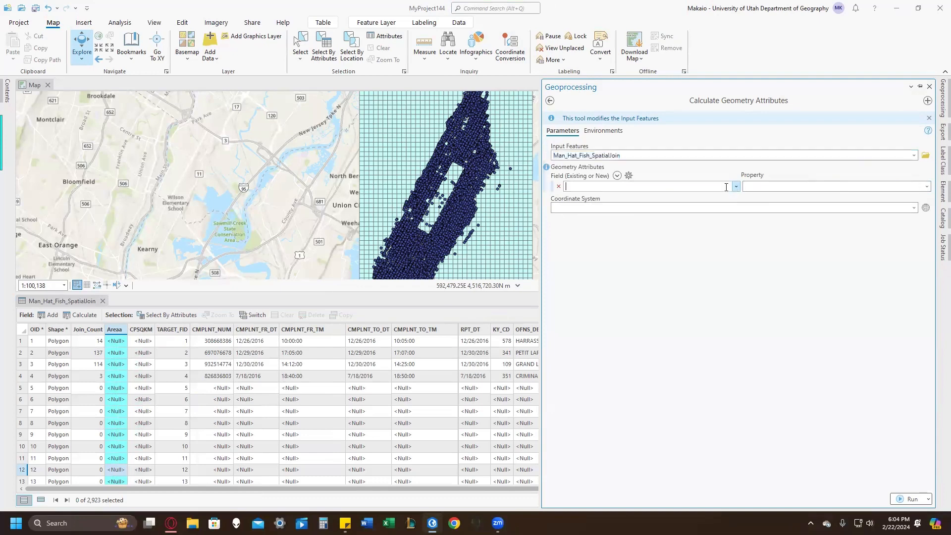
pyautogui.click(737, 187)
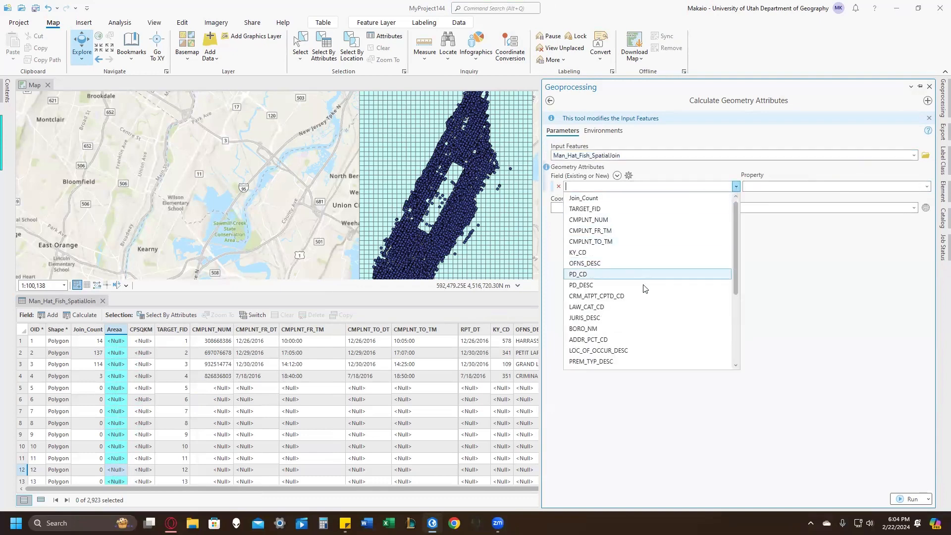
pyautogui.scroll(-5, 619, 322)
pyautogui.click(605, 351)
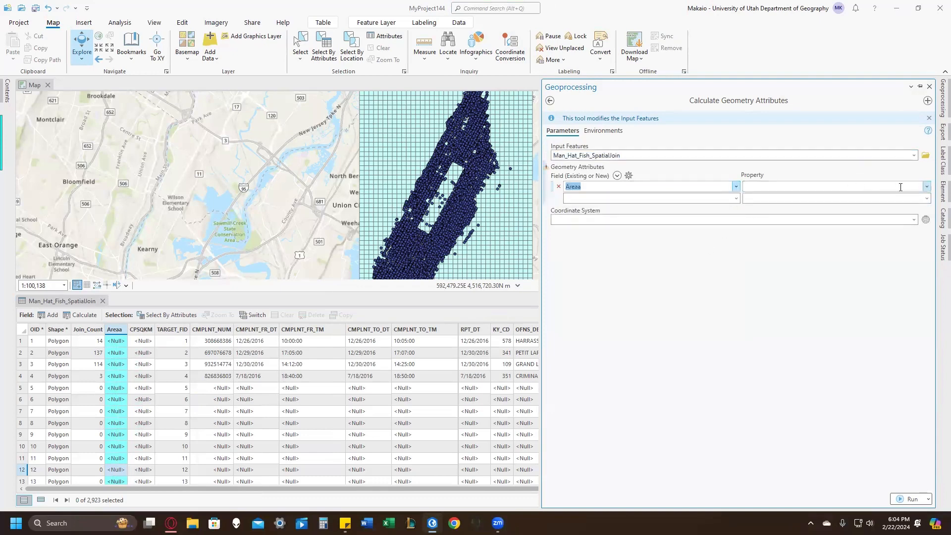
# Step: Set the geometry property to Area in Square Kilometers, run the tool and return to the attribute table
pyautogui.click(922, 187)
pyautogui.click(925, 187)
pyautogui.click(882, 199)
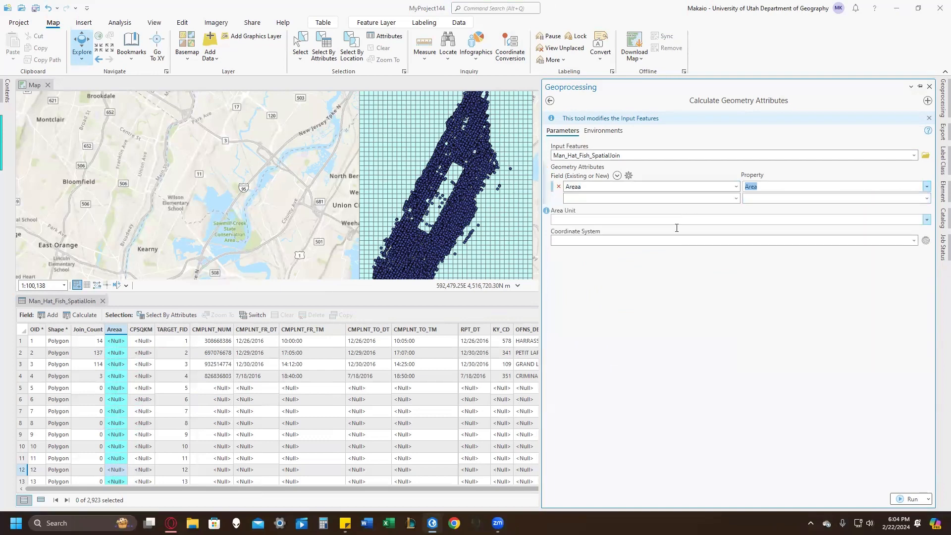
pyautogui.click(918, 217)
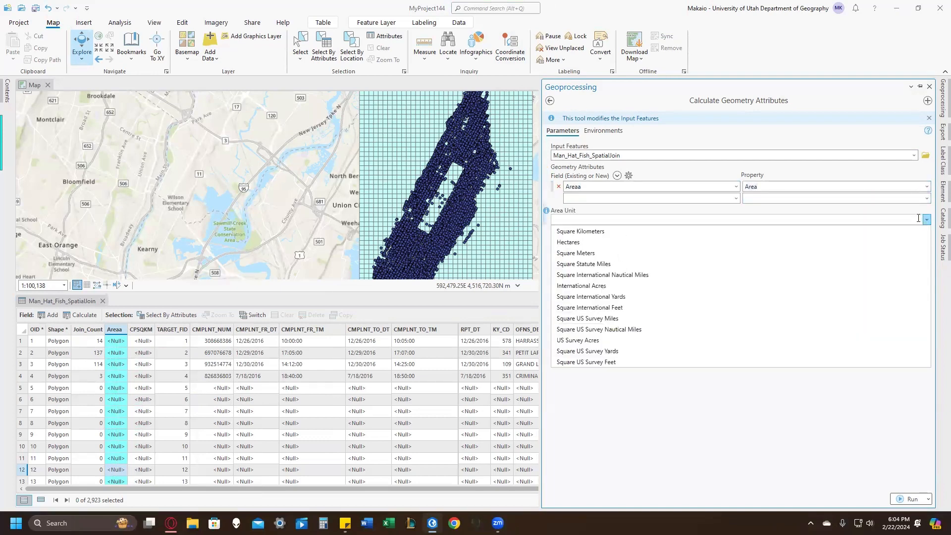
pyautogui.click(718, 232)
pyautogui.click(910, 499)
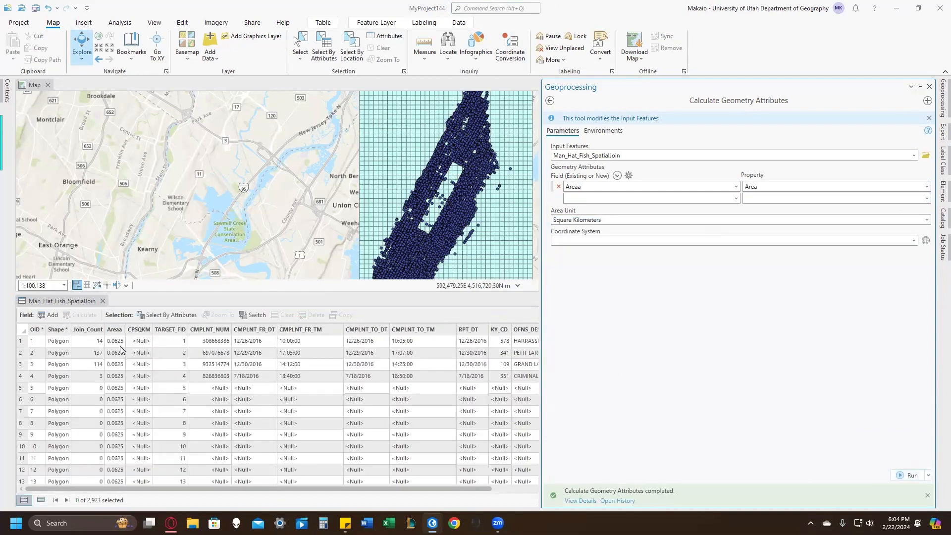
pyautogui.click(114, 329)
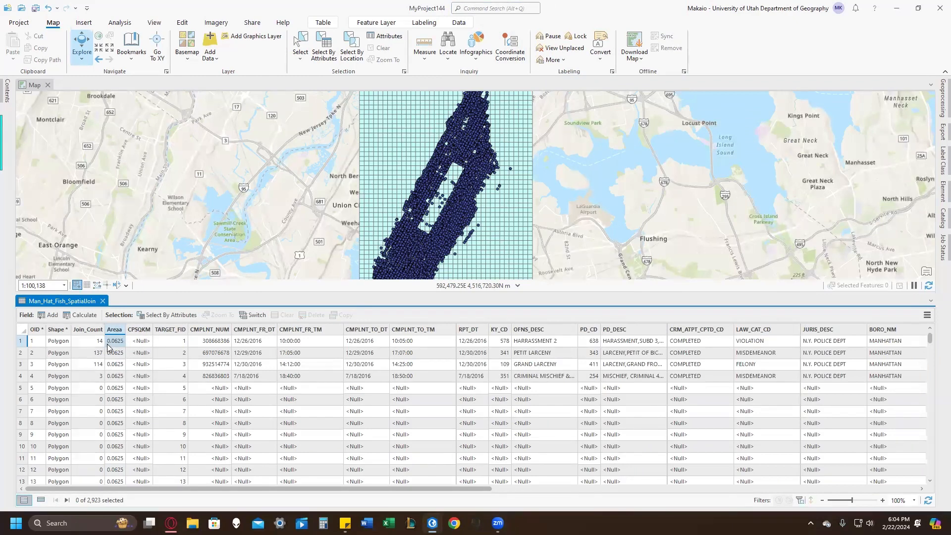
# Step: Calculate the CPSQKM field with the Python expression !Join_Count! / !Area!
pyautogui.rightClick(142, 332)
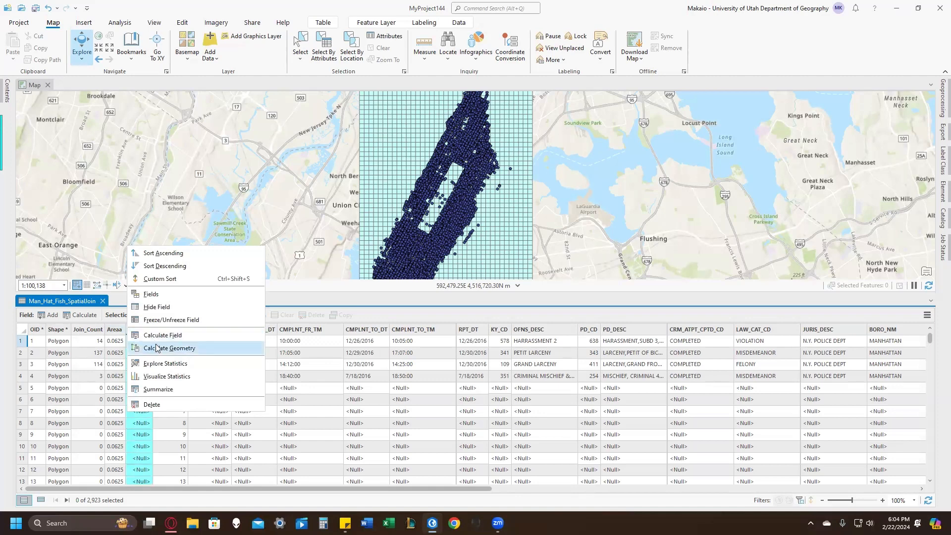
pyautogui.click(164, 337)
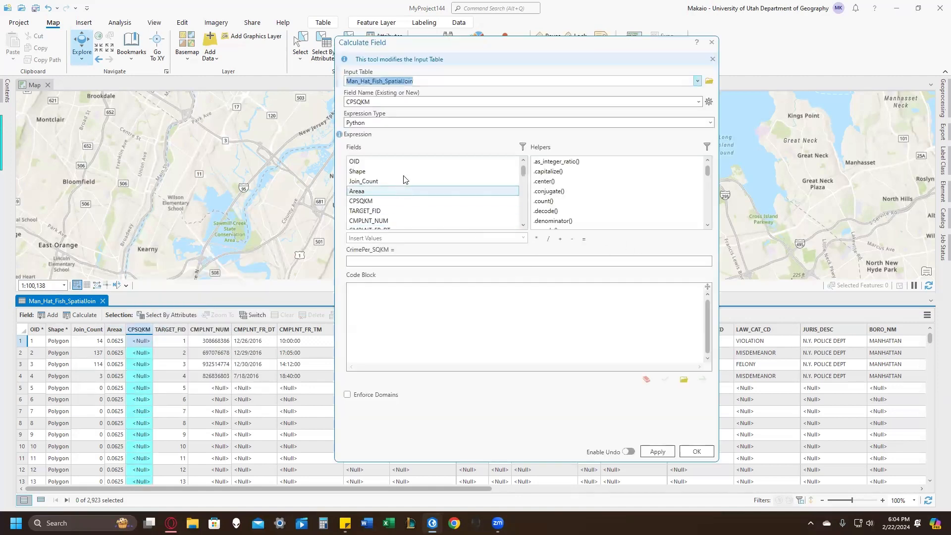
pyautogui.doubleClick(367, 181)
pyautogui.click(548, 239)
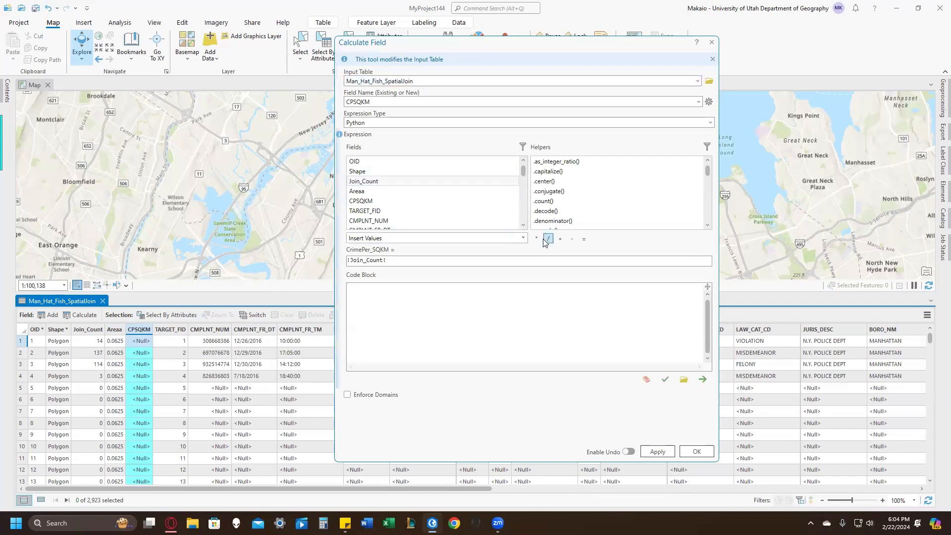
pyautogui.doubleClick(446, 194)
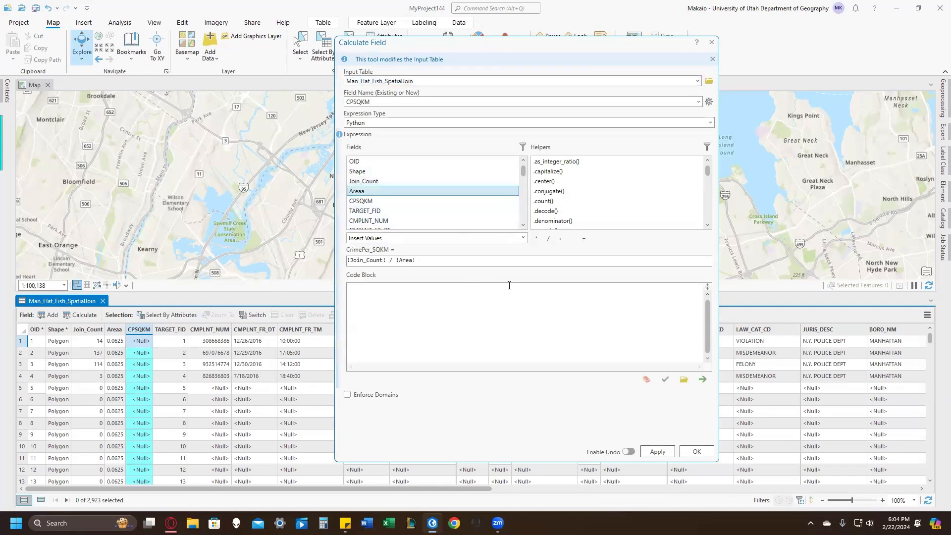
pyautogui.click(697, 451)
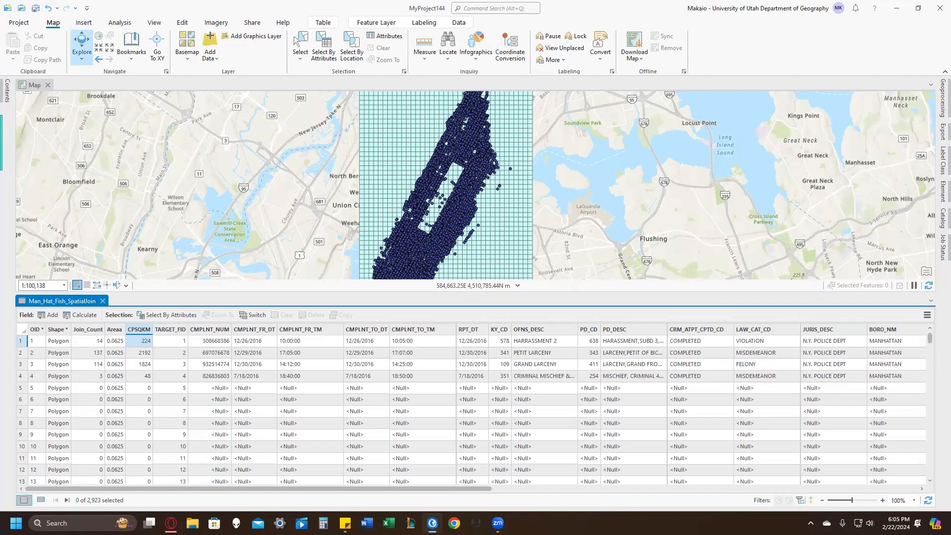
# Step: Copy Census_Tracts from GEOG4140_Lab06_ClusterAnalysis.gdb into MyProject144.gdb and add the copy to the current map
pyautogui.click(941, 218)
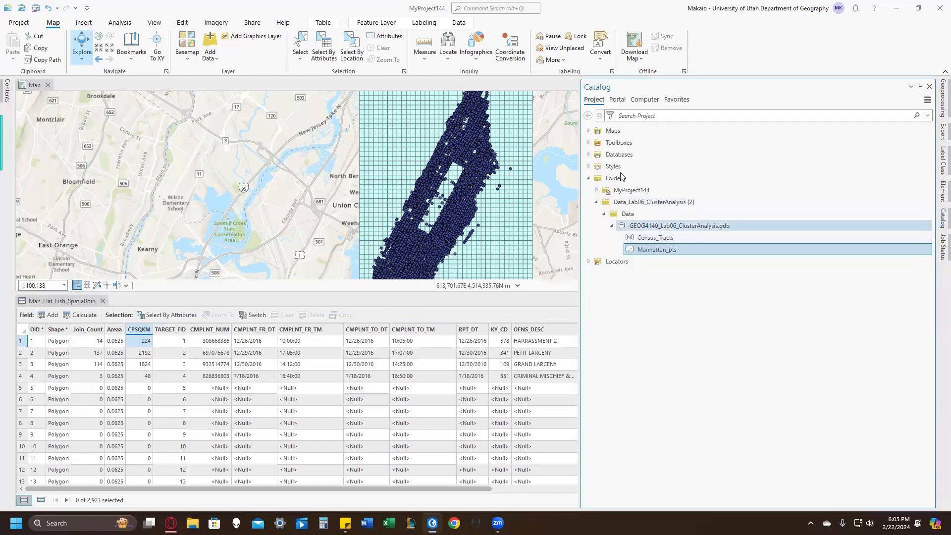
pyautogui.doubleClick(597, 156)
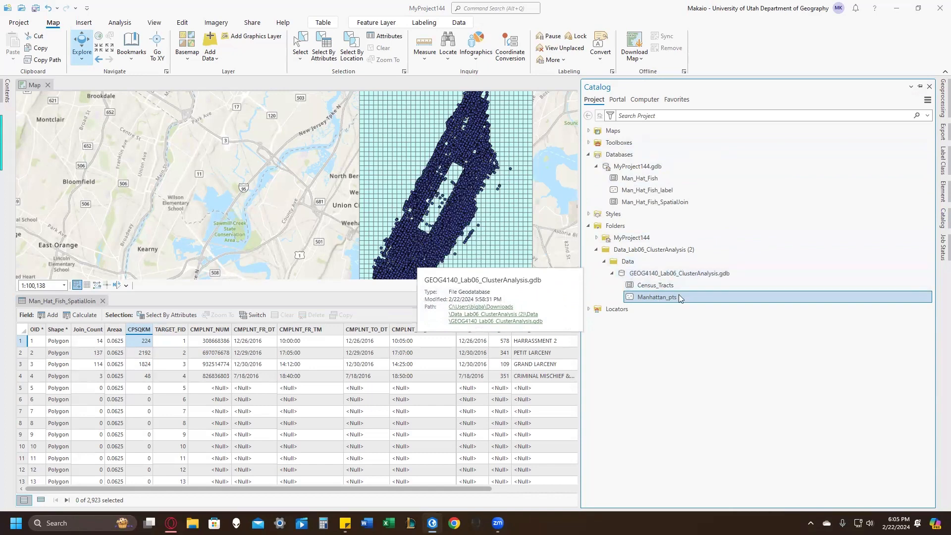
pyautogui.click(662, 288)
pyautogui.moveTo(647, 289); pyautogui.dragTo(633, 177)
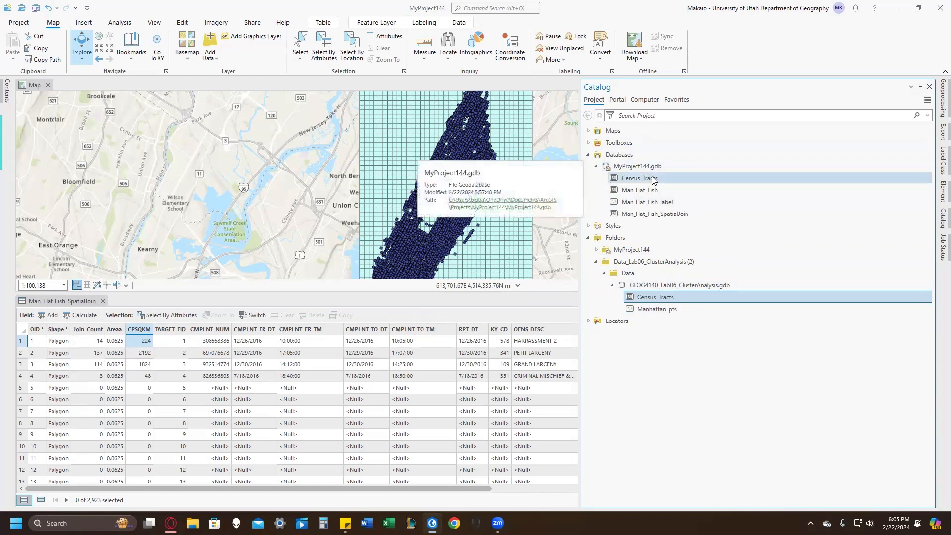
pyautogui.rightClick(651, 181)
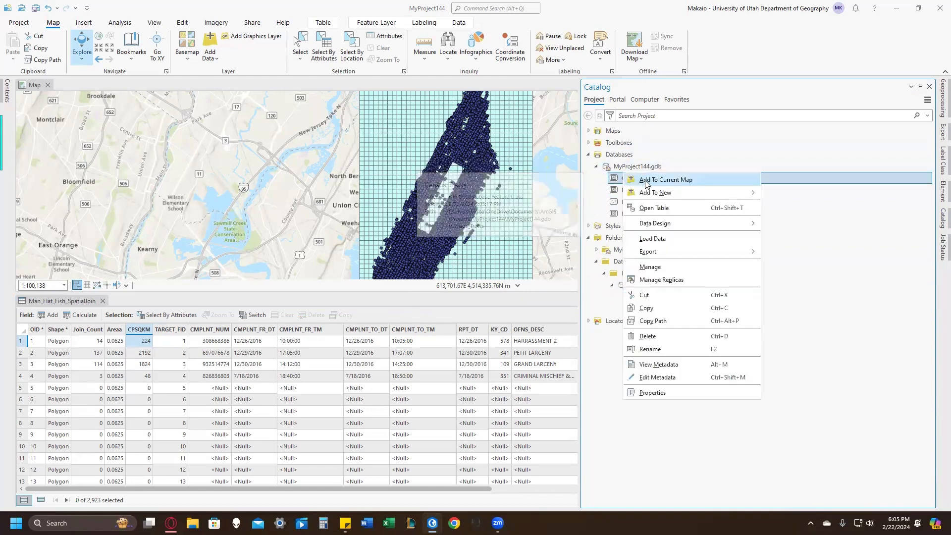
pyautogui.click(651, 182)
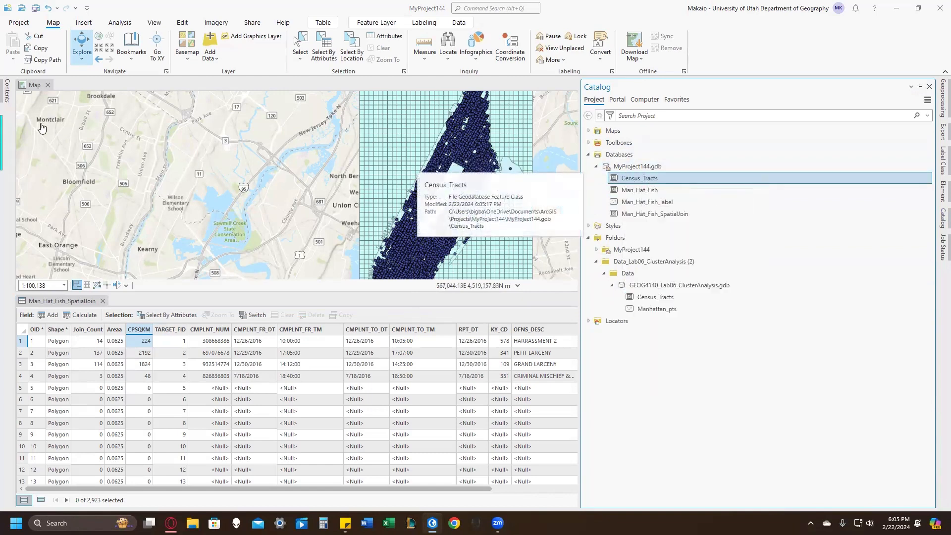
# Step: Hide the Man_Hat_Fish_SpatialJoin layer and select the Census_Tracts layer in the layer list
pyautogui.click(7, 91)
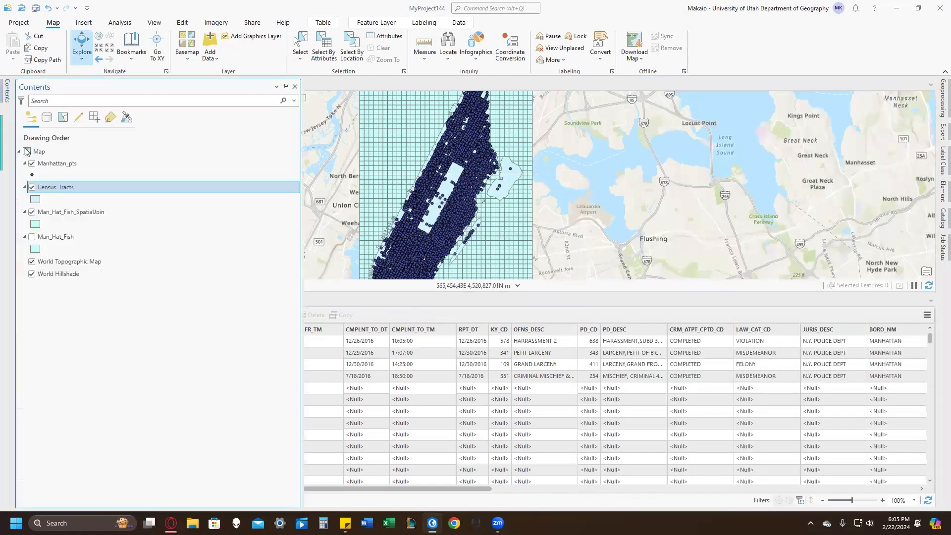
pyautogui.click(31, 211)
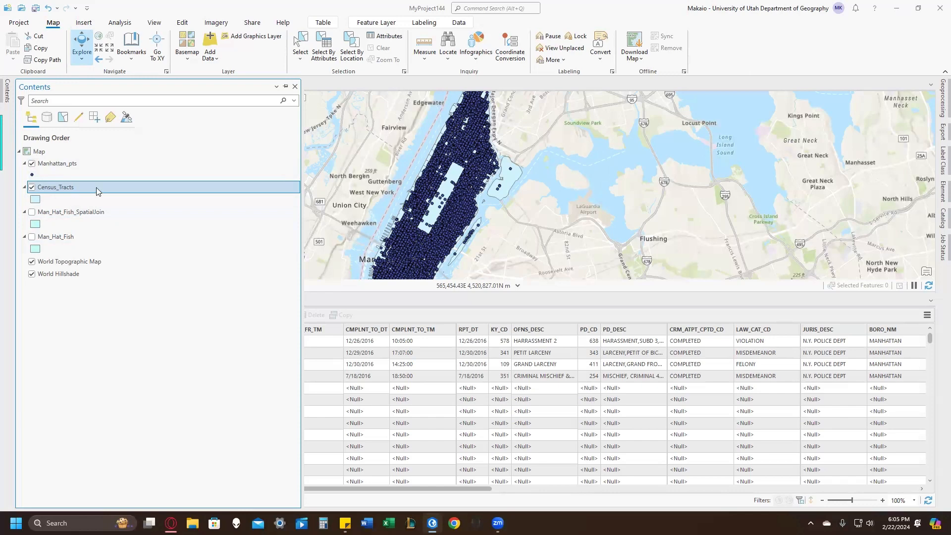
pyautogui.click(65, 214)
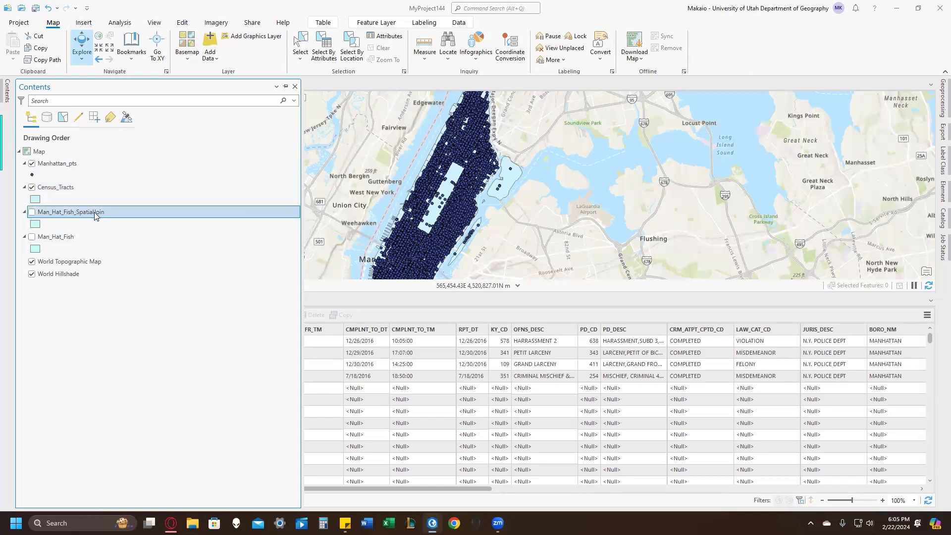
pyautogui.click(64, 188)
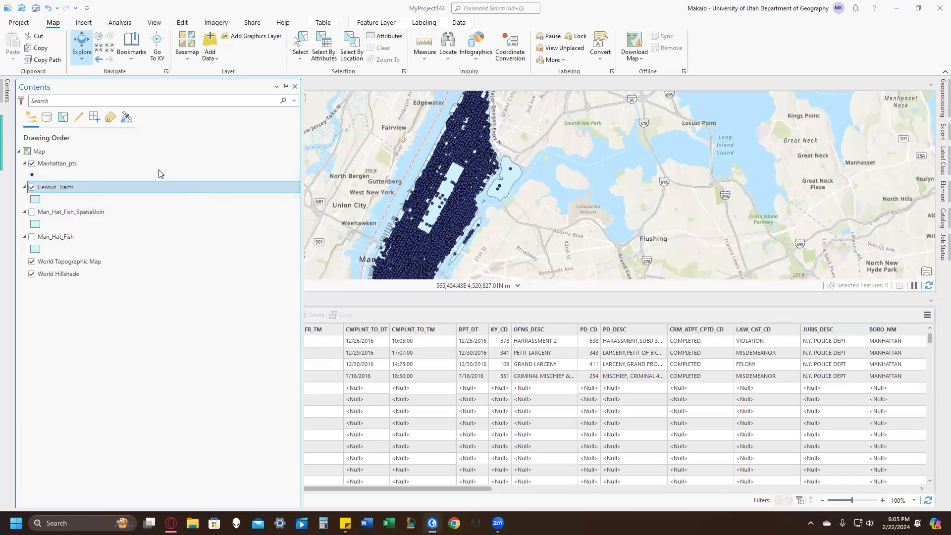
# Step: Open the Census_Tracts attribute table and examine its fields and the tracts on the map
pyautogui.hotkey('ctrl', 't')
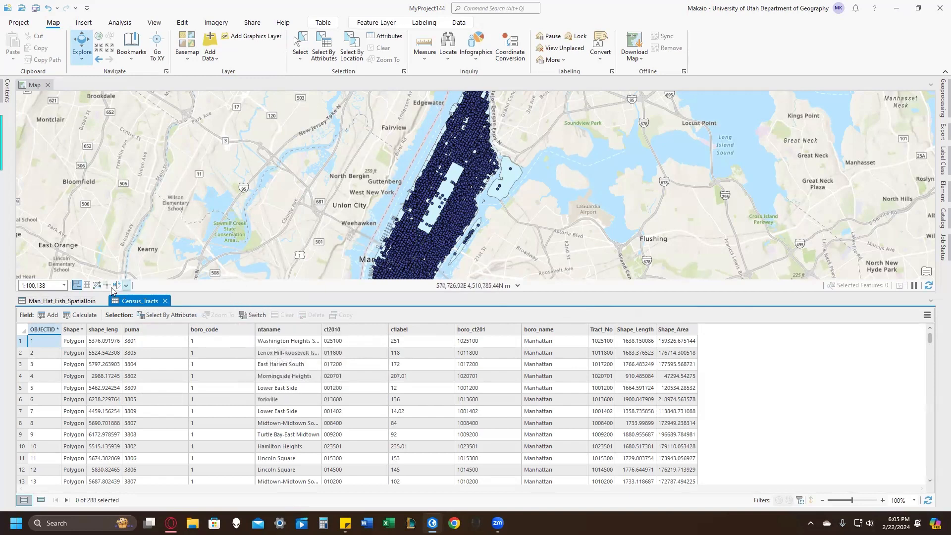
pyautogui.click(7, 94)
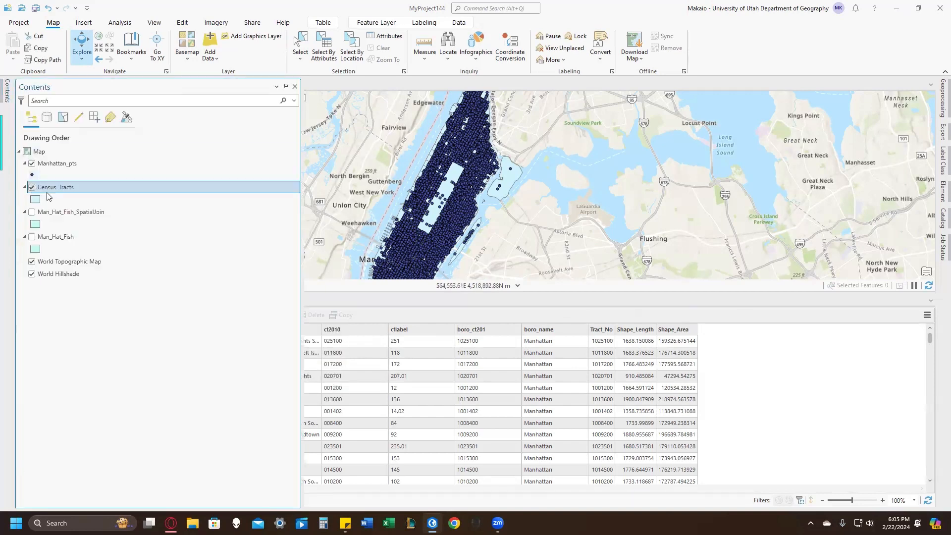
pyautogui.moveTo(534, 238); pyautogui.dragTo(520, 229)
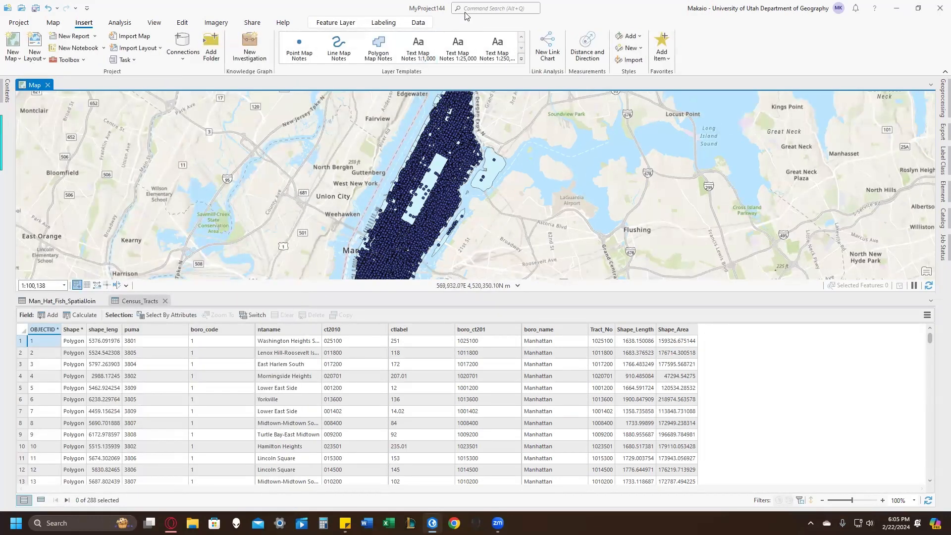
# Step: Run Spatial Join with Census_Tracts as target features, Manhattan_pts as join features and Census_Tracts_SpatialJoin as output
pyautogui.click(511, 7)
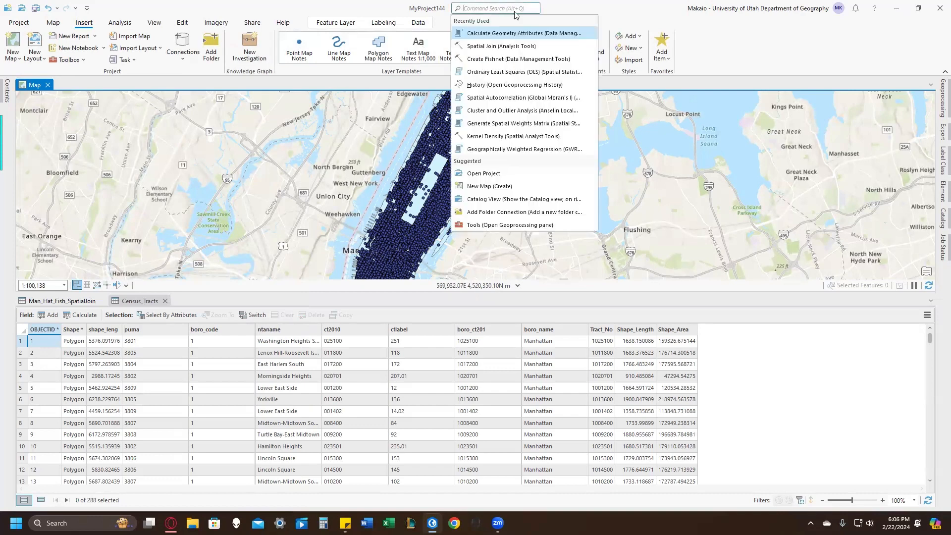
pyautogui.click(501, 46)
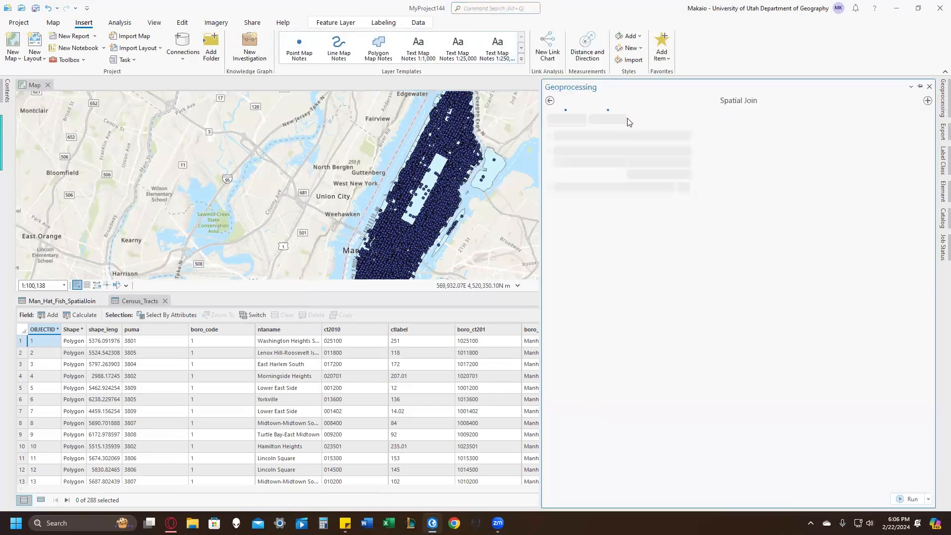
pyautogui.click(885, 138)
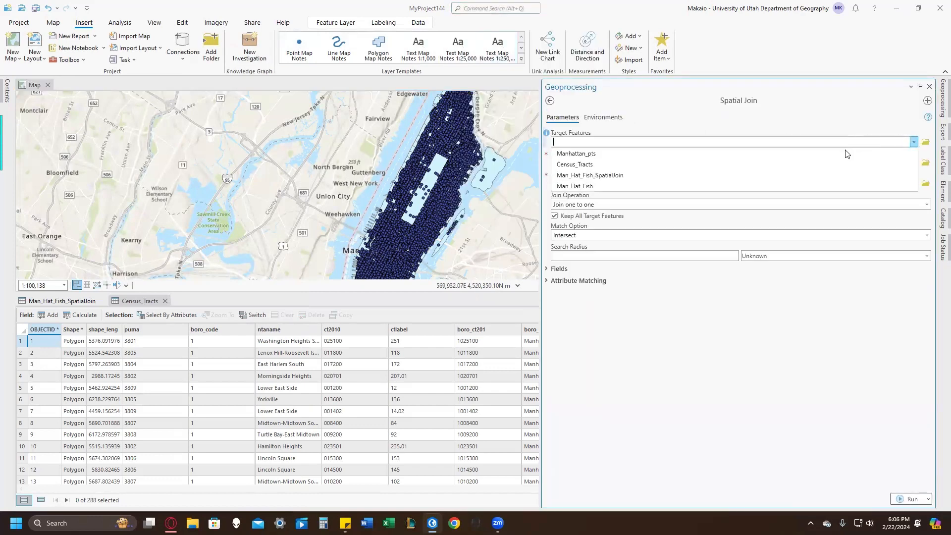
pyautogui.click(836, 165)
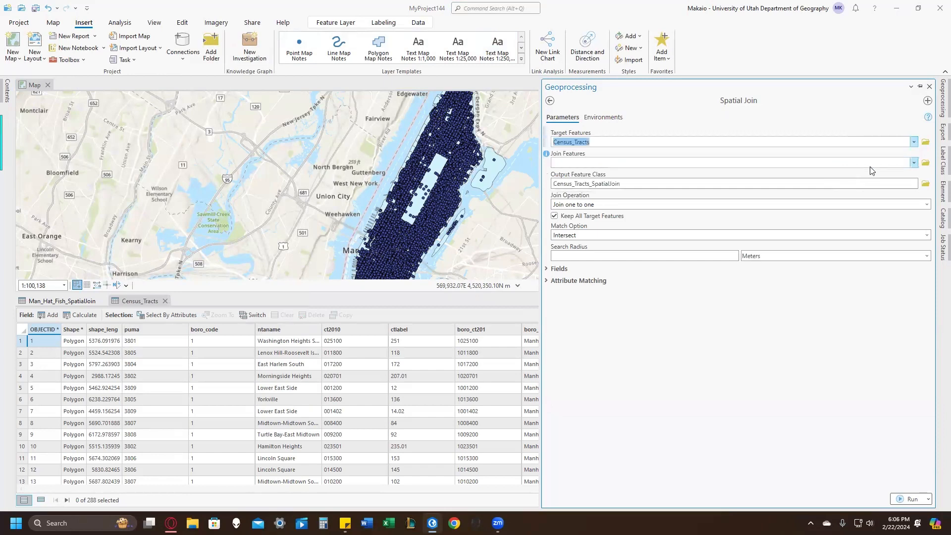
pyautogui.click(913, 163)
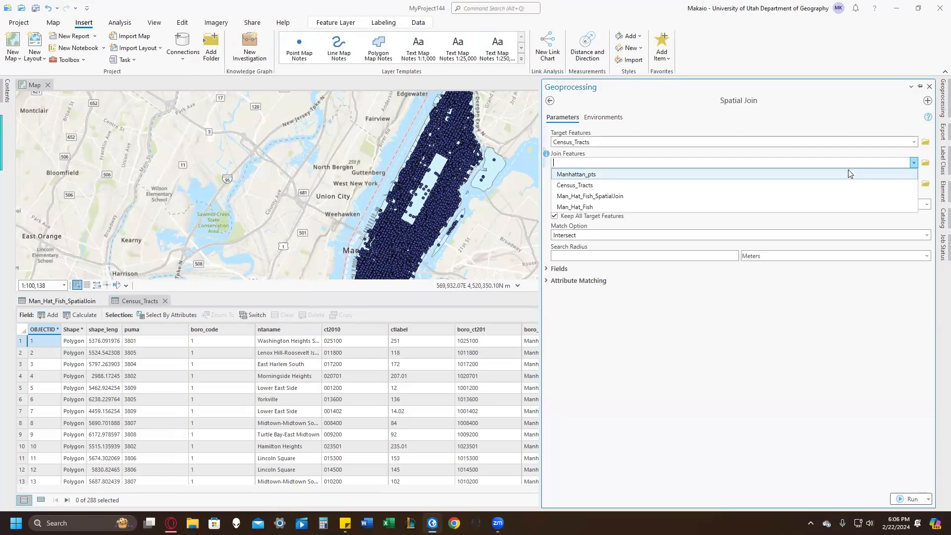
pyautogui.click(848, 173)
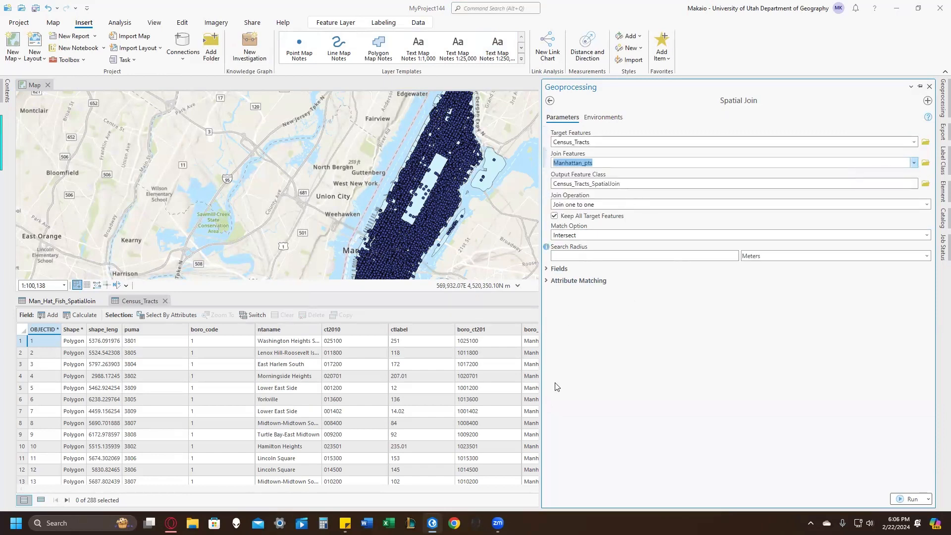
pyautogui.click(911, 499)
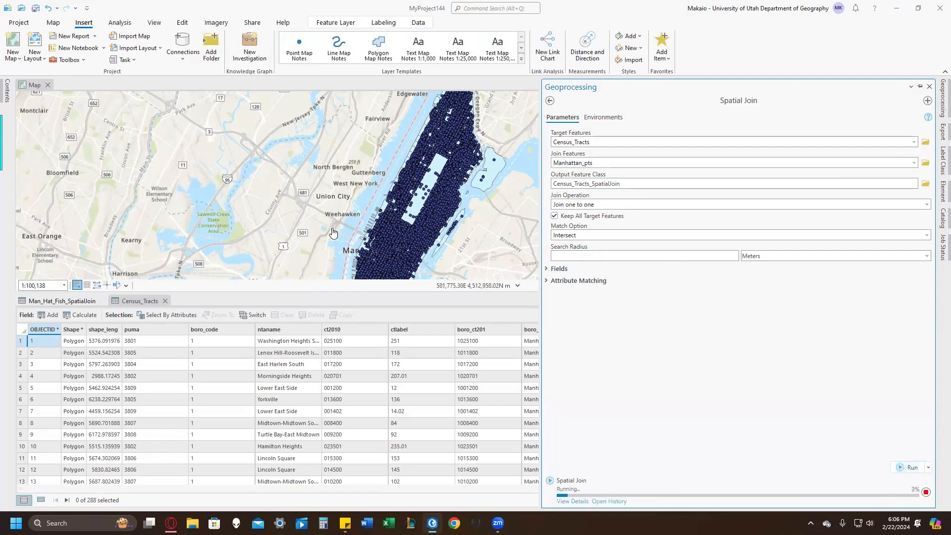
# Step: Close the Census_Tracts table, hide that layer, and open the Census_Tracts_SpatialJoin table to check its Join_Count column
pyautogui.click(152, 303)
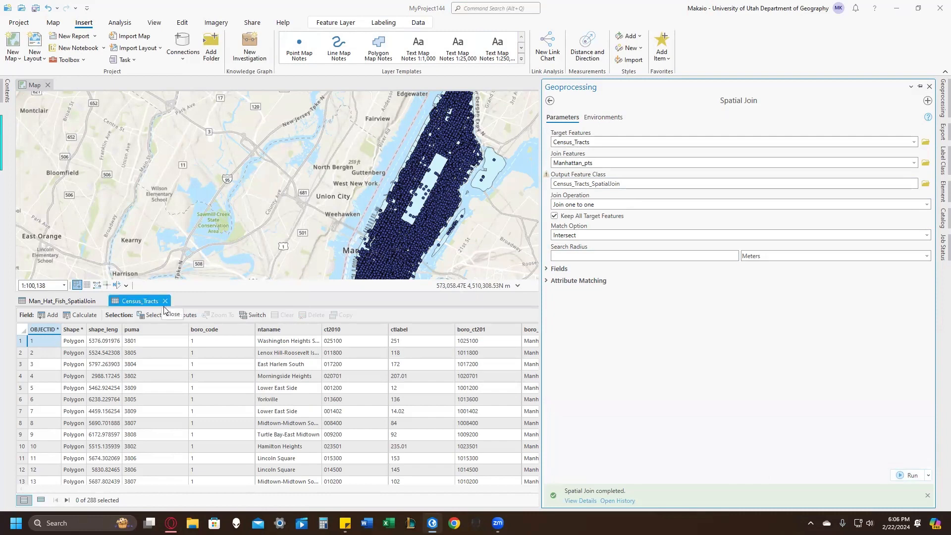
pyautogui.click(165, 300)
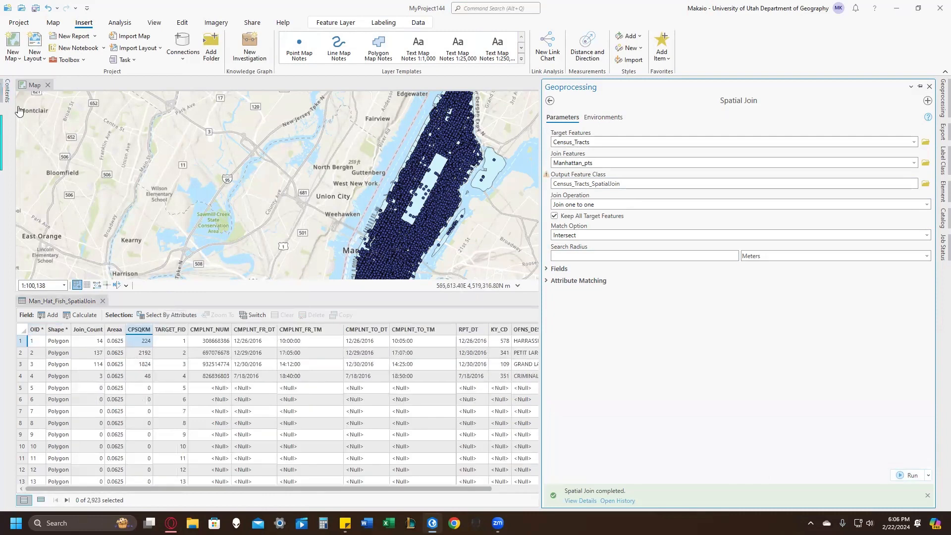
pyautogui.click(6, 95)
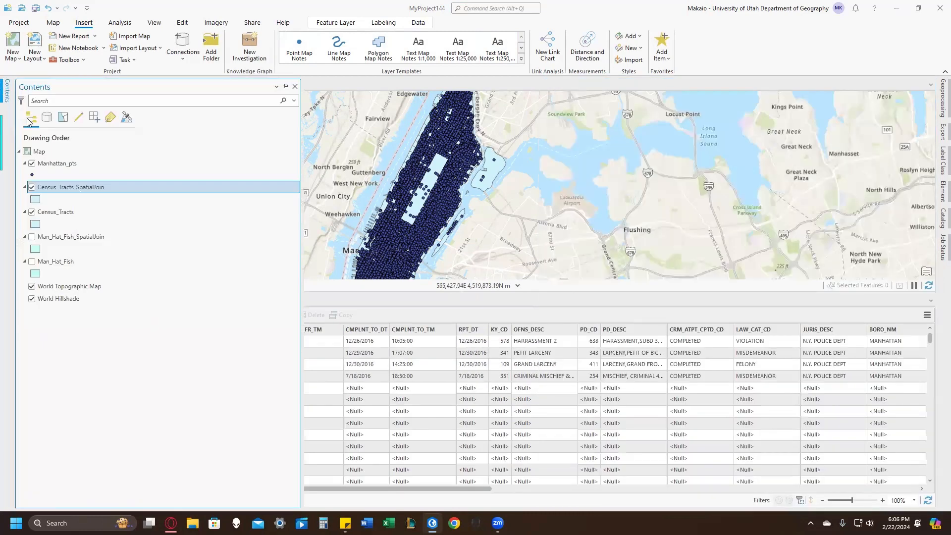
pyautogui.click(32, 212)
pyautogui.hotkey('ctrl', 't')
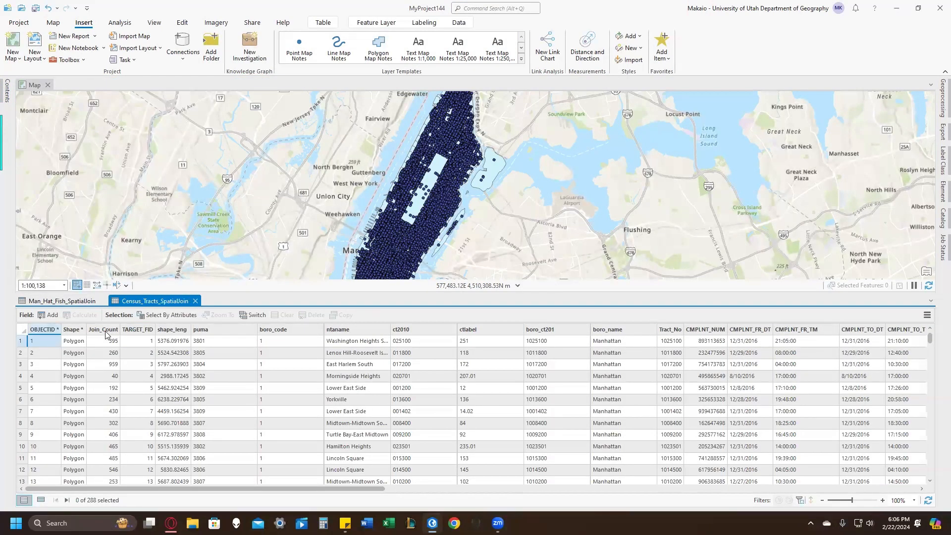
pyautogui.click(104, 330)
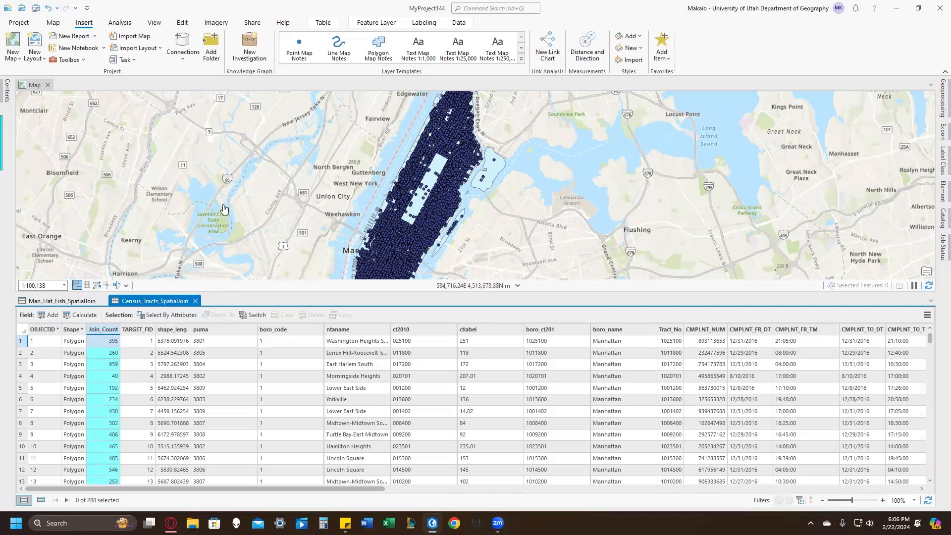
# Step: Toggle the Census_Tracts_SpatialJoin and Manhattan_pts layers off and on to compare the crime points with the tracts
pyautogui.click(7, 92)
pyautogui.click(32, 187)
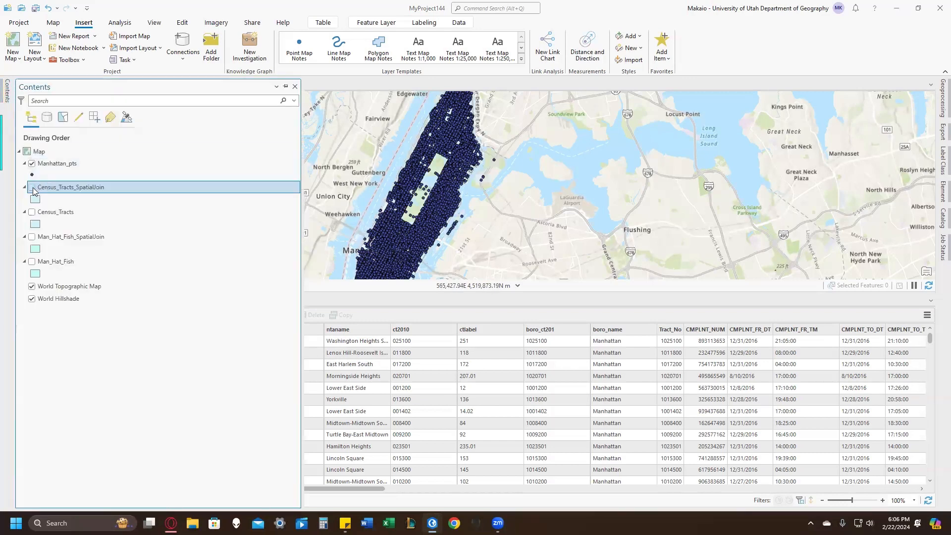
pyautogui.click(32, 187)
pyautogui.click(32, 163)
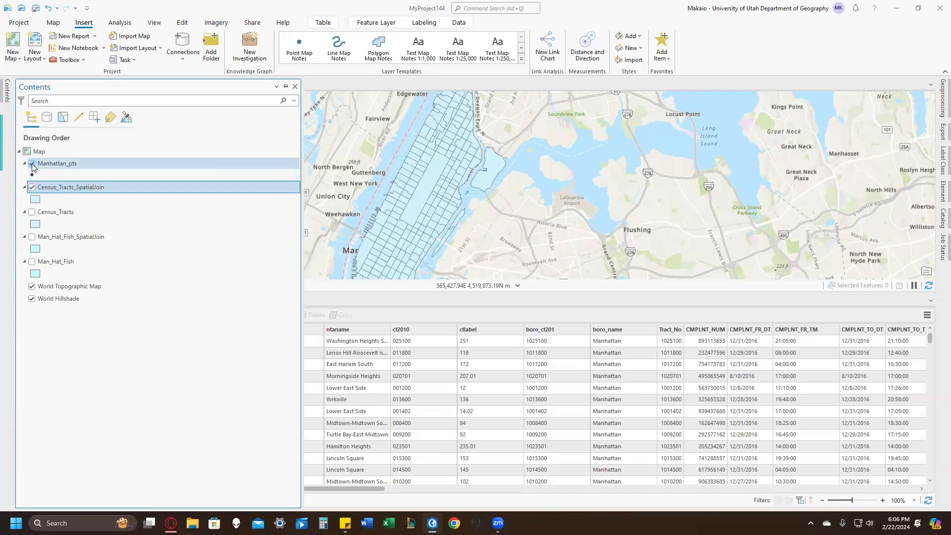
pyautogui.click(32, 164)
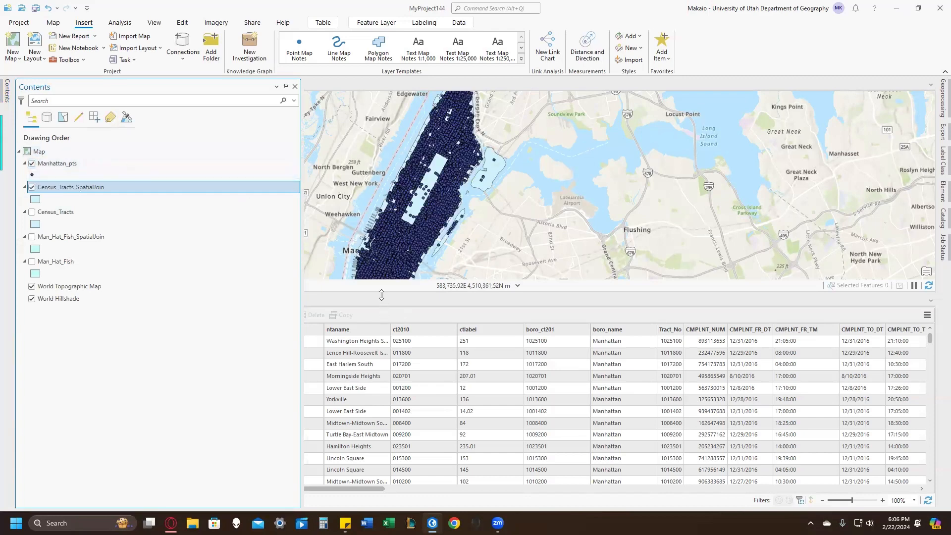
pyautogui.moveTo(381, 301); pyautogui.dragTo(382, 293)
pyautogui.click(416, 329)
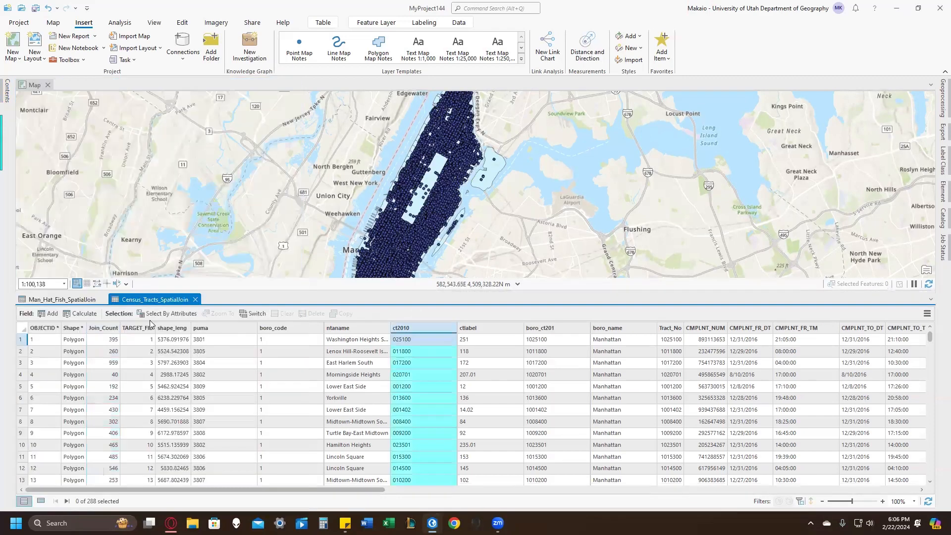
# Step: Add a Double field named Area with the alias Areaa to the Census_Tracts_SpatialJoin layer
pyautogui.click(49, 316)
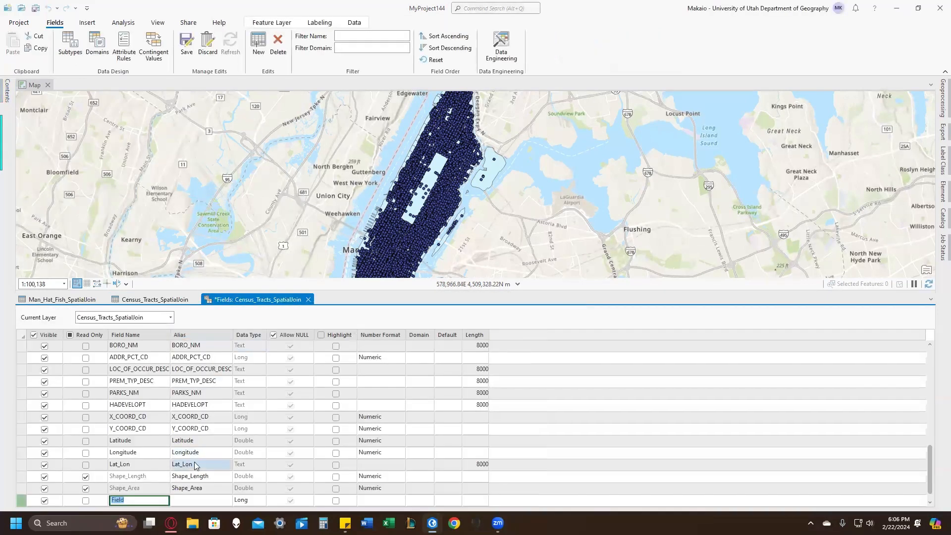
pyautogui.write('Area')
pyautogui.press('Tab')
pyautogui.write('Areaa')
pyautogui.press('Tab')
pyautogui.press('d')
pyautogui.press('Return')
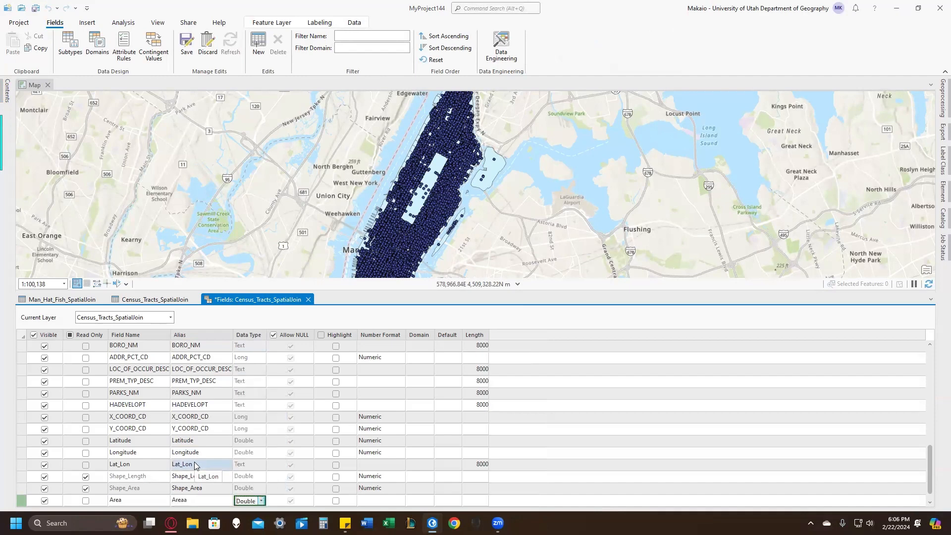
# Step: Add a Double field named CrimesCommitted_PerSQKM with the alias CCPSQKM, save the field changes and close the fields view
pyautogui.scroll(-1, 141, 488)
pyautogui.click(143, 488)
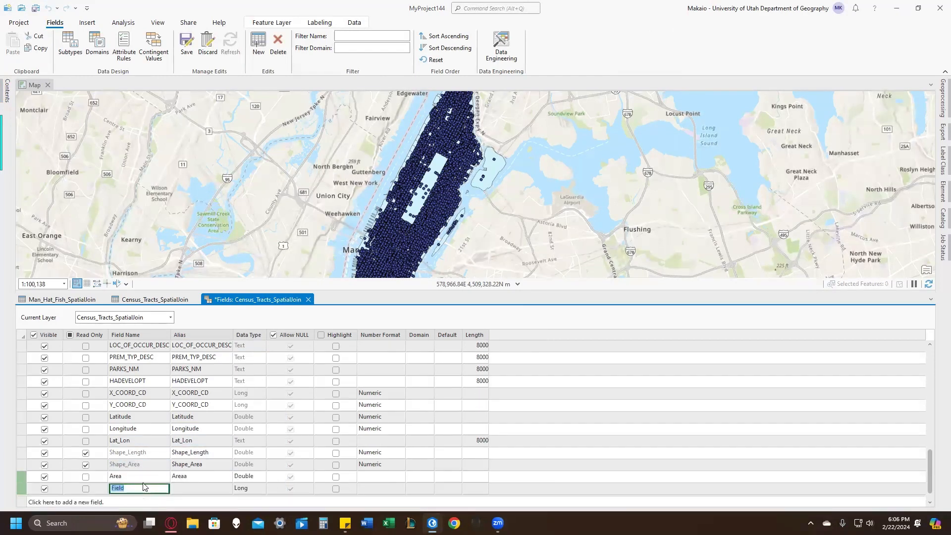
pyautogui.write('CrimesCommitted_P')
pyautogui.write('e')
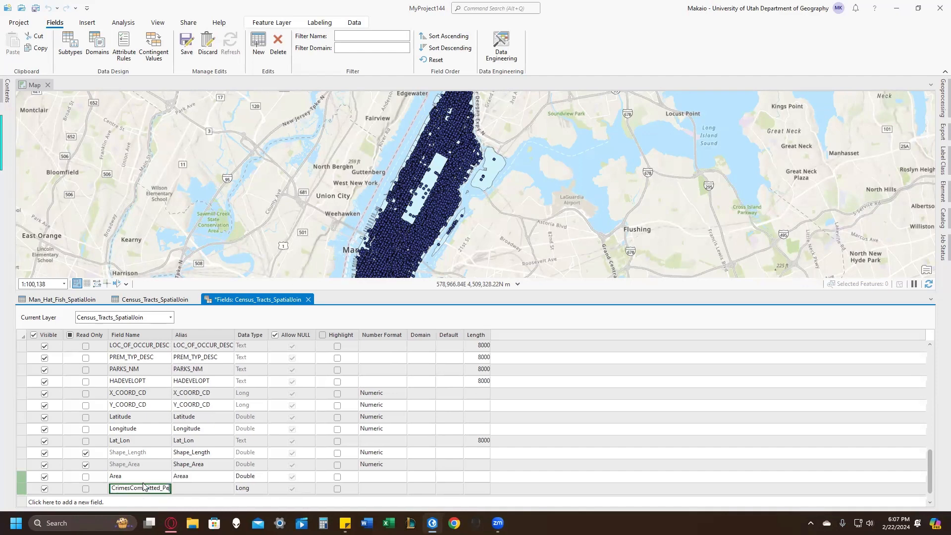
pyautogui.write('rS')
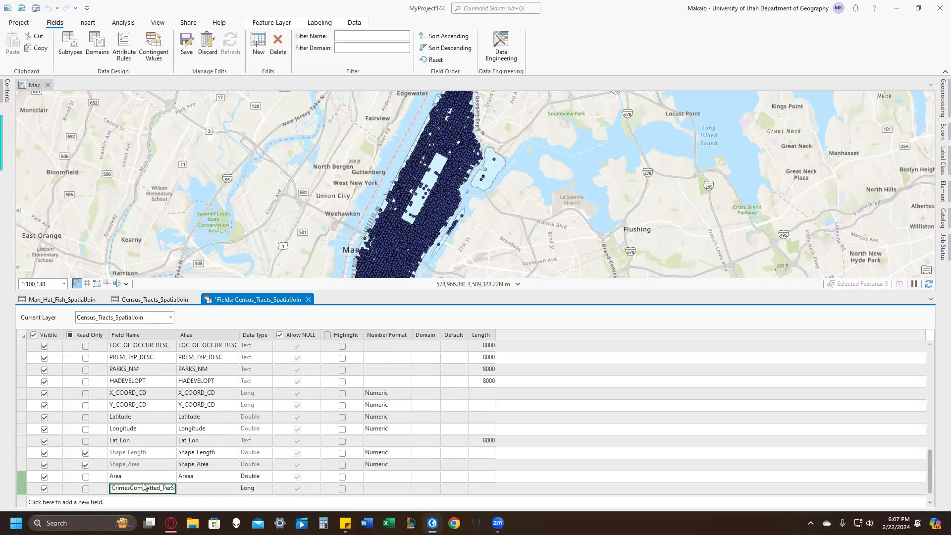
pyautogui.write('QKM')
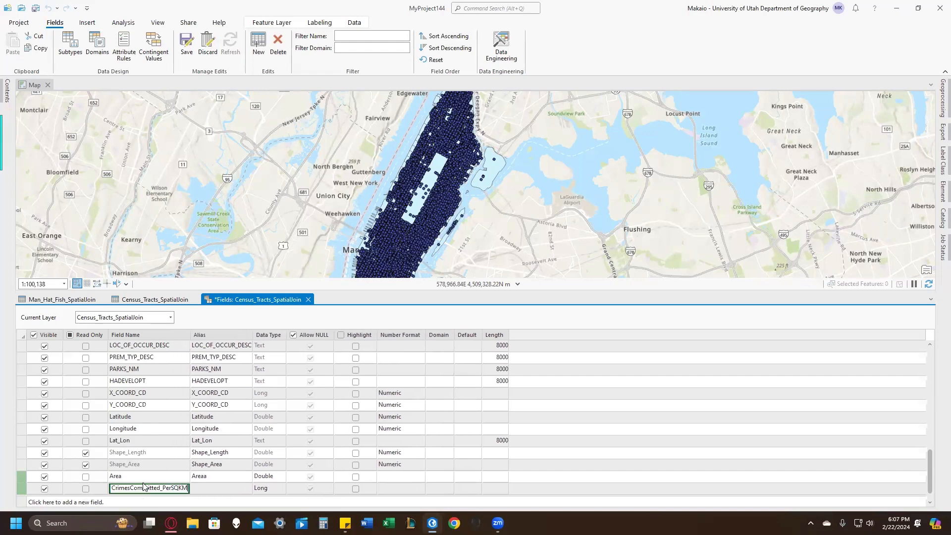
pyautogui.press('Tab')
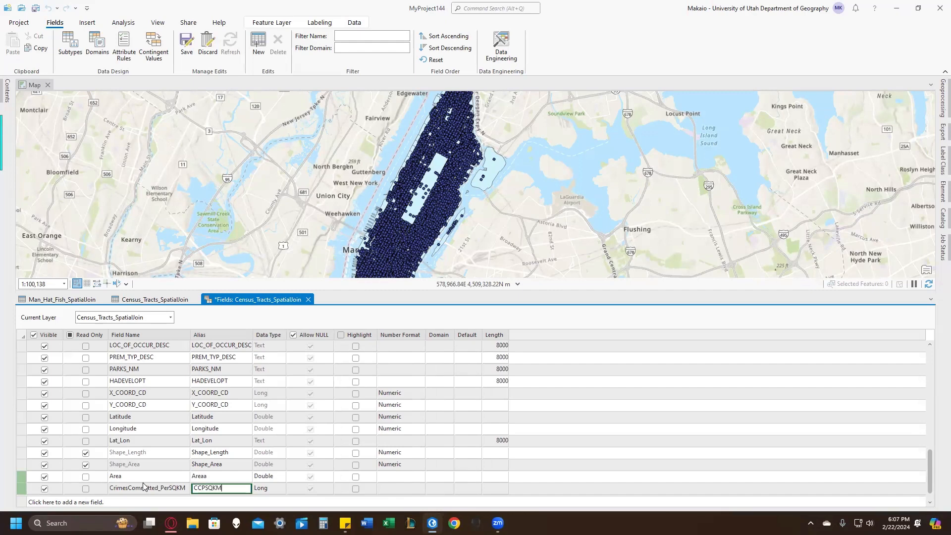
pyautogui.press('Tab')
pyautogui.press('d')
pyautogui.press('Return')
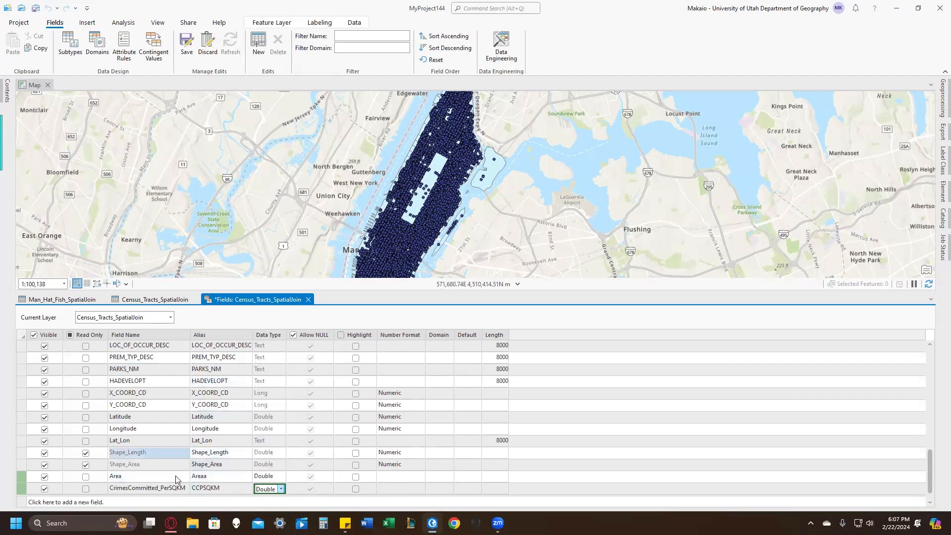
pyautogui.click(187, 49)
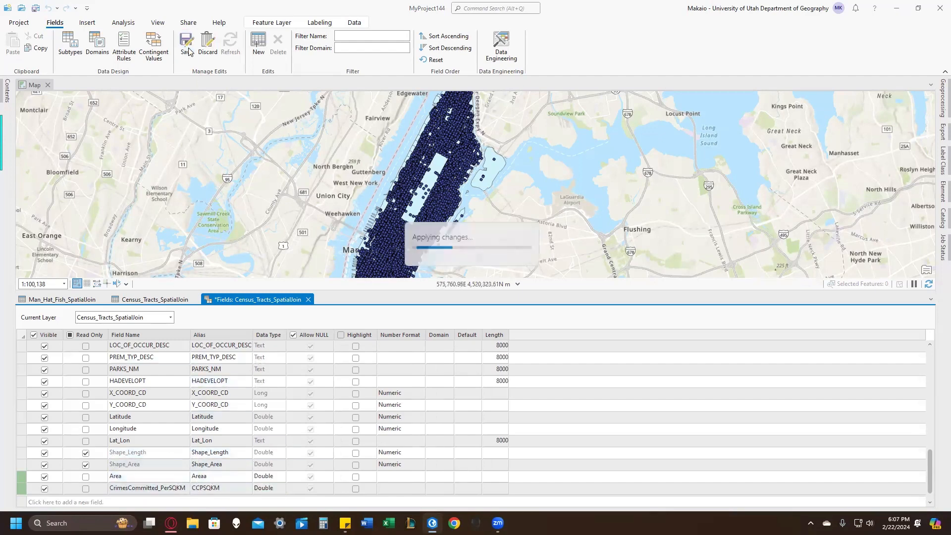
pyautogui.click(306, 299)
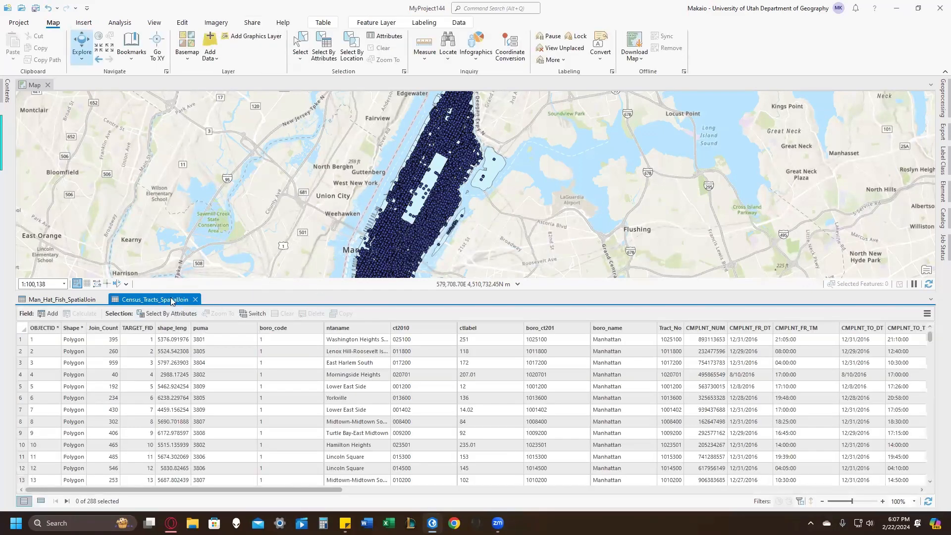
# Step: Move the Areaa and CCPSQKM columns beside Join_Count in the Census_Tracts_SpatialJoin attribute table
pyautogui.moveTo(181, 489); pyautogui.dragTo(347, 490)
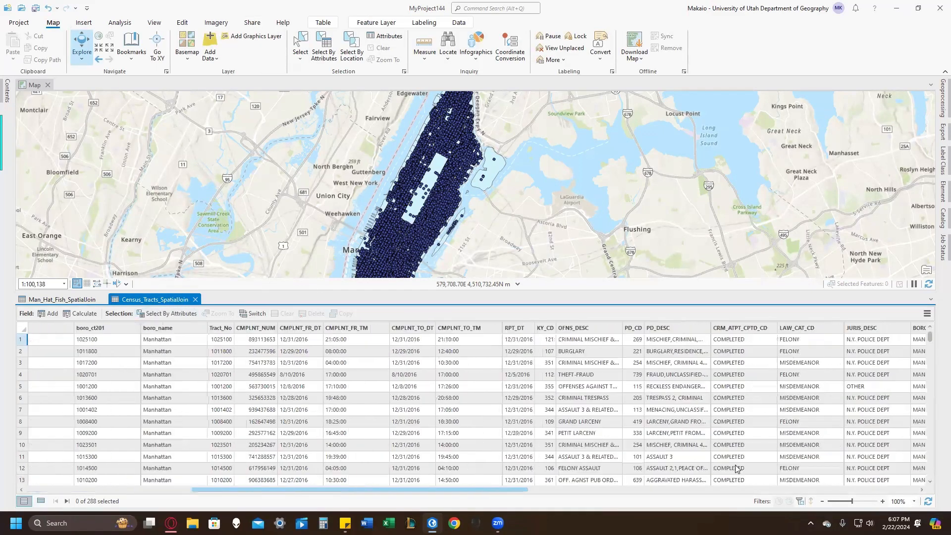
pyautogui.moveTo(736, 465); pyautogui.dragTo(843, 461)
pyautogui.moveTo(883, 329); pyautogui.dragTo(137, 322)
pyautogui.moveTo(408, 490); pyautogui.dragTo(715, 465)
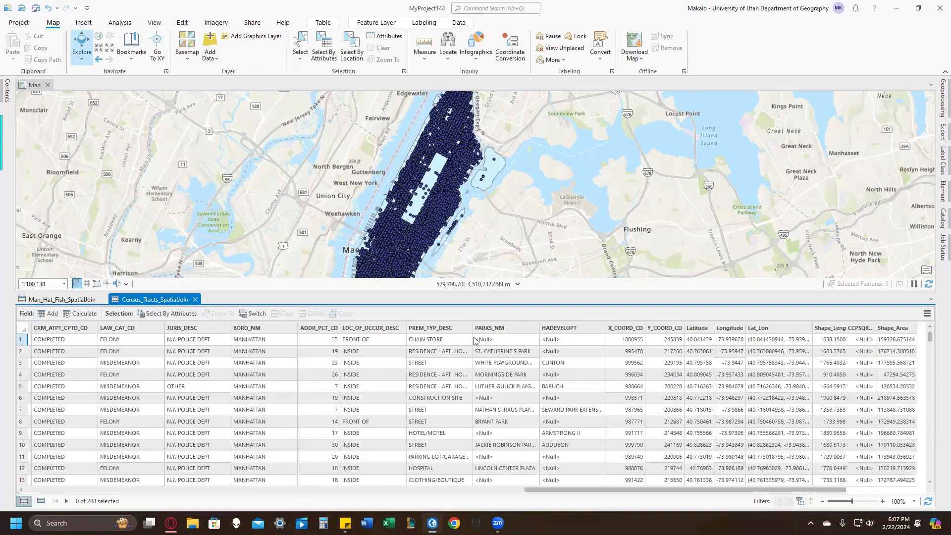
pyautogui.moveTo(474, 341); pyautogui.dragTo(171, 331)
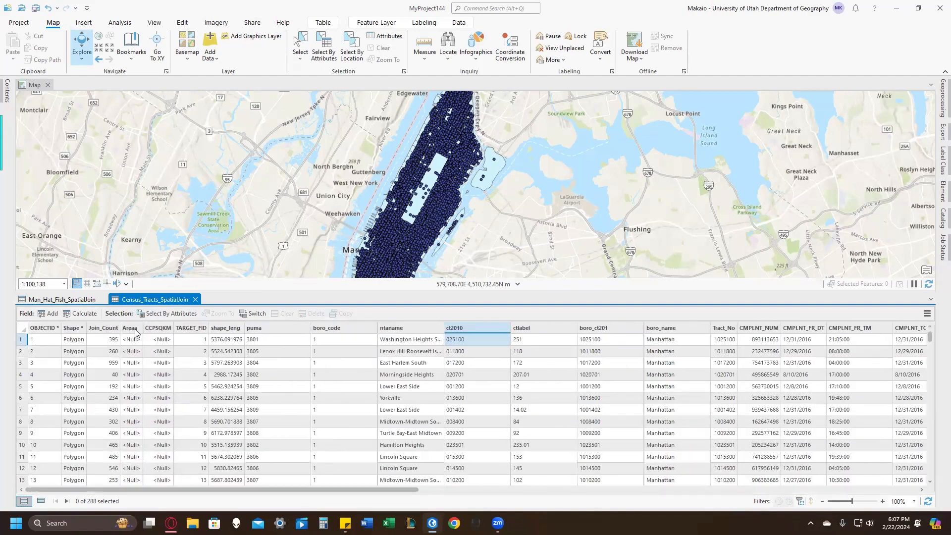
# Step: Open the Calculate Geometry Attributes tool with Census_Tracts_SpatialJoin as the input features
pyautogui.click(131, 329)
pyautogui.click(503, 10)
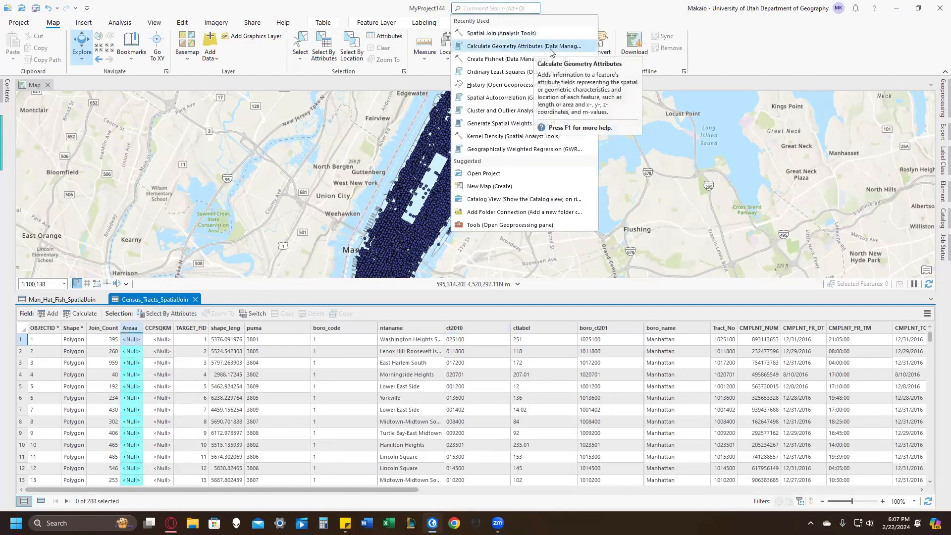
pyautogui.click(571, 50)
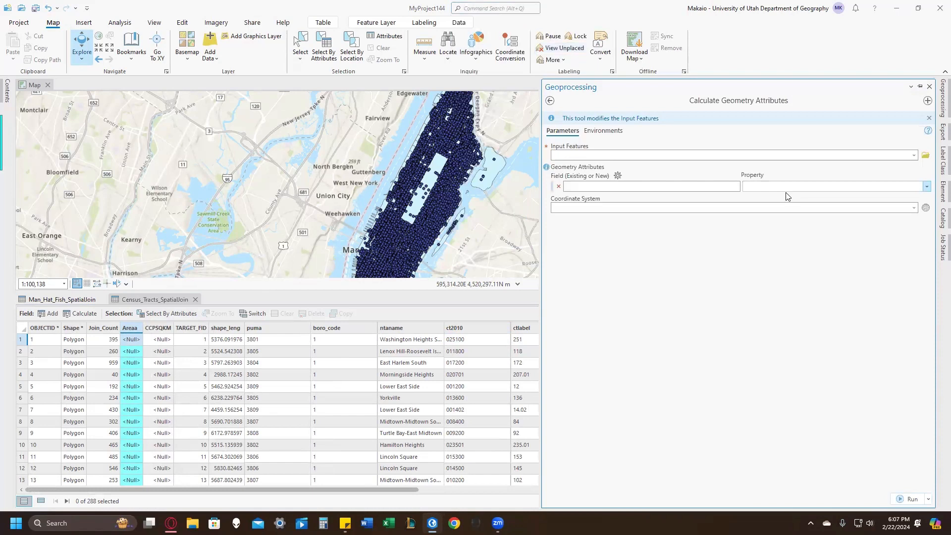
pyautogui.click(914, 157)
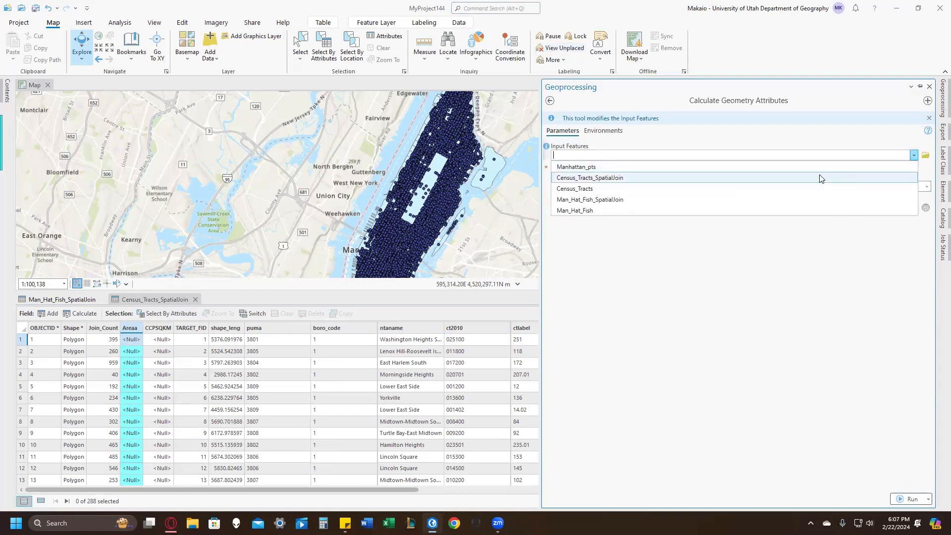
pyautogui.click(799, 185)
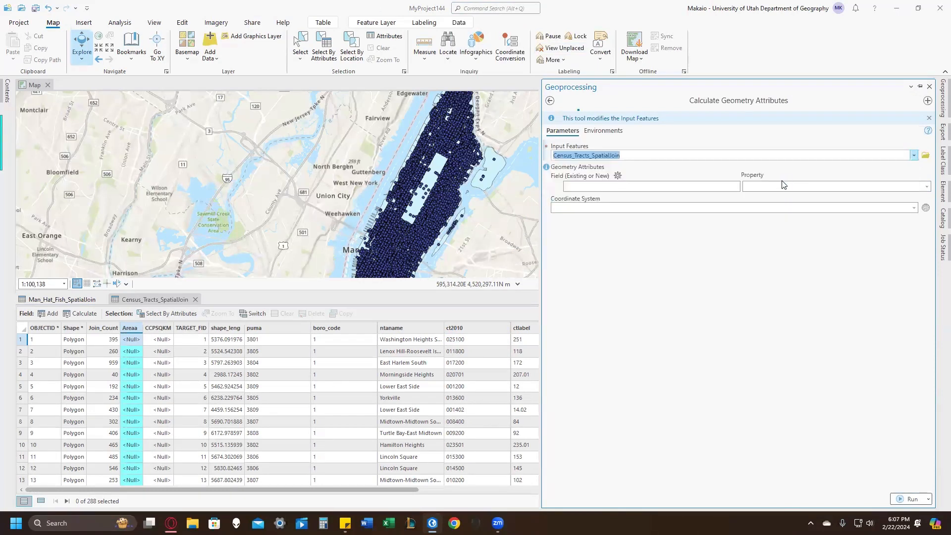
# Step: Calculate the Area property into the Areaa field in Square Kilometers for the census tracts
pyautogui.click(742, 187)
pyautogui.click(736, 187)
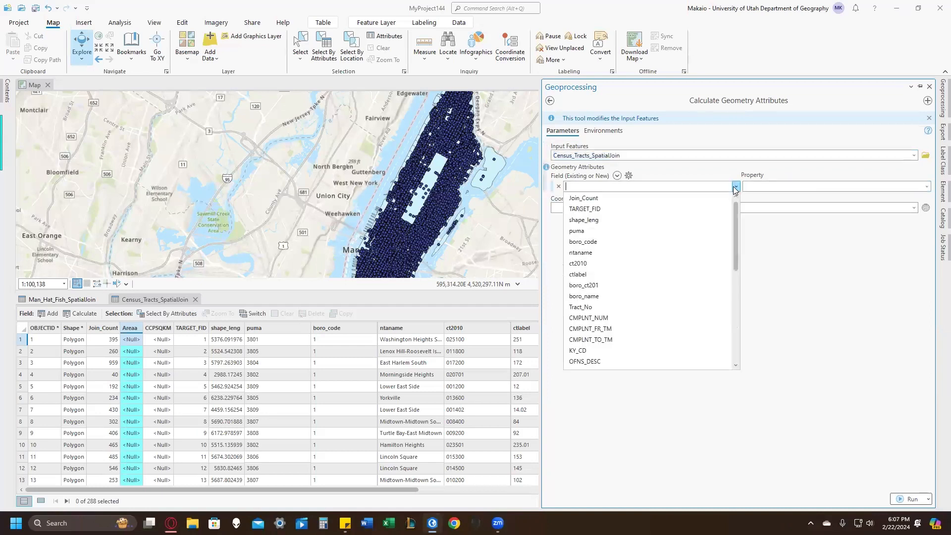
pyautogui.scroll(-5, 634, 307)
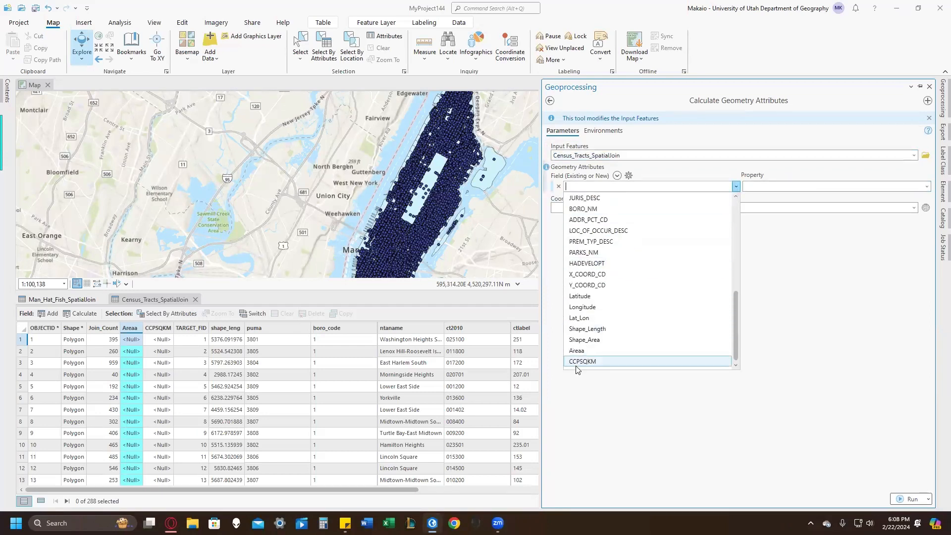
pyautogui.click(633, 353)
pyautogui.click(927, 187)
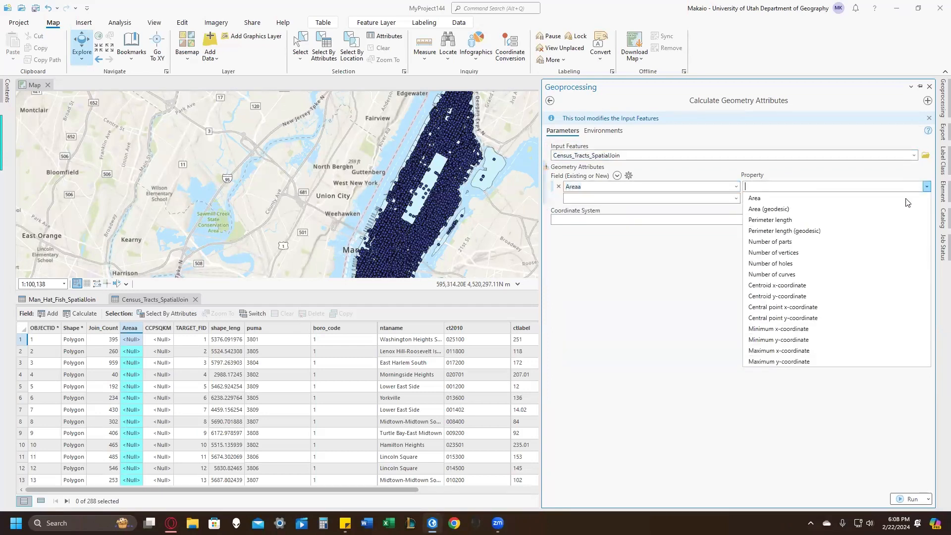
pyautogui.click(906, 196)
pyautogui.click(927, 219)
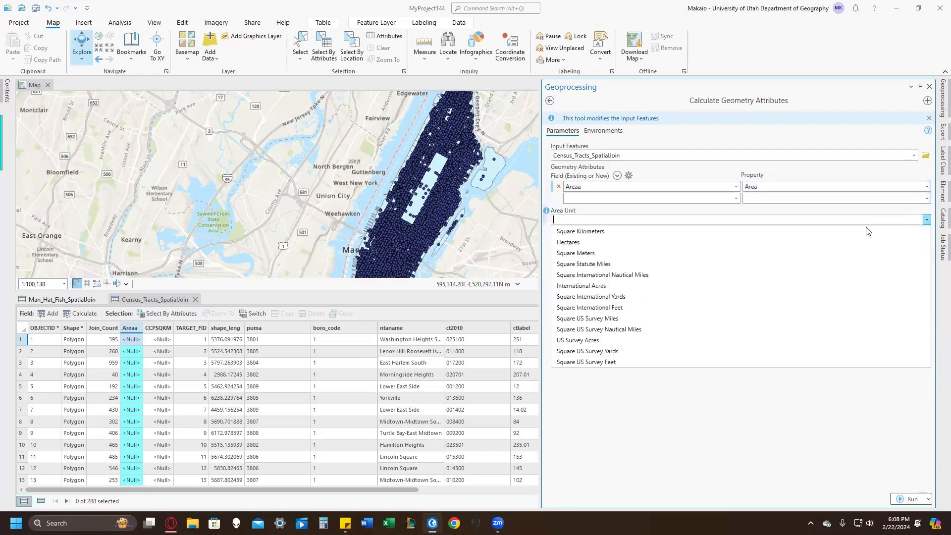
pyautogui.click(838, 232)
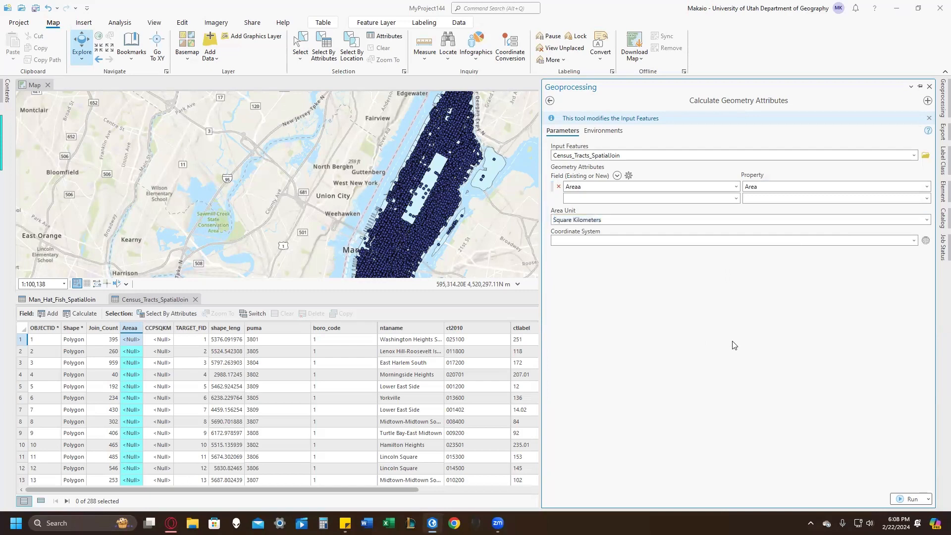
pyautogui.click(910, 499)
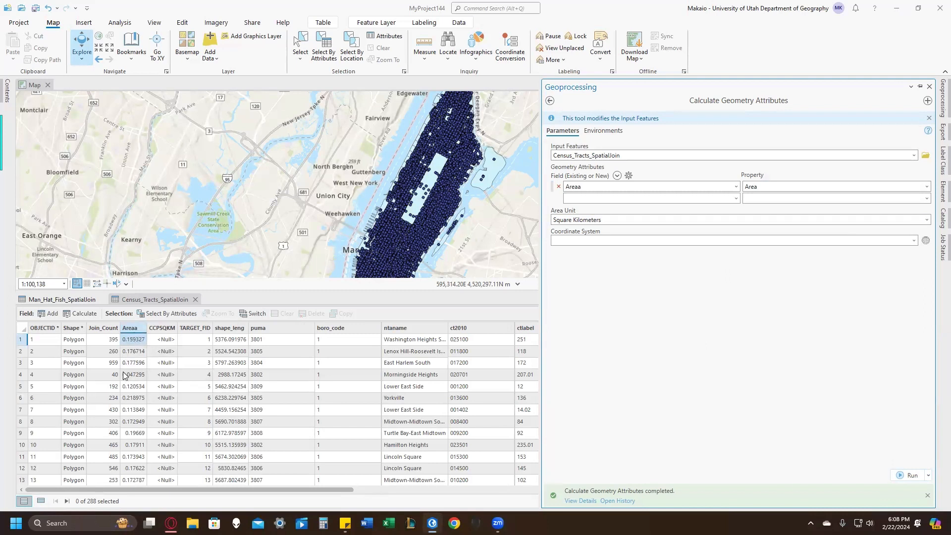
# Step: Calculate the CCPSQKM field of the census tracts as Join_Count divided by Areaa
pyautogui.click(162, 329)
pyautogui.rightClick(162, 329)
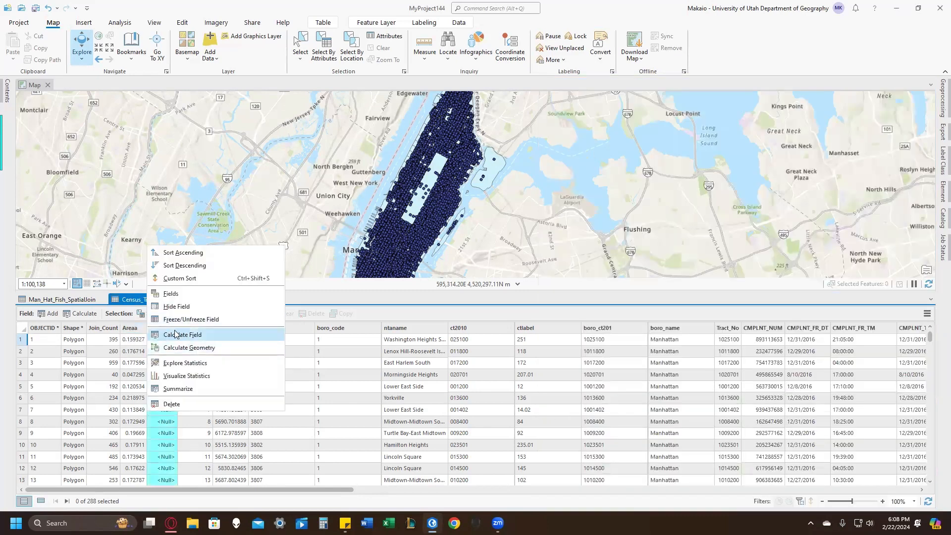
pyautogui.click(174, 336)
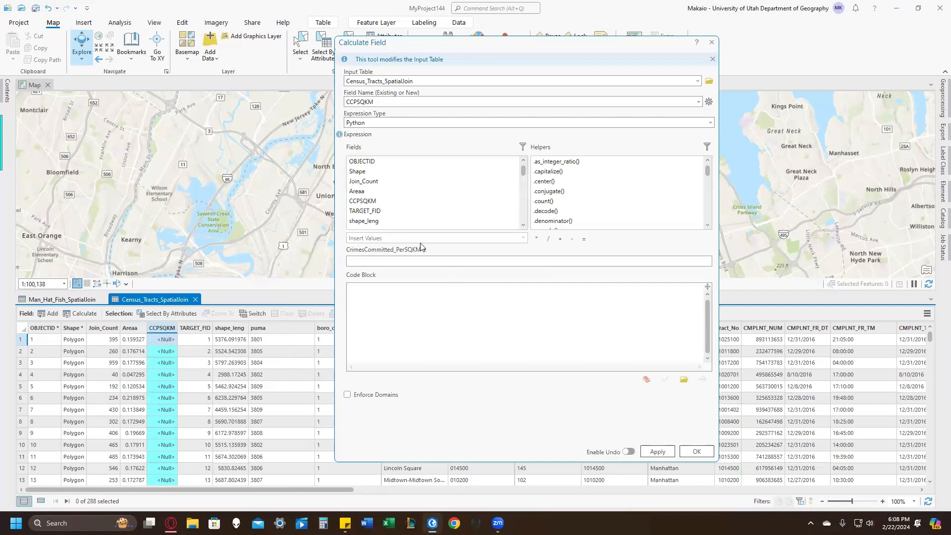
pyautogui.click(369, 182)
pyautogui.doubleClick(369, 183)
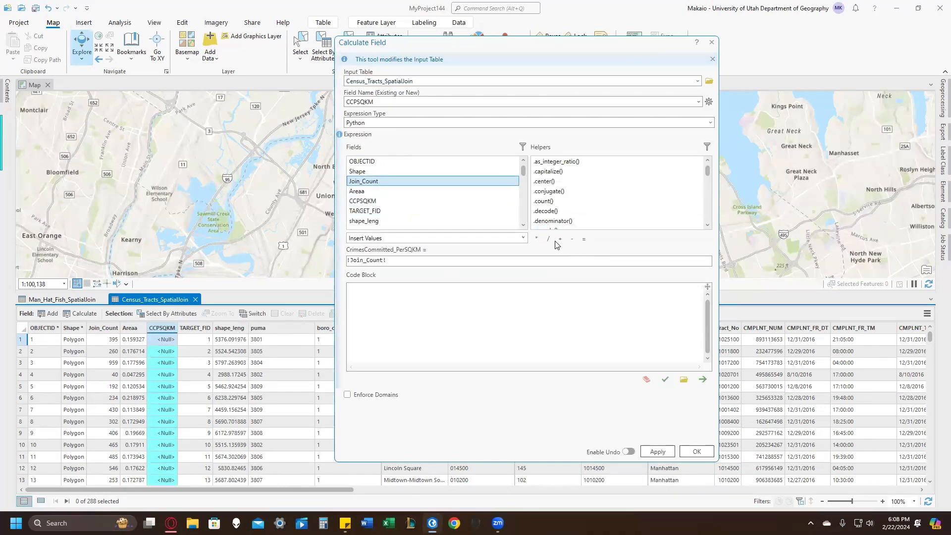
pyautogui.click(549, 238)
pyautogui.click(409, 196)
pyautogui.doubleClick(409, 196)
pyautogui.click(697, 451)
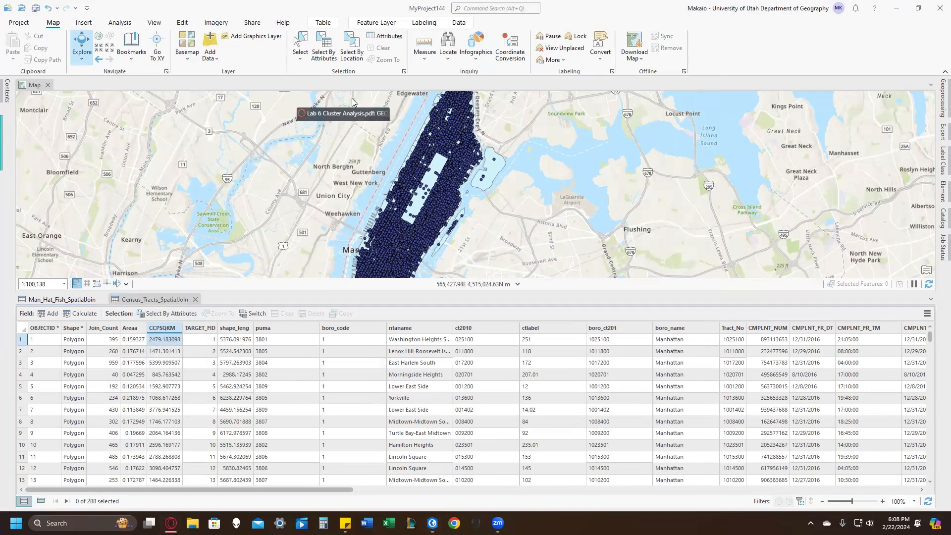
# Step: Switch to the Lab 6 Cluster Analysis PDF in the browser and read the layout map and Kernel Density instructions
pyautogui.hotkey('alt', 'Tab')
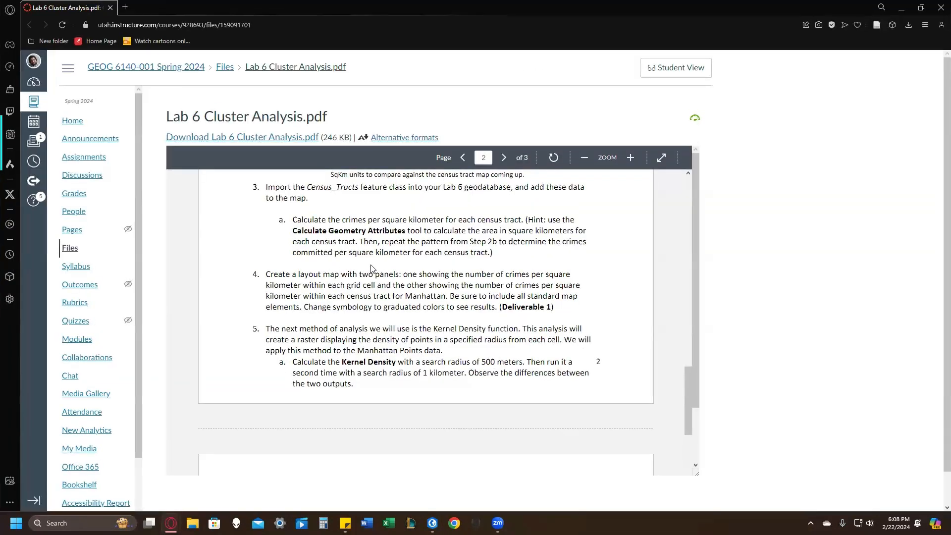
pyautogui.scroll(-1, 372, 268)
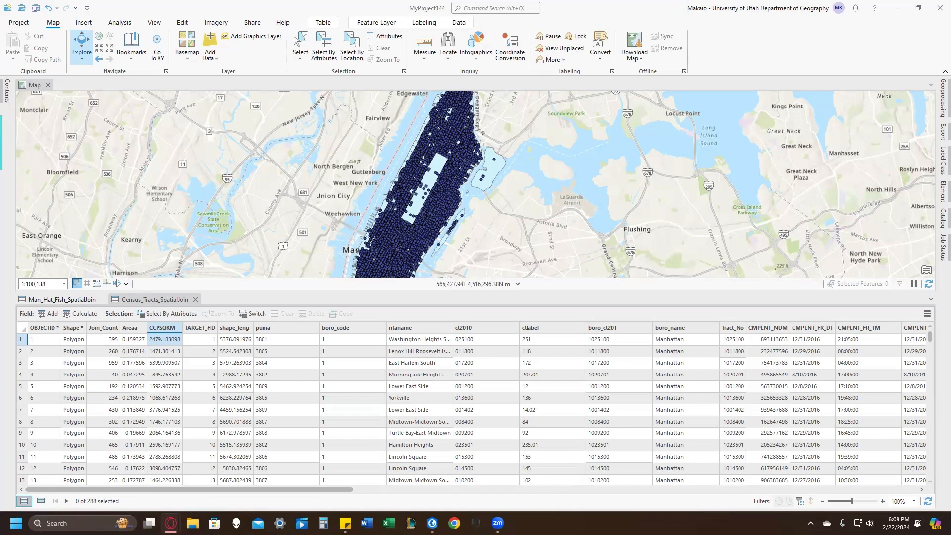
# Step: Hide the Census_Tracts_SpatialJoin layer and collapse the legends of both census tract layers and both fishnet layers
pyautogui.click(7, 90)
pyautogui.click(32, 187)
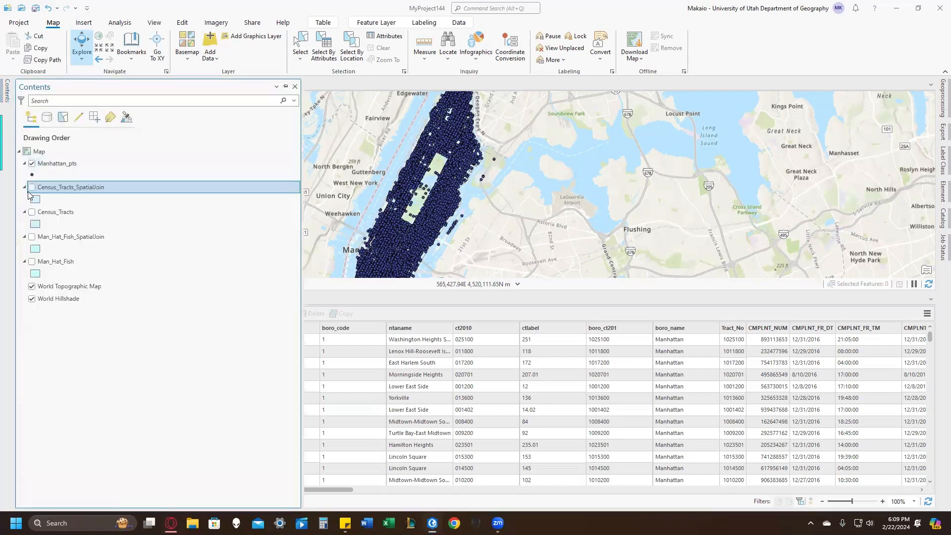
pyautogui.click(25, 188)
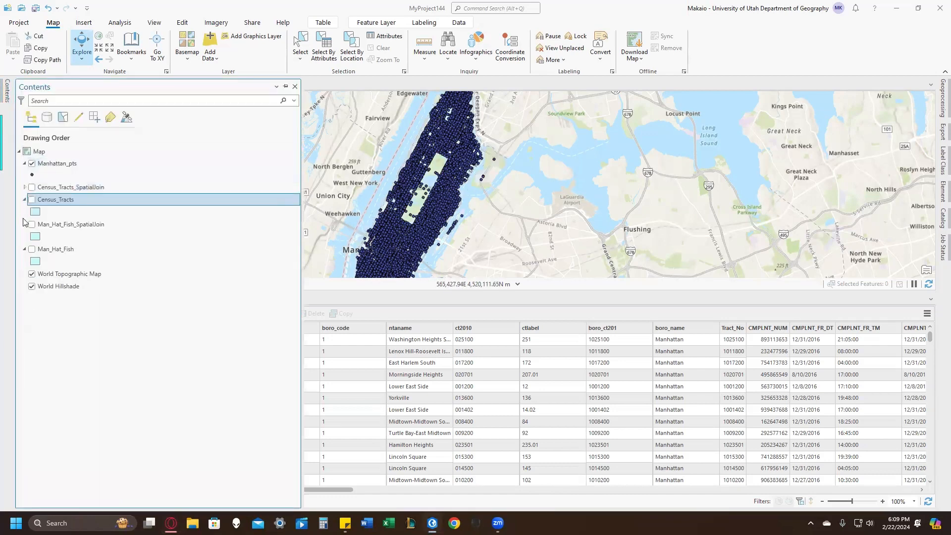
pyautogui.click(25, 200)
pyautogui.click(25, 212)
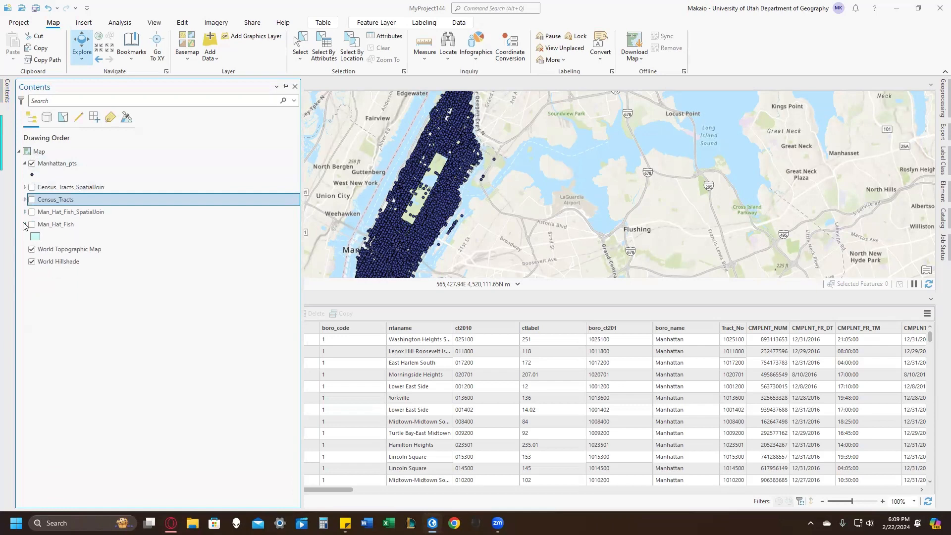
pyautogui.click(25, 224)
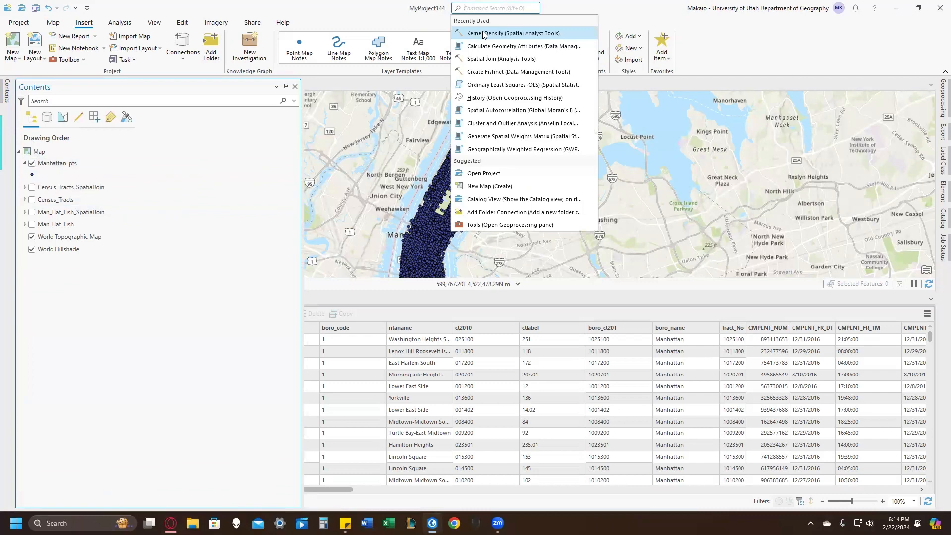
# Step: Run Kernel Density on Manhattan_pts with a search radius of 500 and area units of Square meters
pyautogui.click(484, 33)
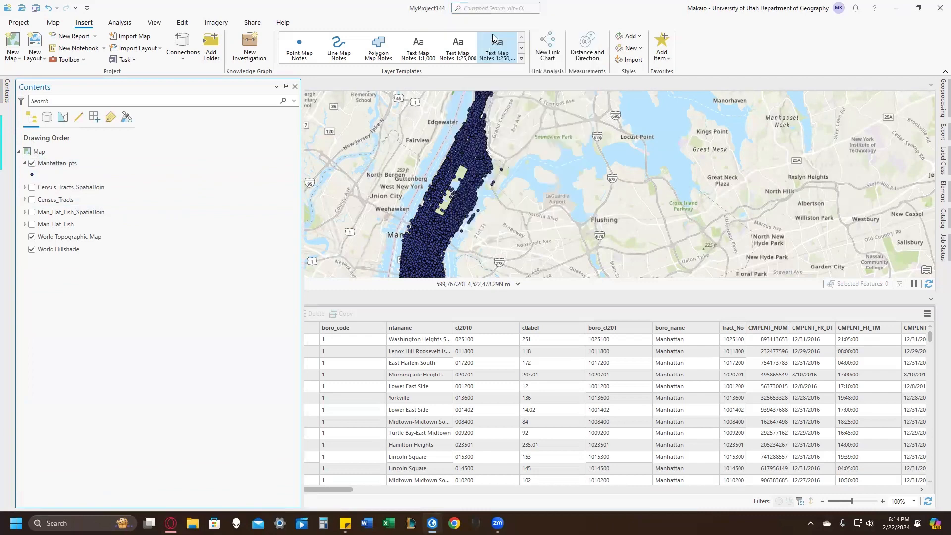
pyautogui.click(915, 142)
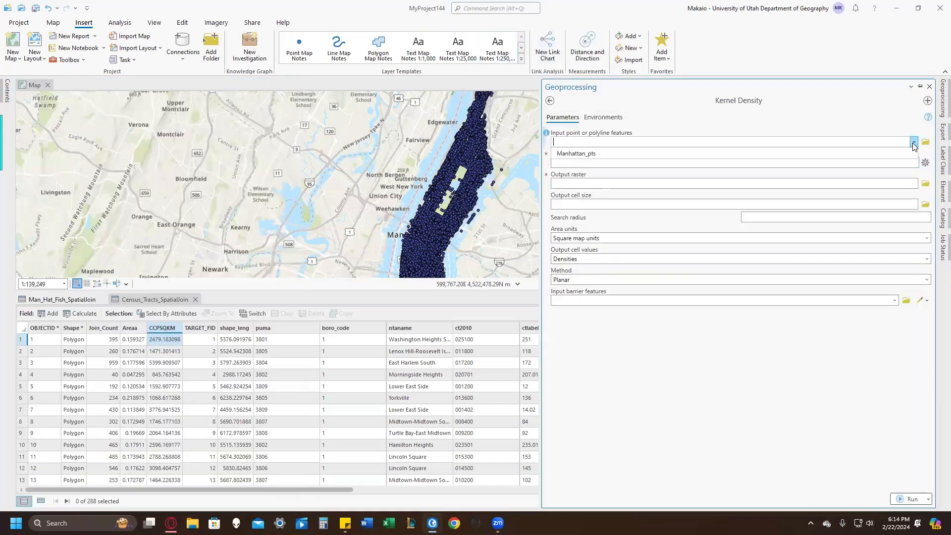
pyautogui.click(853, 156)
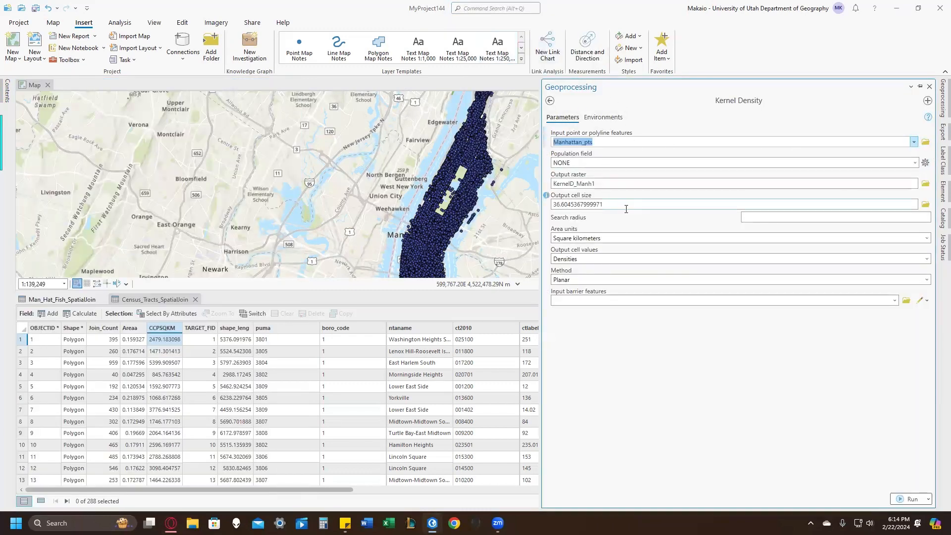
pyautogui.click(798, 218)
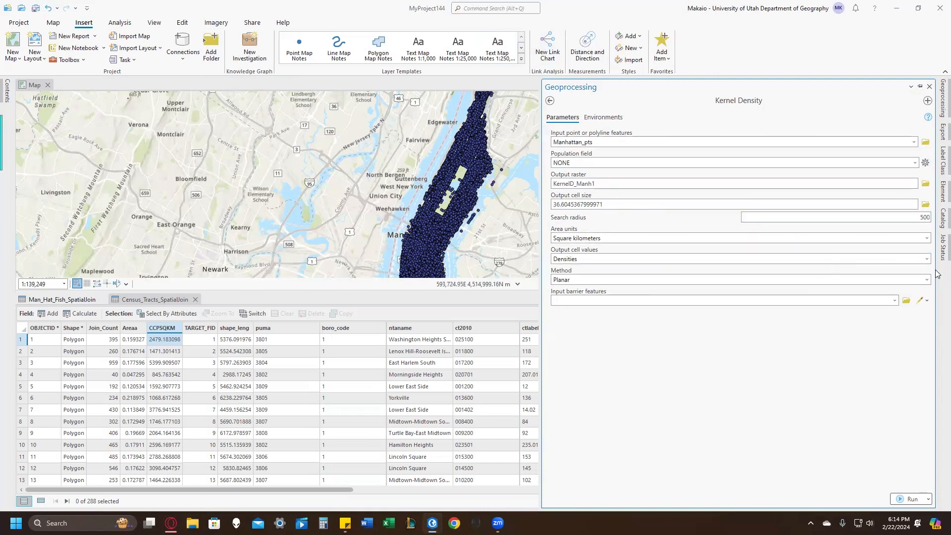
pyautogui.click(832, 238)
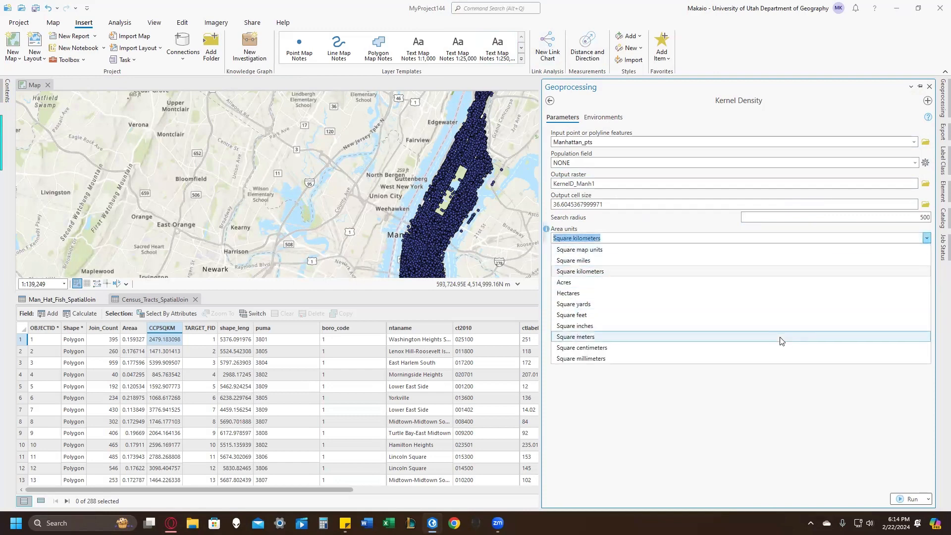
pyautogui.click(782, 341)
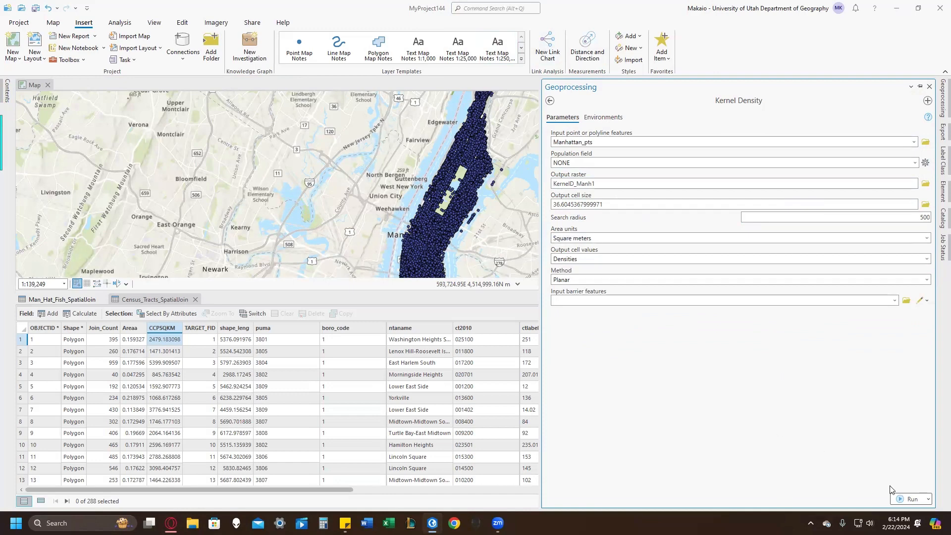
pyautogui.click(909, 499)
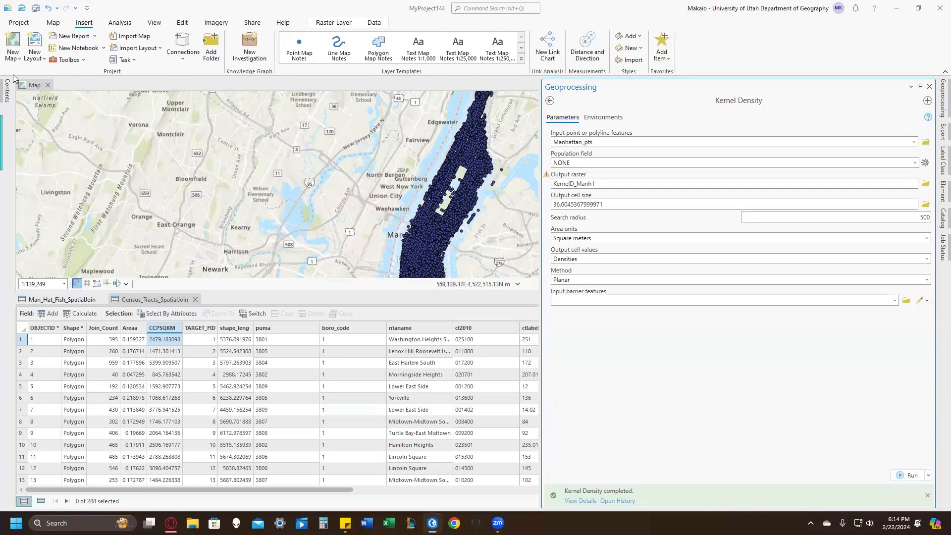
# Step: Move the KernelD_Manh1 raster above Manhattan_pts in the drawing order and look closer at its density hot spots
pyautogui.click(7, 91)
pyautogui.moveTo(64, 241); pyautogui.dragTo(50, 161)
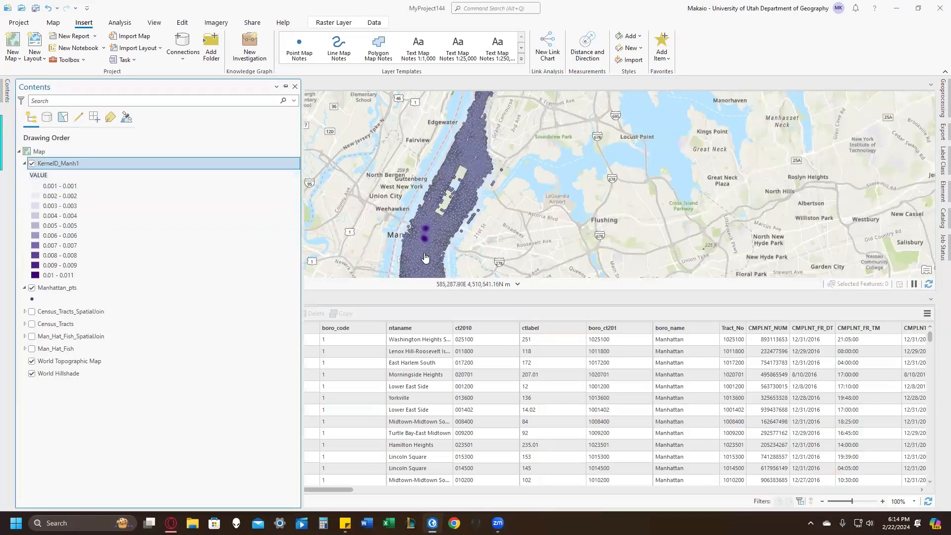
pyautogui.scroll(1, 429, 238)
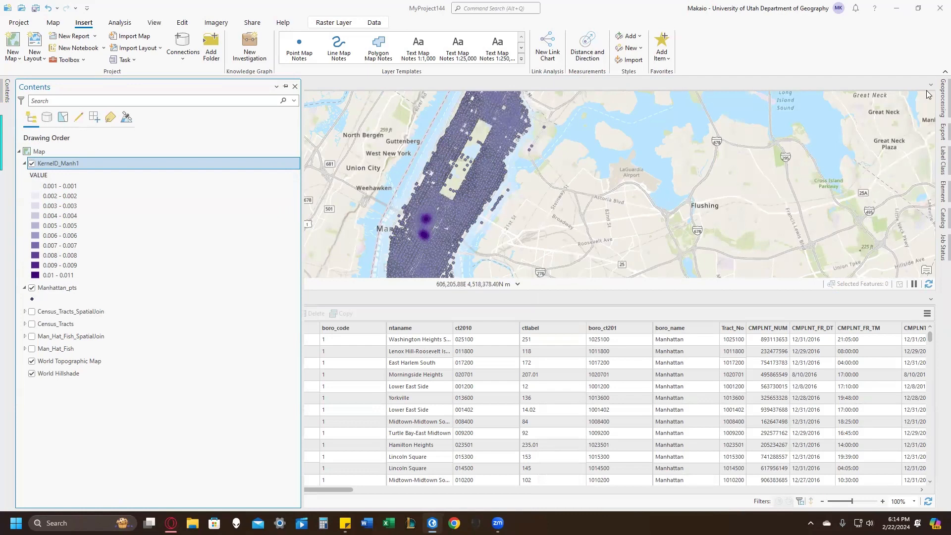
# Step: Run Kernel Density again on Manhattan_pts with output raster KernelD_Manh2 and a search radius of 1000, repeating the run after checking its details
pyautogui.click(943, 98)
pyautogui.click(682, 184)
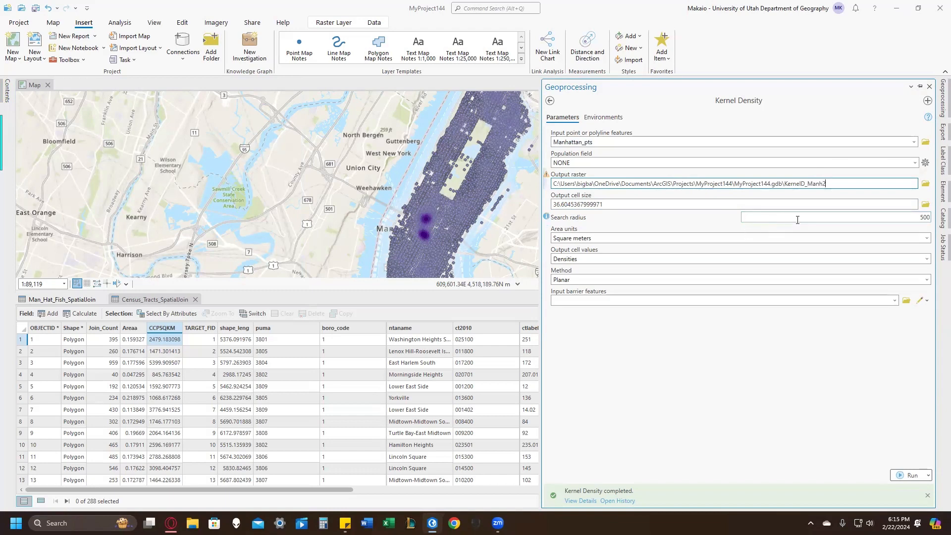
pyautogui.click(797, 218)
pyautogui.write('1000')
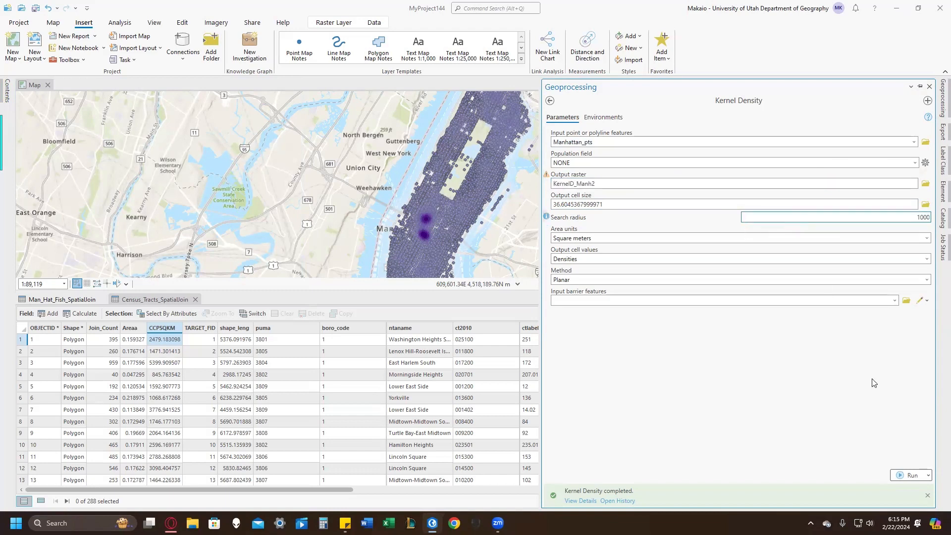
pyautogui.click(846, 403)
pyautogui.click(912, 474)
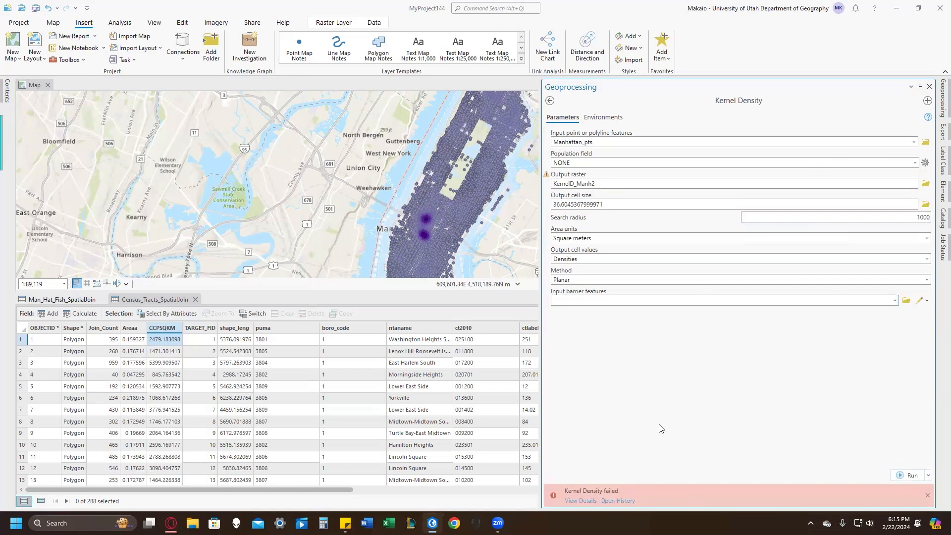
pyautogui.click(583, 501)
pyautogui.click(913, 476)
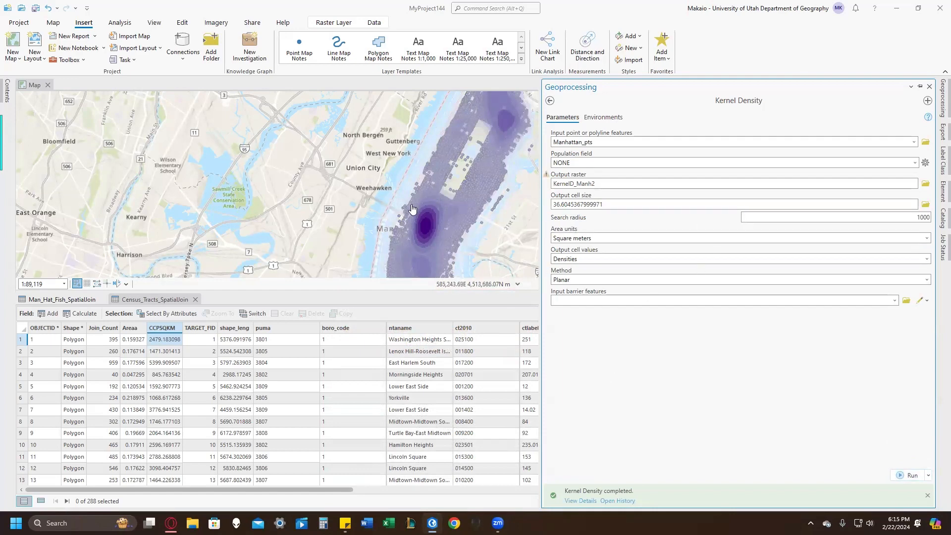
# Step: Inspect the KernelD_Manh2 density pattern across the whole of Manhattan
pyautogui.scroll(-1, 468, 226)
pyautogui.scroll(-3, 468, 226)
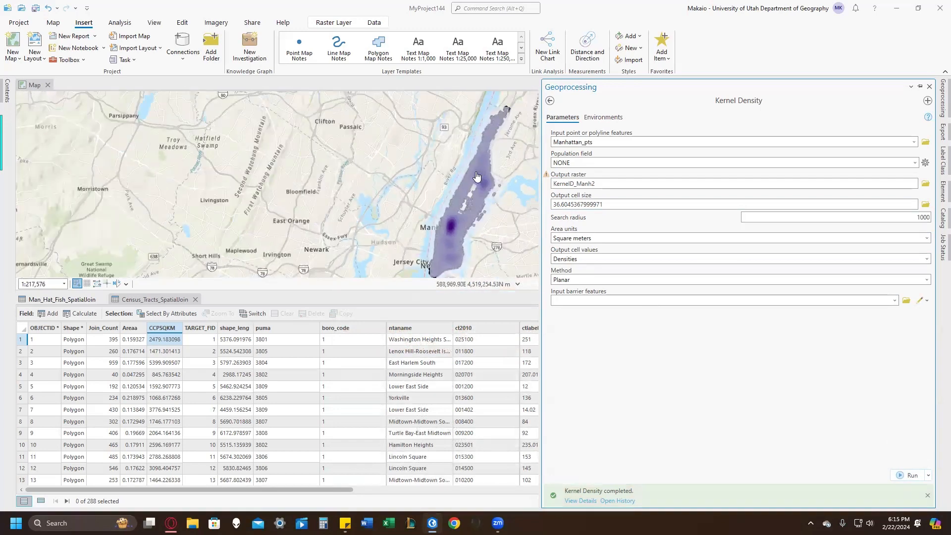
pyautogui.moveTo(484, 186); pyautogui.dragTo(421, 154)
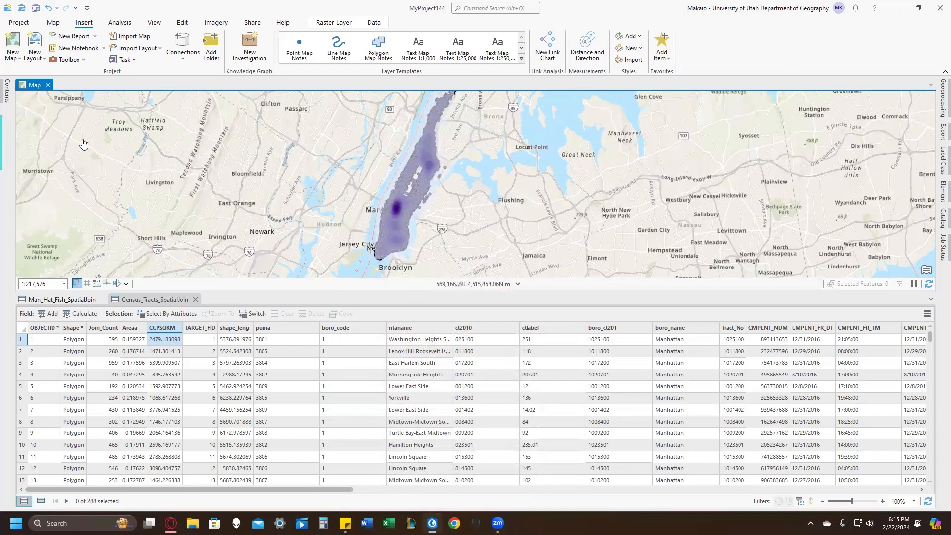
# Step: Collapse the legends of KernelD_Manh2, KernelD_Manh1 and Manhattan_pts and turn off all three layers
pyautogui.click(7, 90)
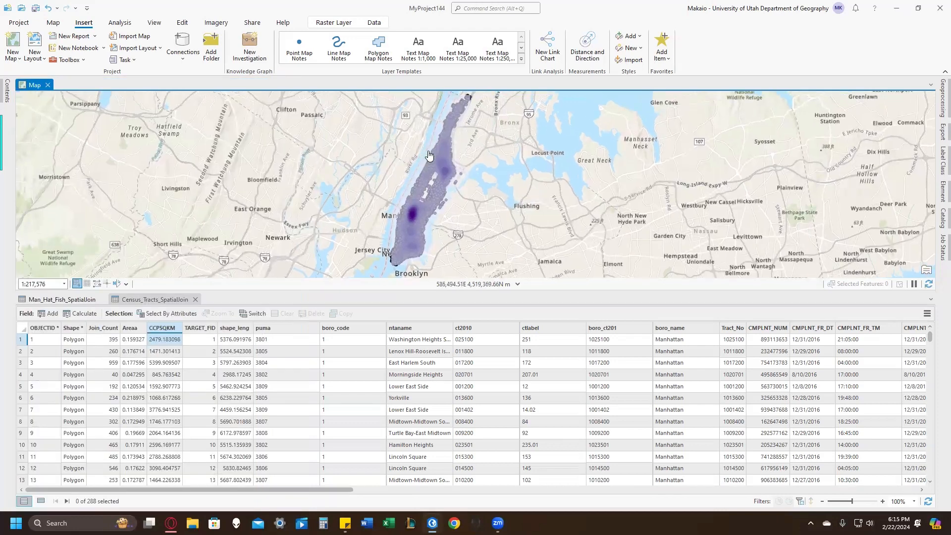
pyautogui.click(8, 102)
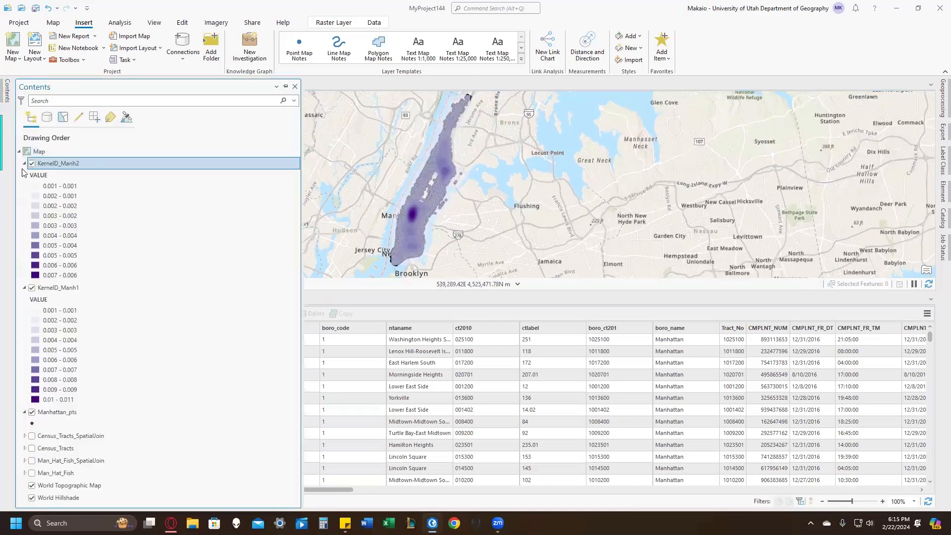
pyautogui.click(25, 164)
pyautogui.click(25, 177)
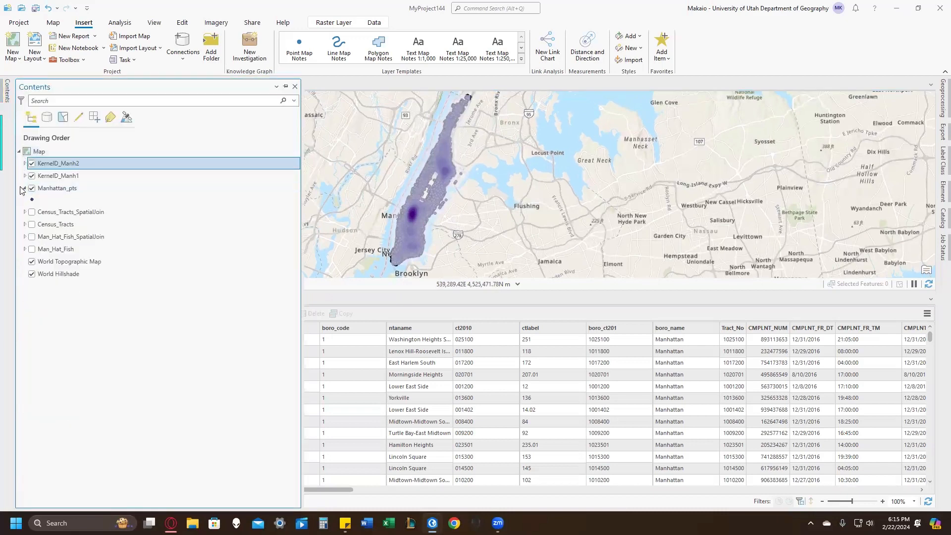
pyautogui.click(31, 189)
pyautogui.click(25, 188)
pyautogui.click(31, 176)
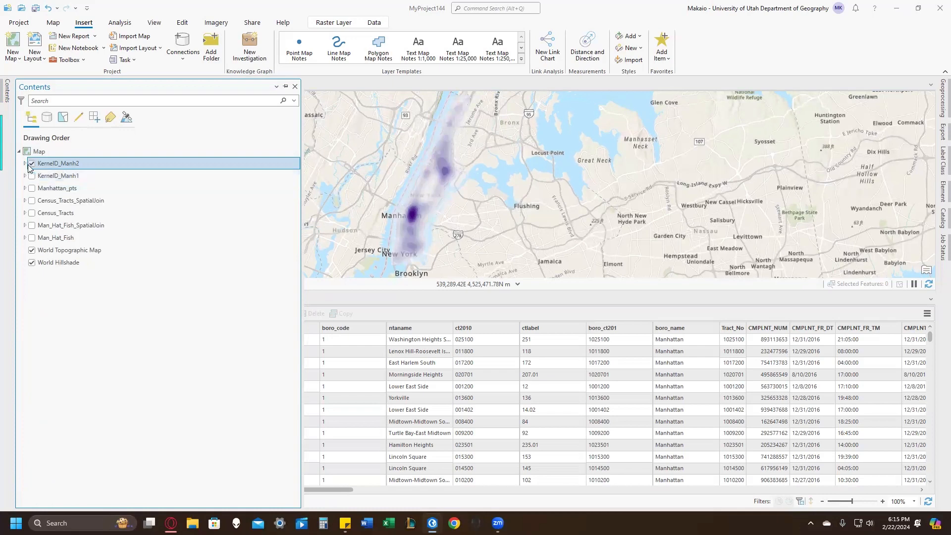
pyautogui.click(31, 164)
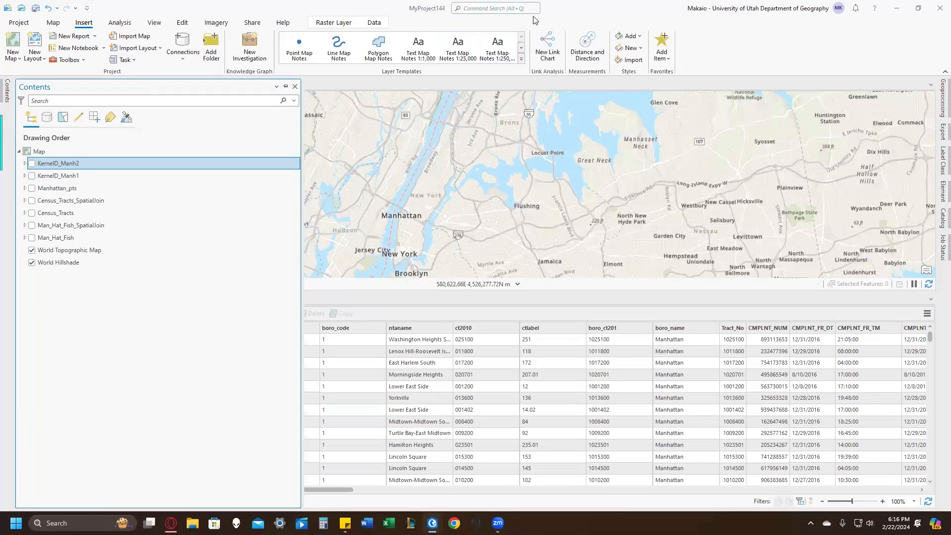
# Step: Start the Generate Spatial Weights Matrix tool with Census_Tracts_SpatialJoin as input feature class and Tract_No as unique ID field
pyautogui.click(494, 8)
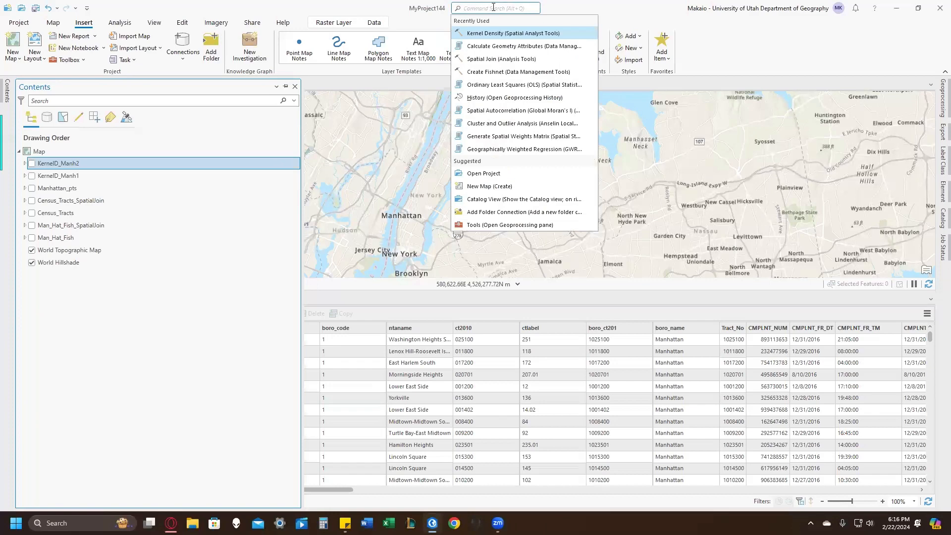
pyautogui.write('gene')
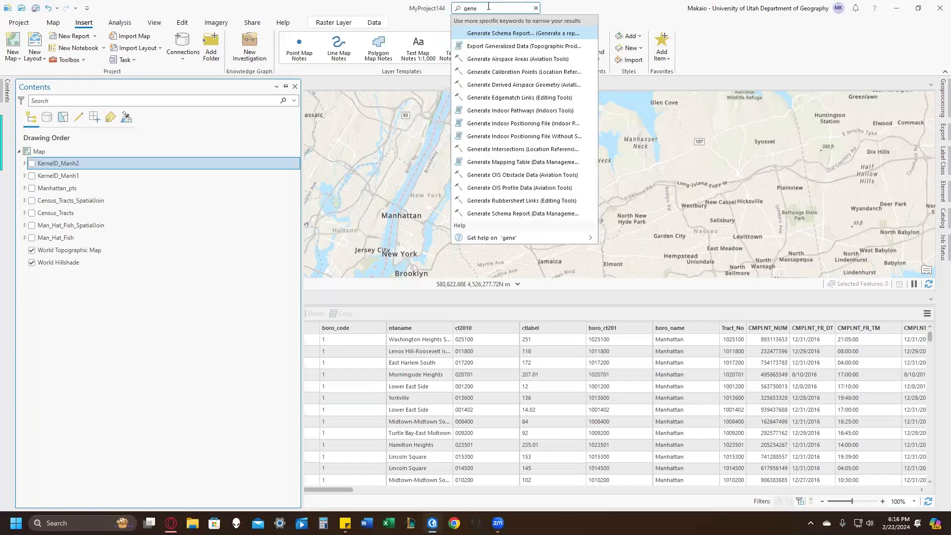
pyautogui.write('ra')
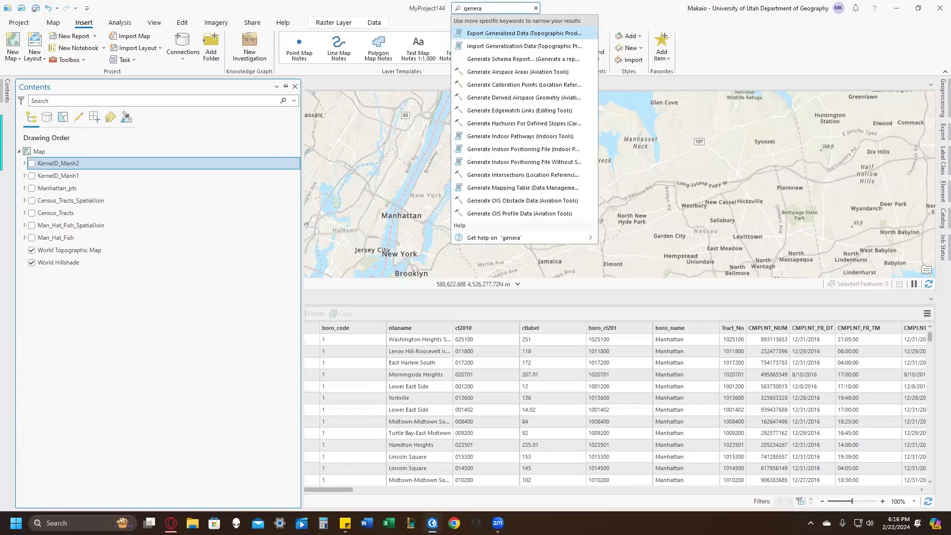
pyautogui.write('te s')
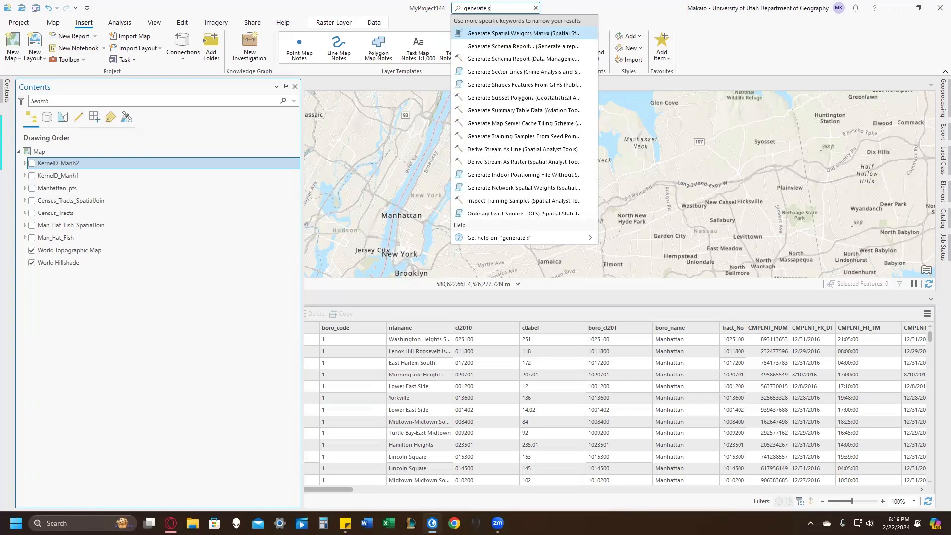
pyautogui.click(513, 34)
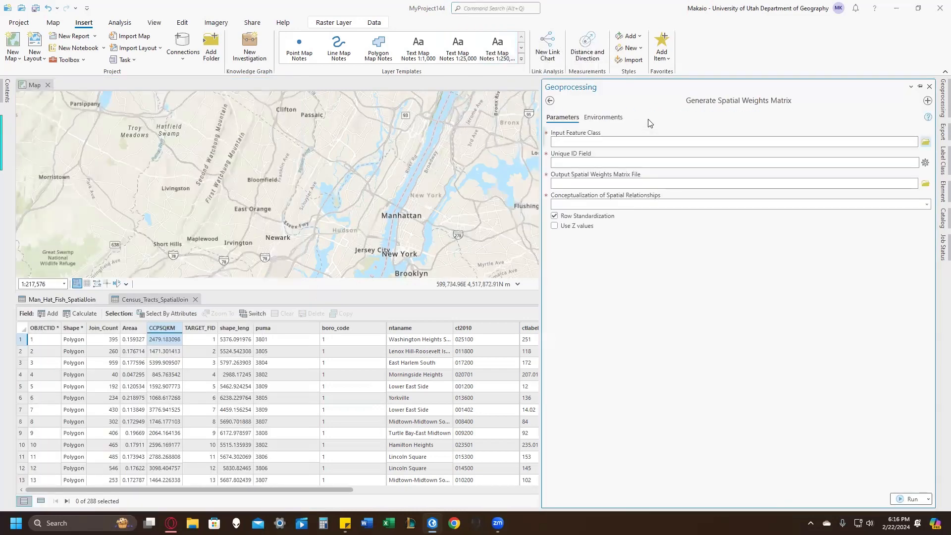
pyautogui.click(926, 142)
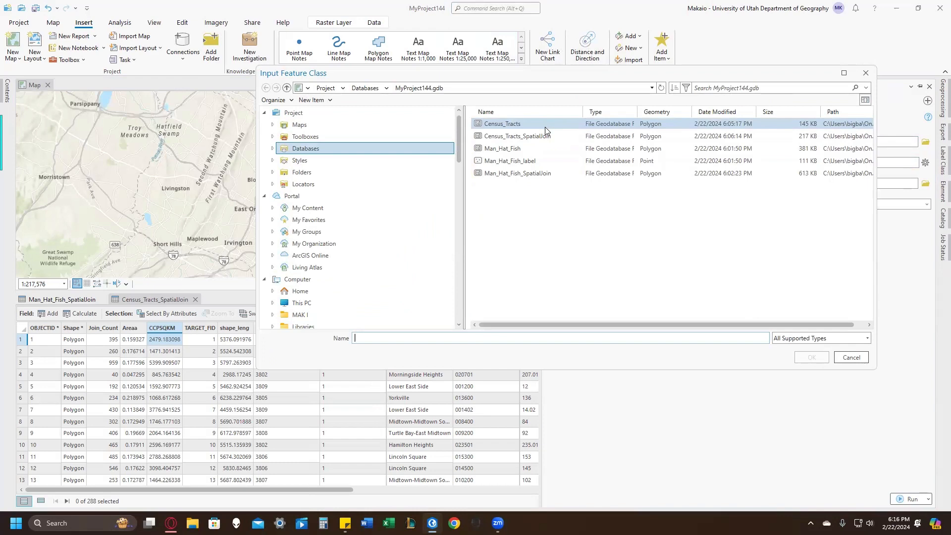
pyautogui.click(544, 134)
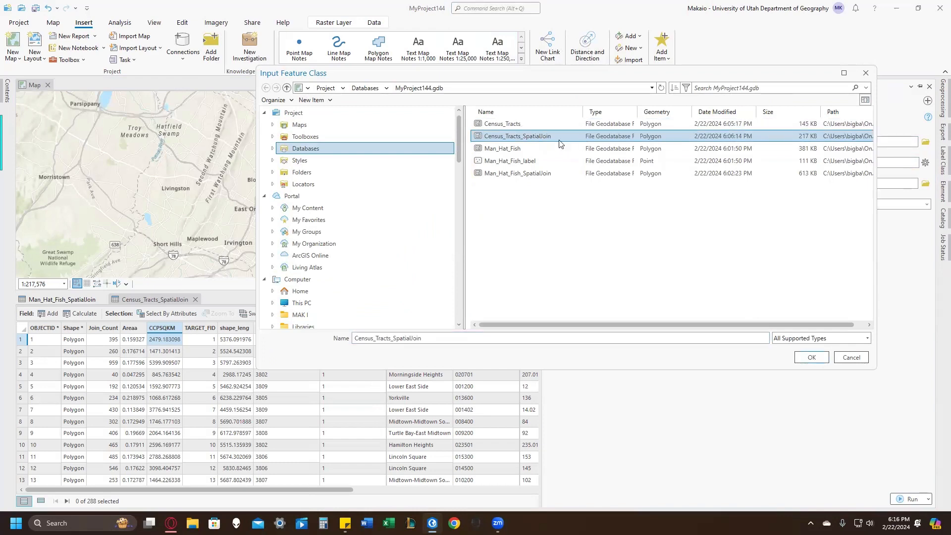
pyautogui.click(812, 357)
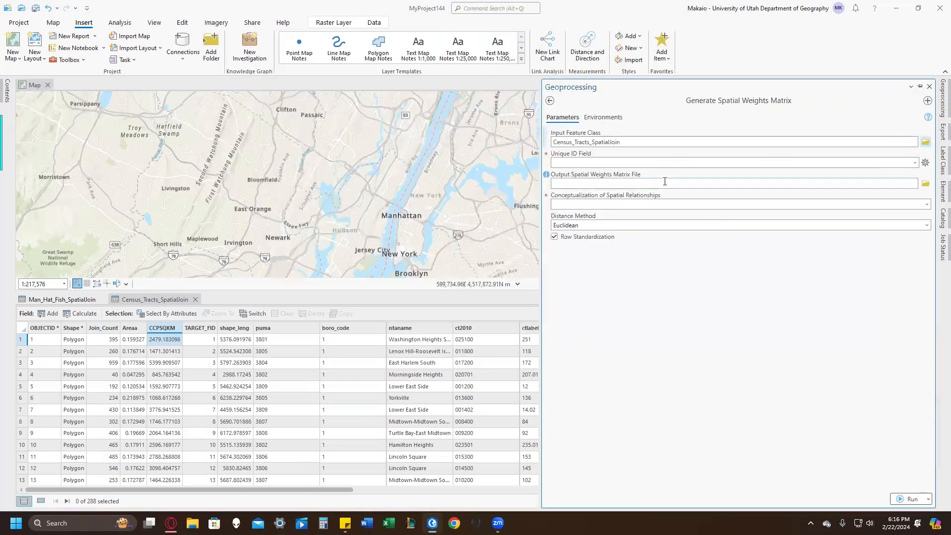
pyautogui.click(916, 163)
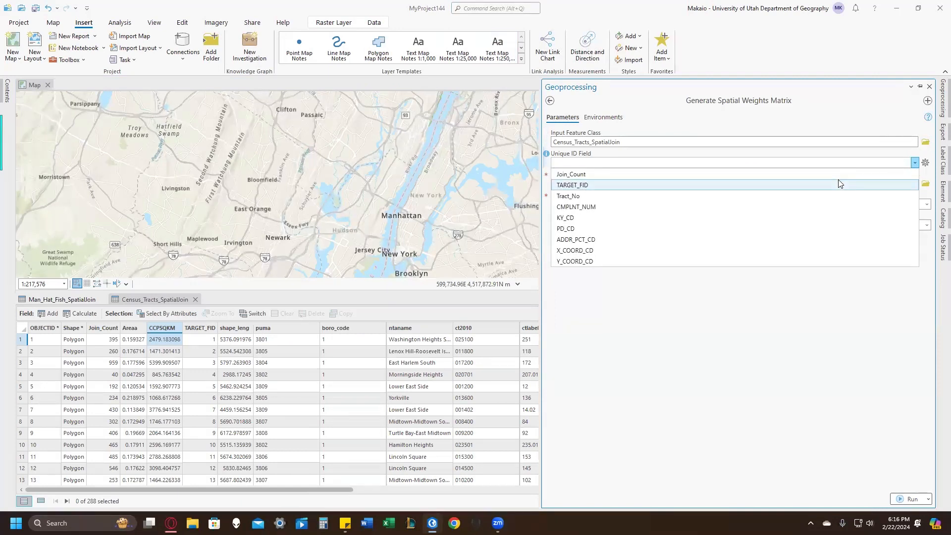
pyautogui.click(829, 197)
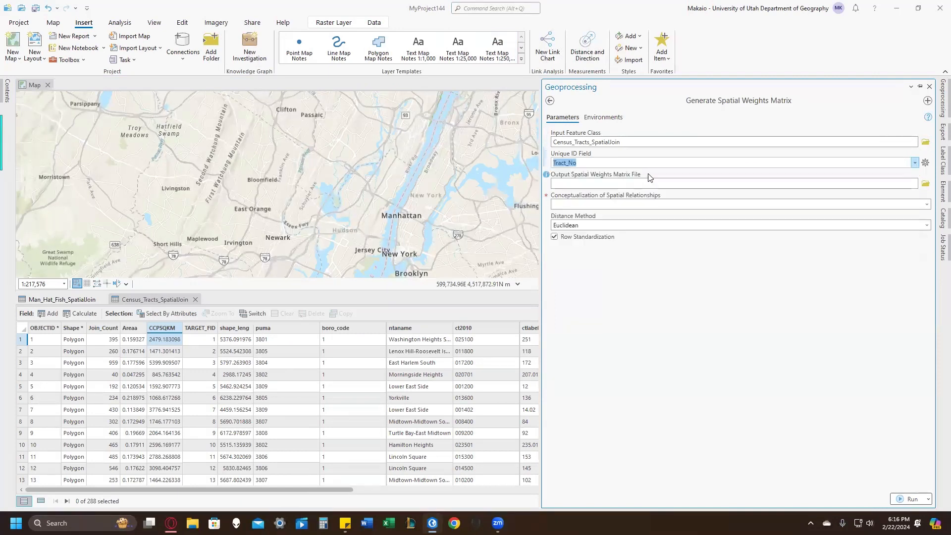
# Step: Create a folder named Lab3 inside the MyProject144 folder while choosing the output location of the spatial weights matrix
pyautogui.click(912, 186)
pyautogui.click(926, 183)
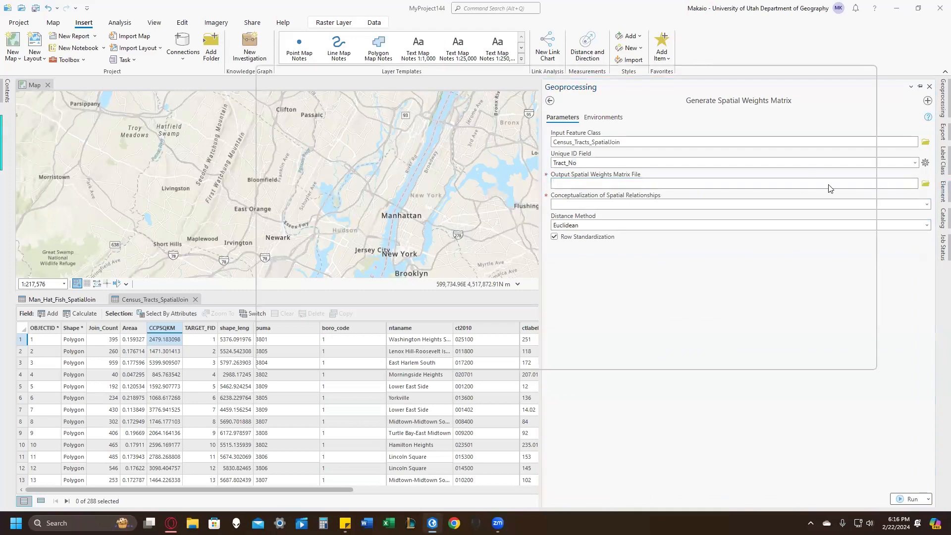
pyautogui.rightClick(506, 154)
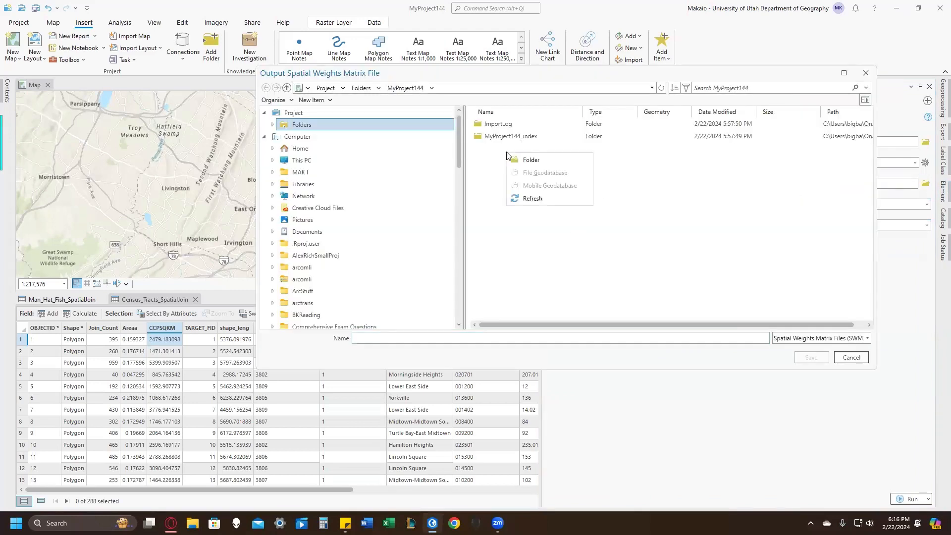
pyautogui.click(495, 157)
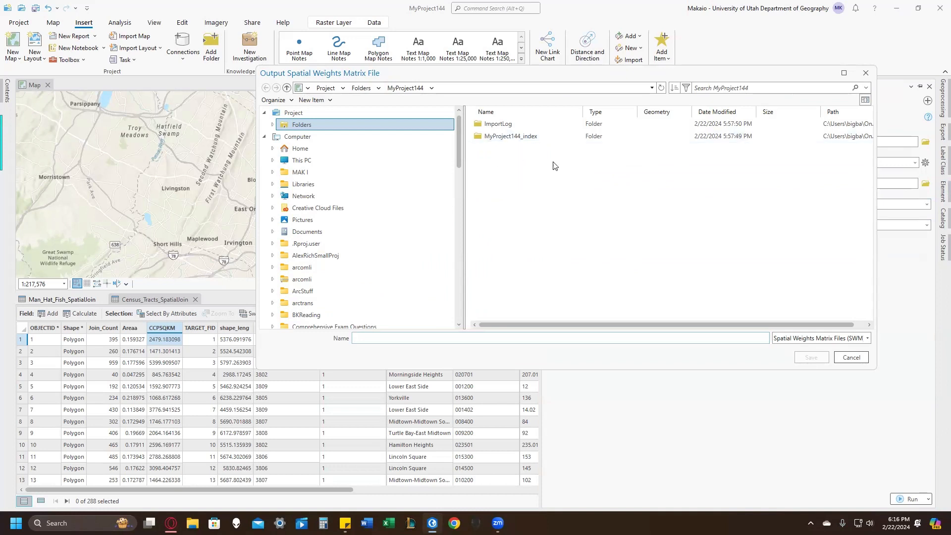
pyautogui.rightClick(499, 158)
pyautogui.click(516, 162)
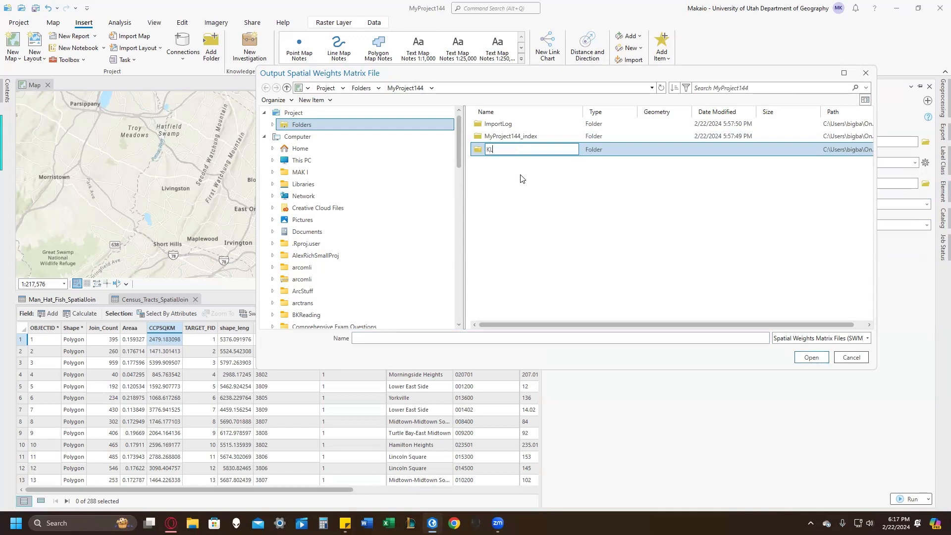
pyautogui.press('BackSpace')
pyautogui.press('BackSpace')
pyautogui.hotkey('ctrl', 'a')
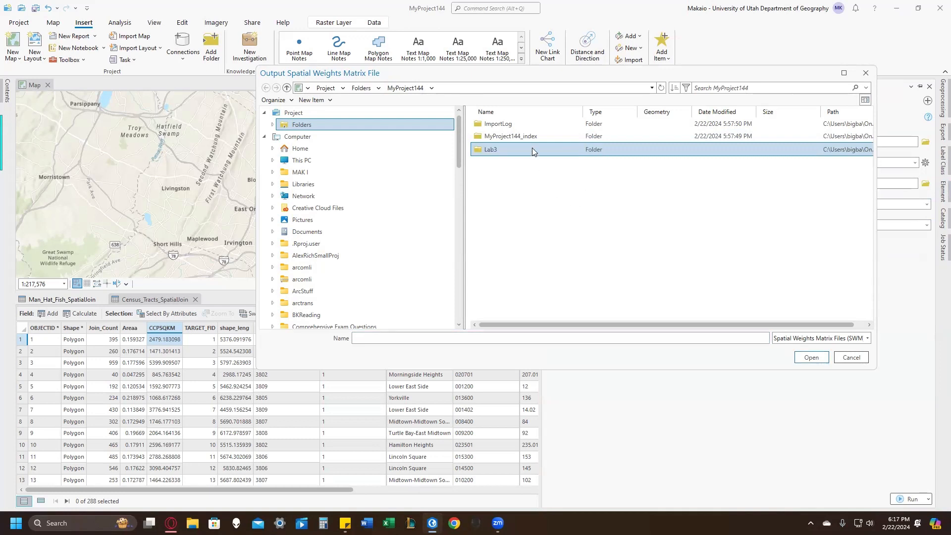
# Step: Set the output spatial weights matrix file to GSWM in the Lab3 folder
pyautogui.click(622, 148)
pyautogui.doubleClick(622, 147)
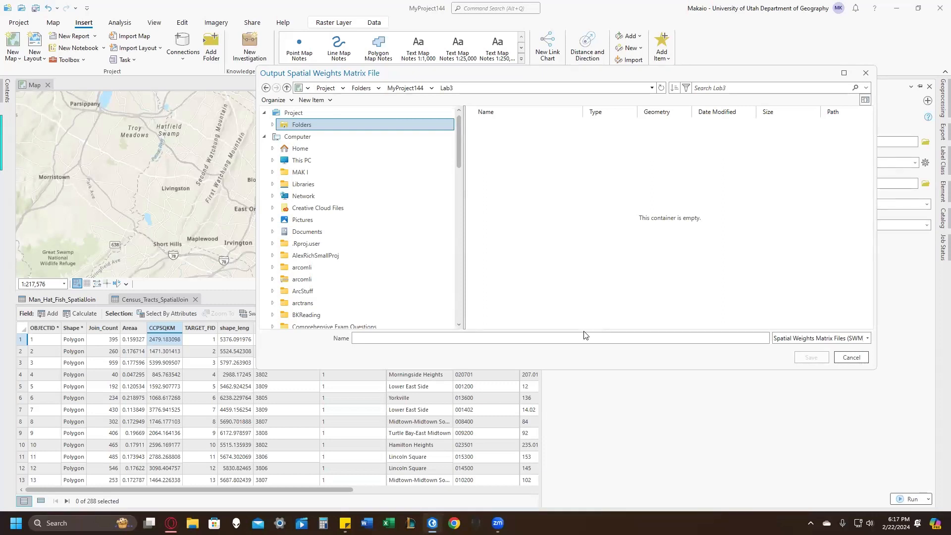
pyautogui.write('GSWM')
pyautogui.click(810, 358)
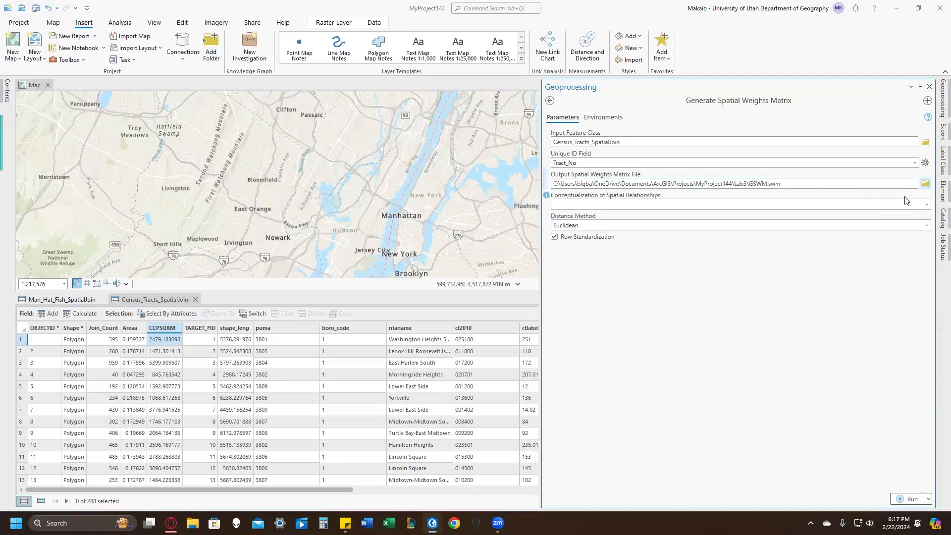
# Step: Set the conceptualization of spatial relationships to Contiguity edges corners and run the spatial weights matrix tool
pyautogui.click(927, 207)
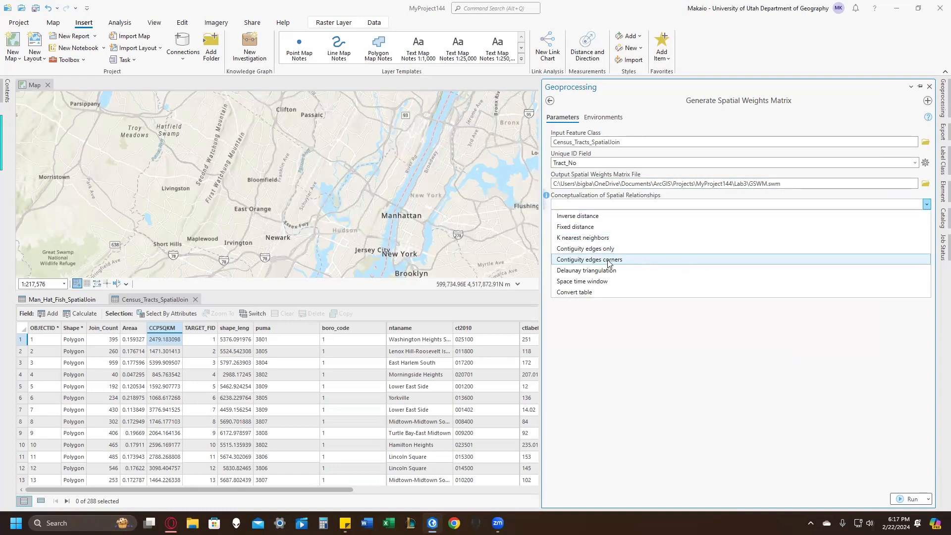
pyautogui.click(601, 261)
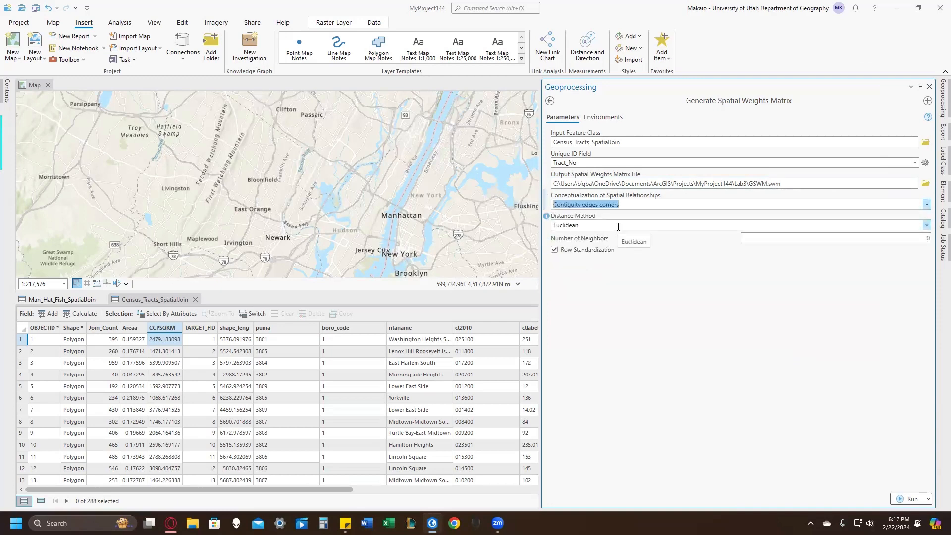
pyautogui.click(635, 303)
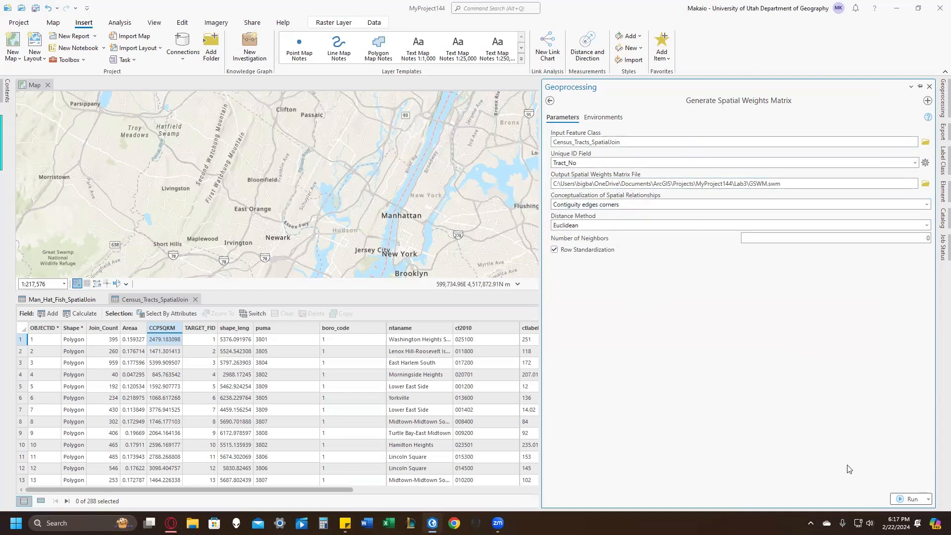
pyautogui.click(909, 498)
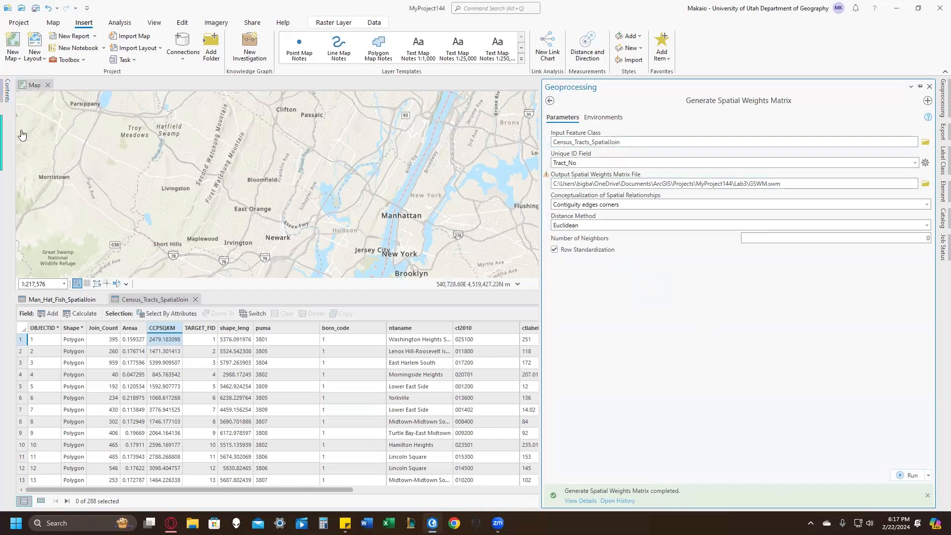
pyautogui.click(7, 91)
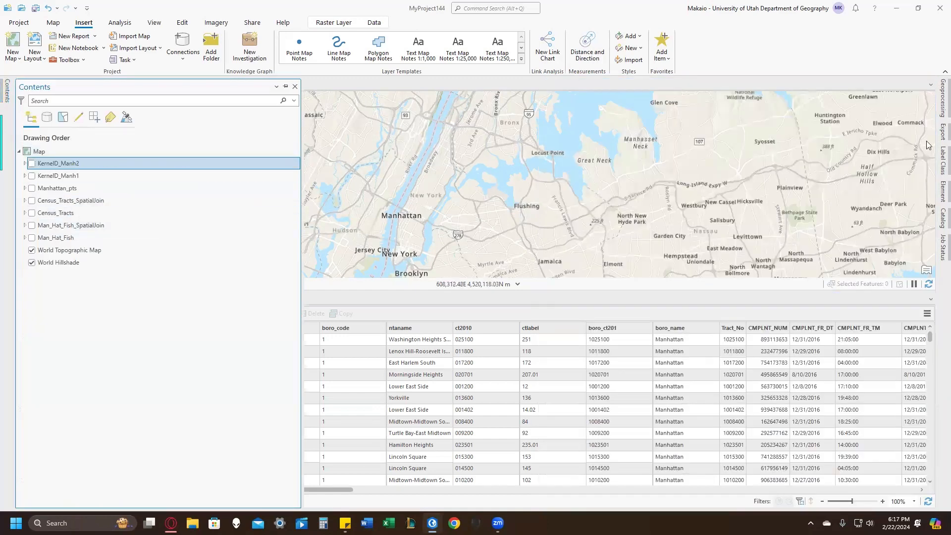
pyautogui.click(943, 98)
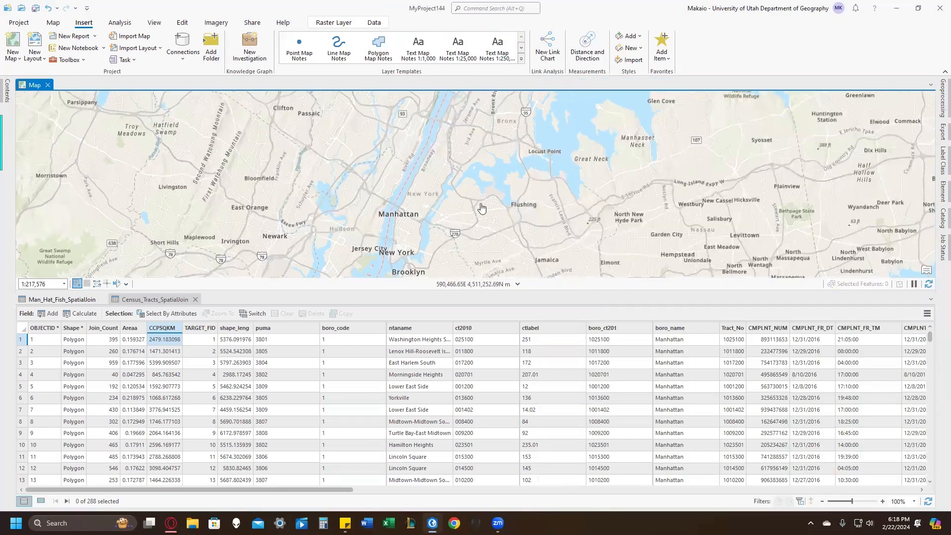
# Step: Set up Spatial Autocorrelation (Global Moran's I) on Census_Tracts_SpatialJoin with input field CCPSQKM and report generation enabled
pyautogui.click(481, 8)
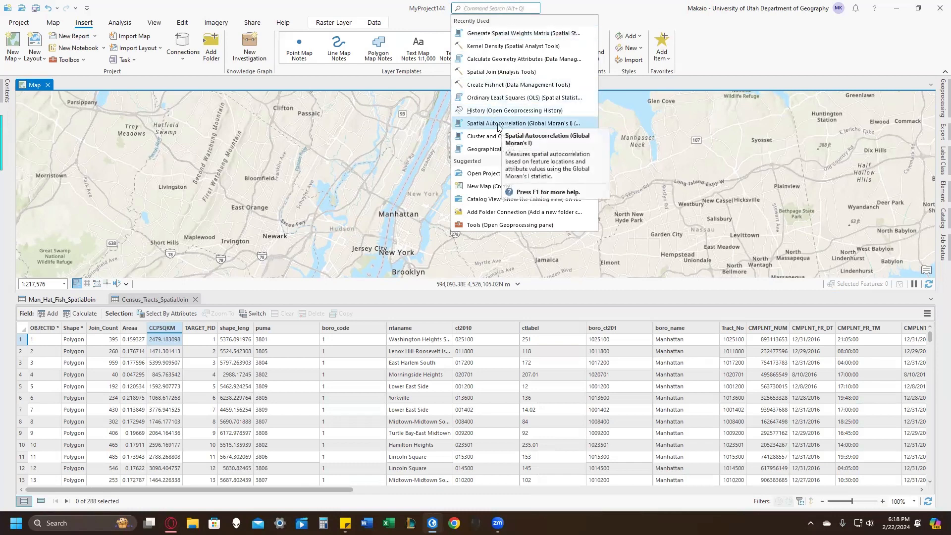
pyautogui.click(520, 124)
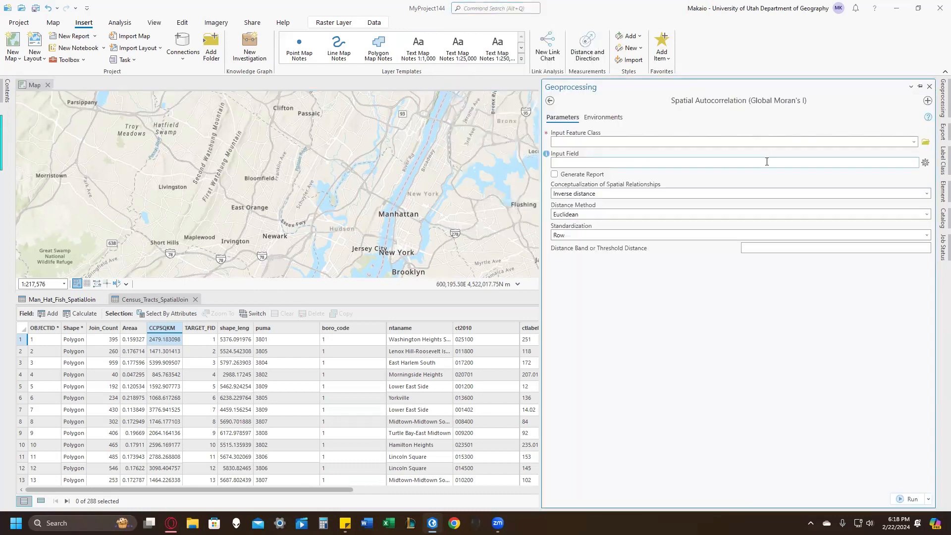
pyautogui.click(914, 143)
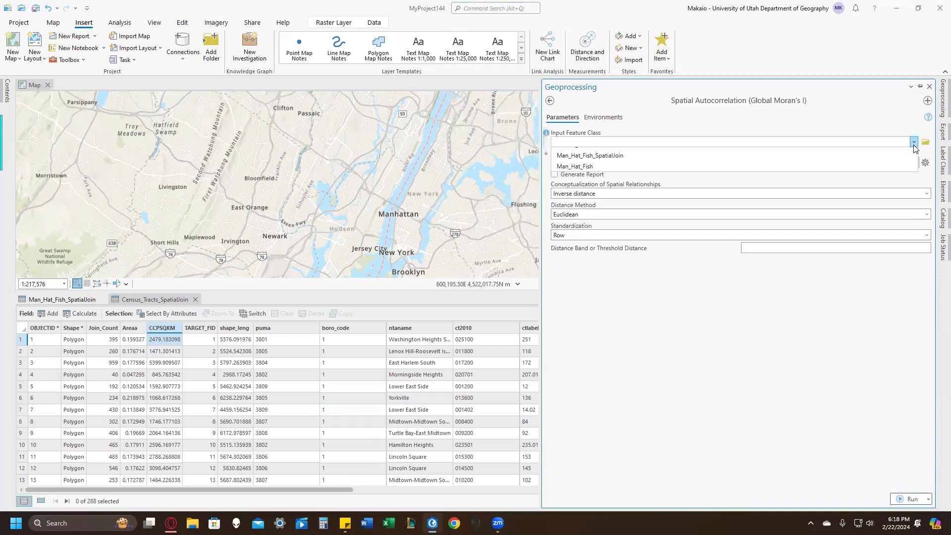
pyautogui.click(831, 165)
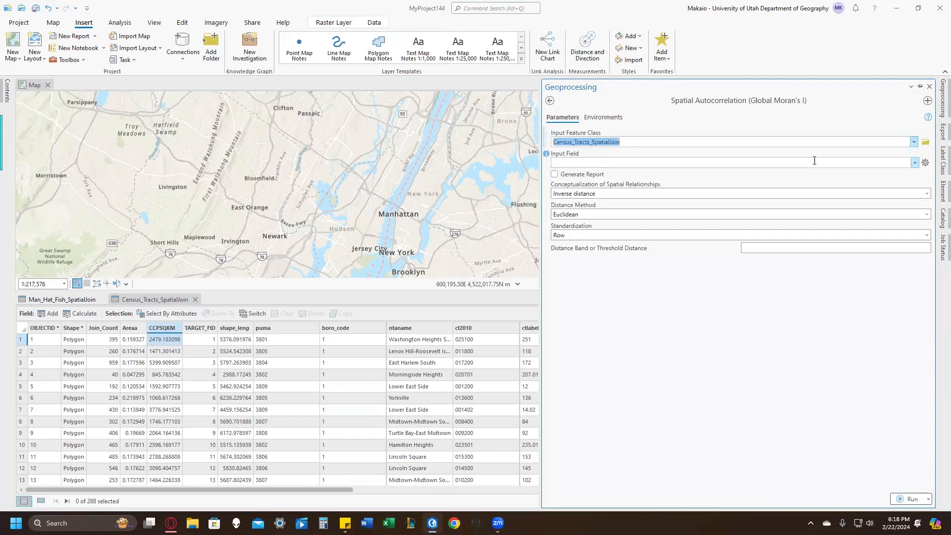
pyautogui.click(914, 163)
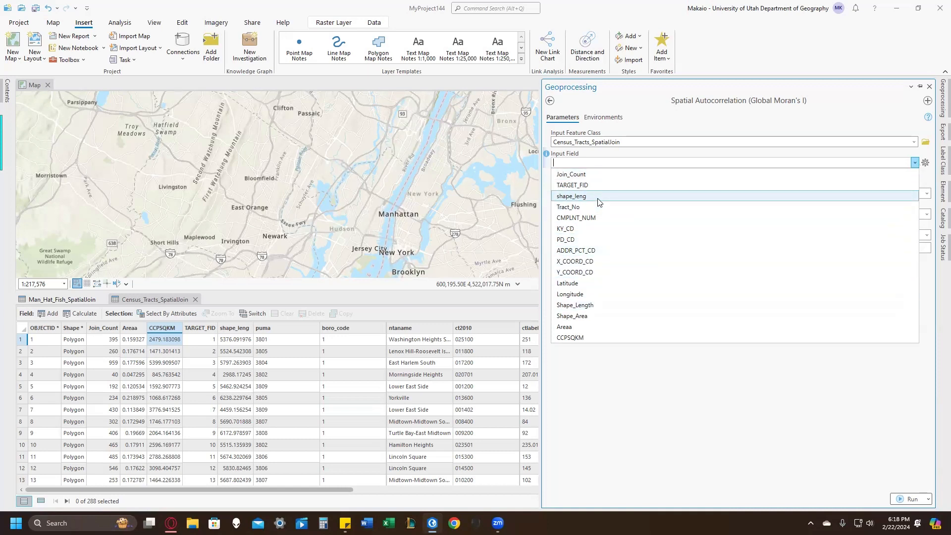
pyautogui.click(577, 338)
pyautogui.click(555, 174)
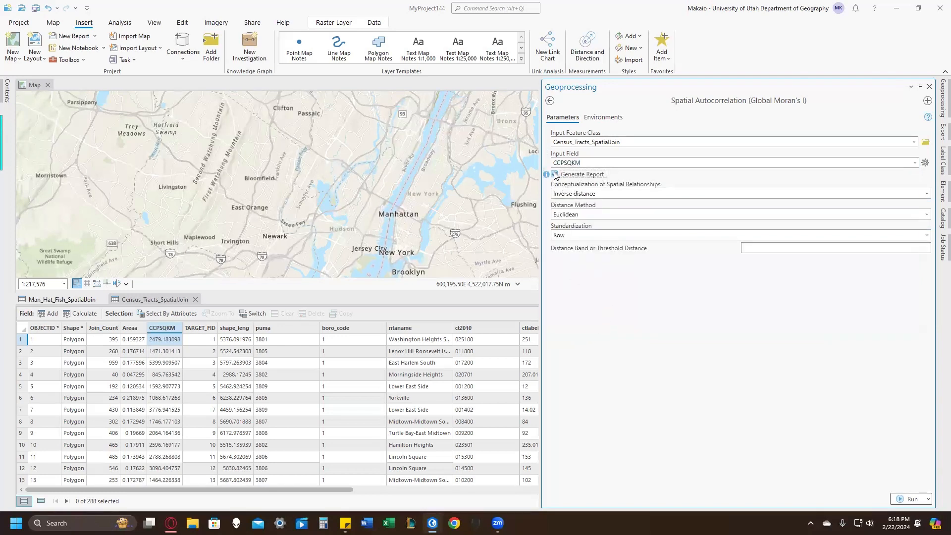
pyautogui.click(555, 175)
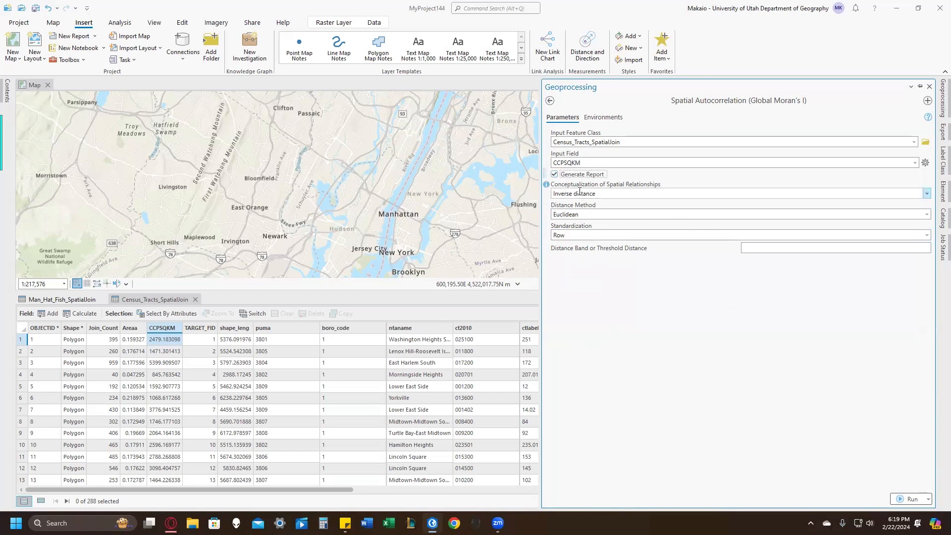
# Step: Get the spatial weights from GSWM.swm in the MyProject144 Lab3 folder and run the Global Moran's I tool
pyautogui.click(926, 193)
pyautogui.click(726, 281)
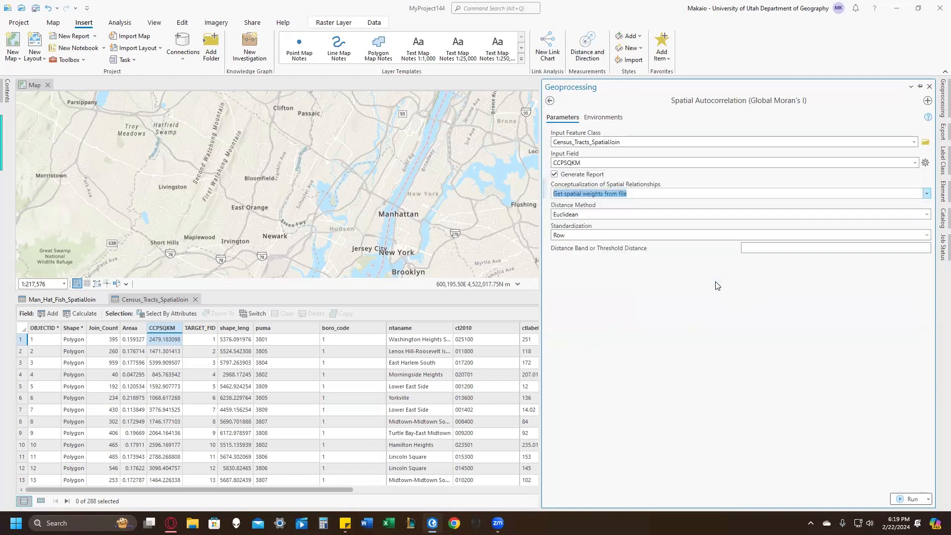
pyautogui.click(556, 214)
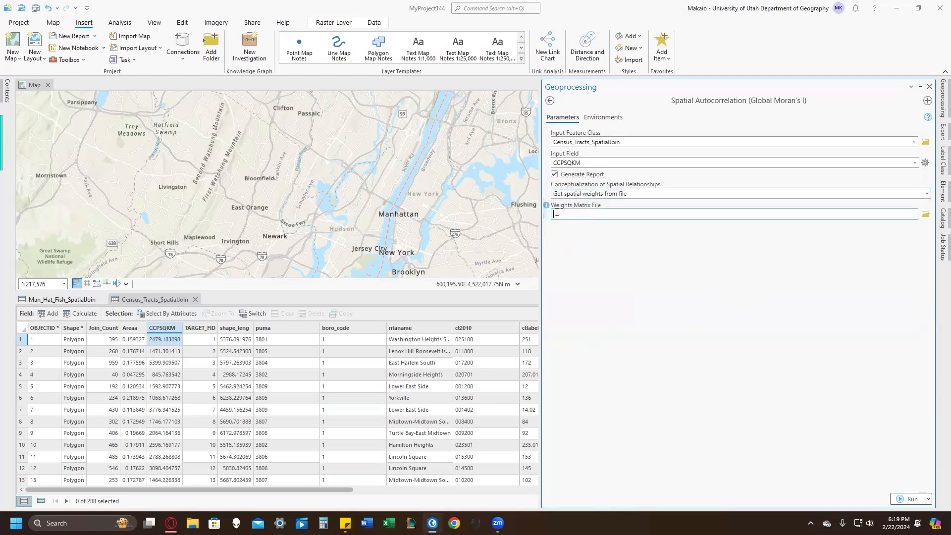
pyautogui.click(925, 215)
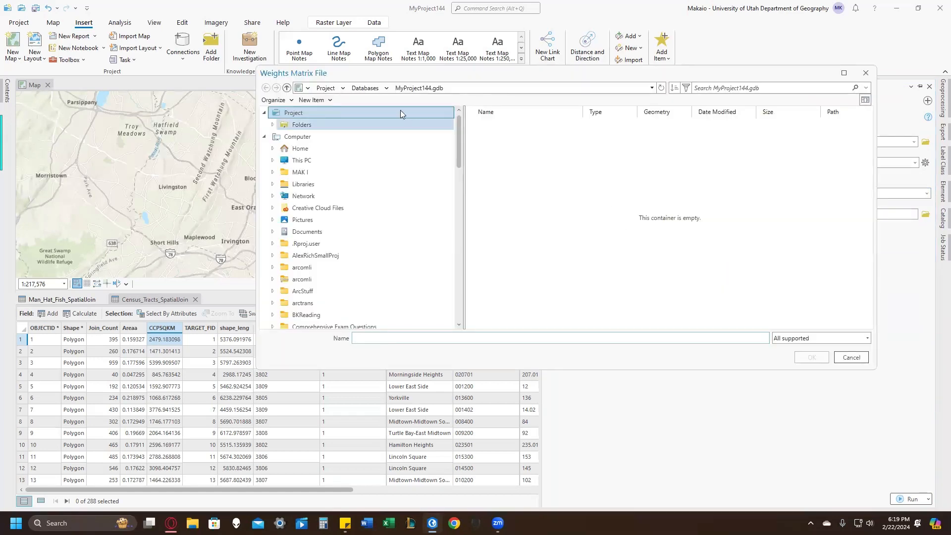
pyautogui.click(365, 88)
pyautogui.click(304, 125)
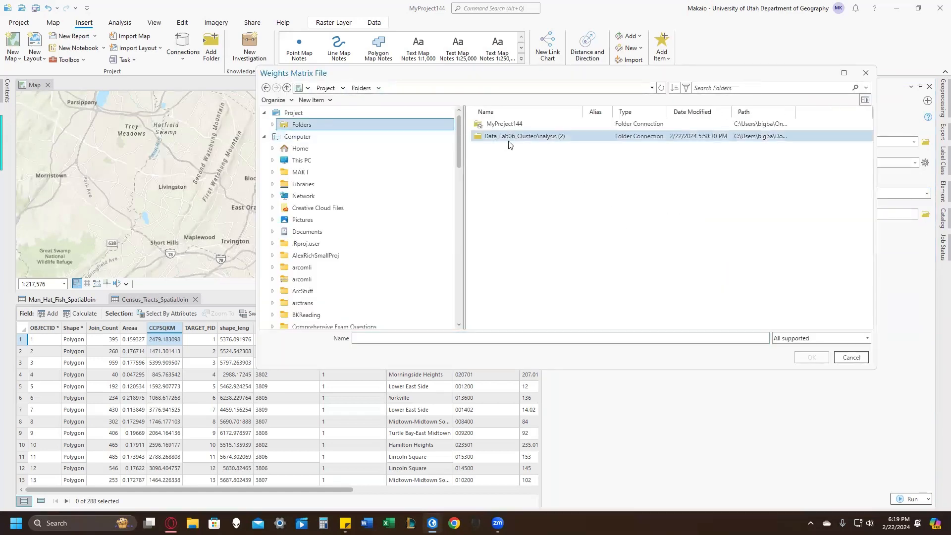
pyautogui.click(502, 125)
pyautogui.doubleClick(502, 125)
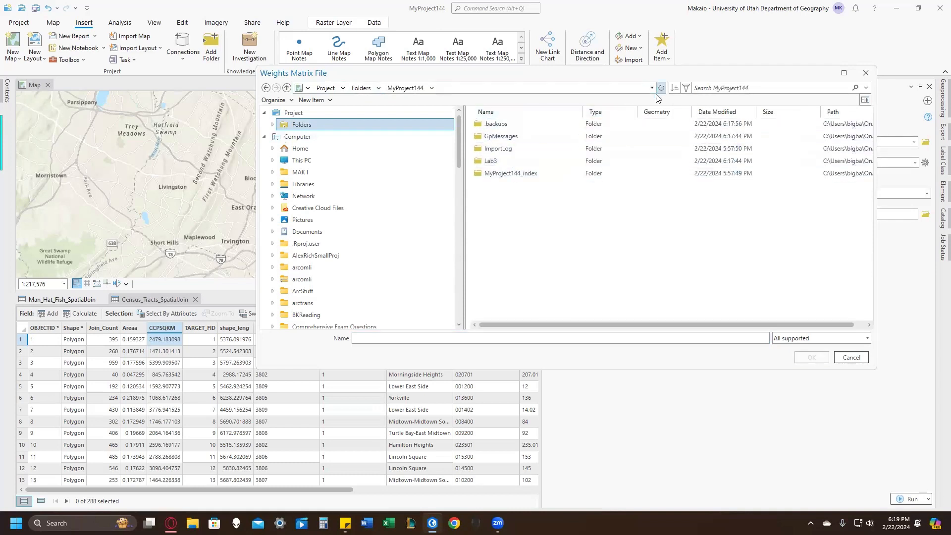
pyautogui.doubleClick(548, 162)
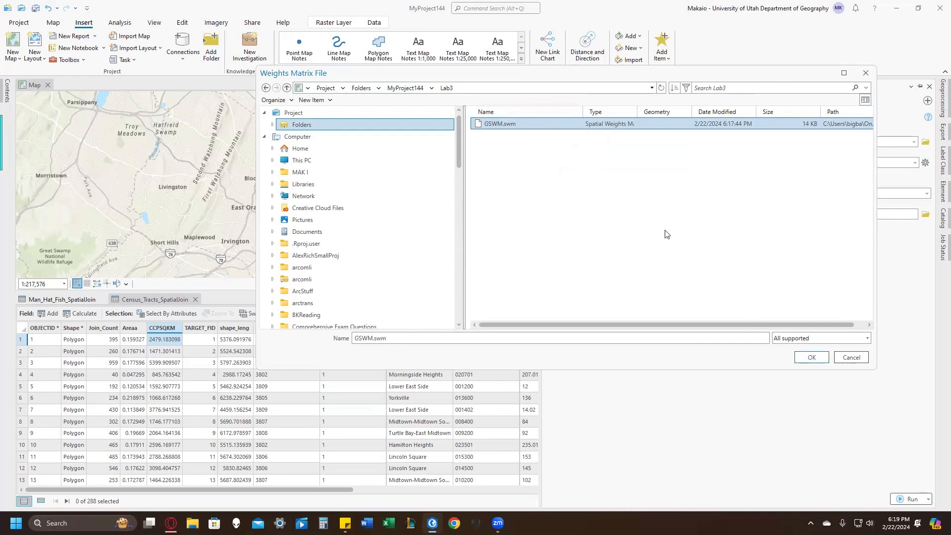
pyautogui.click(816, 359)
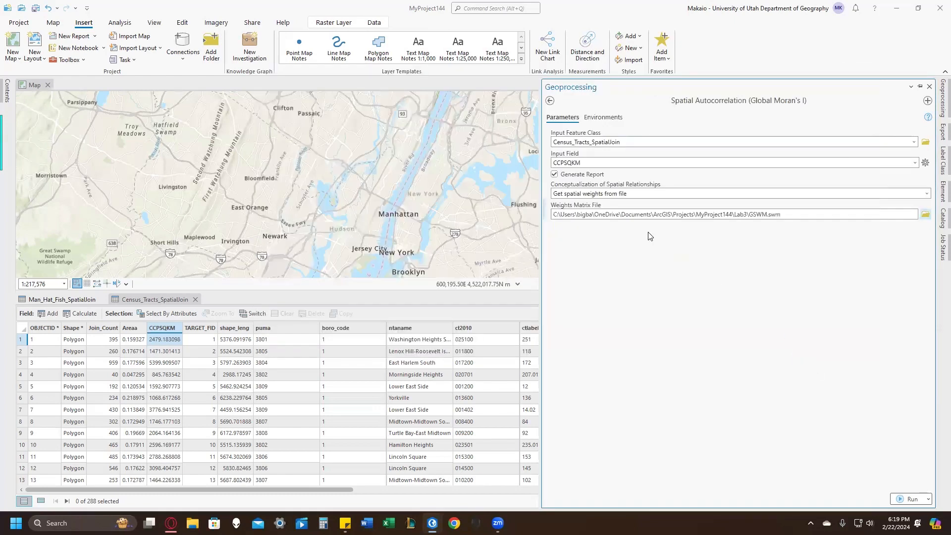
pyautogui.click(910, 499)
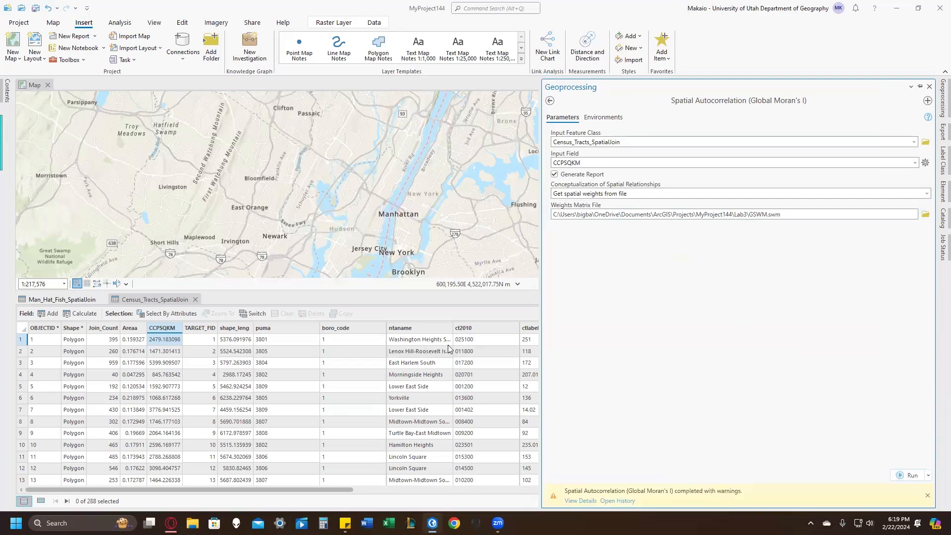
# Step: Review the Global Moran's I run details, including the summary statistics and the HTML report link
pyautogui.click(577, 502)
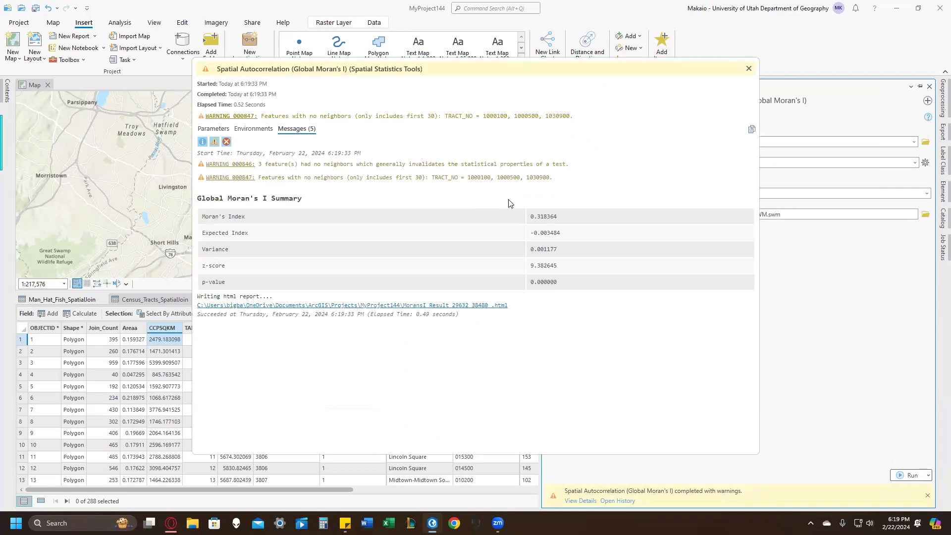
pyautogui.click(749, 69)
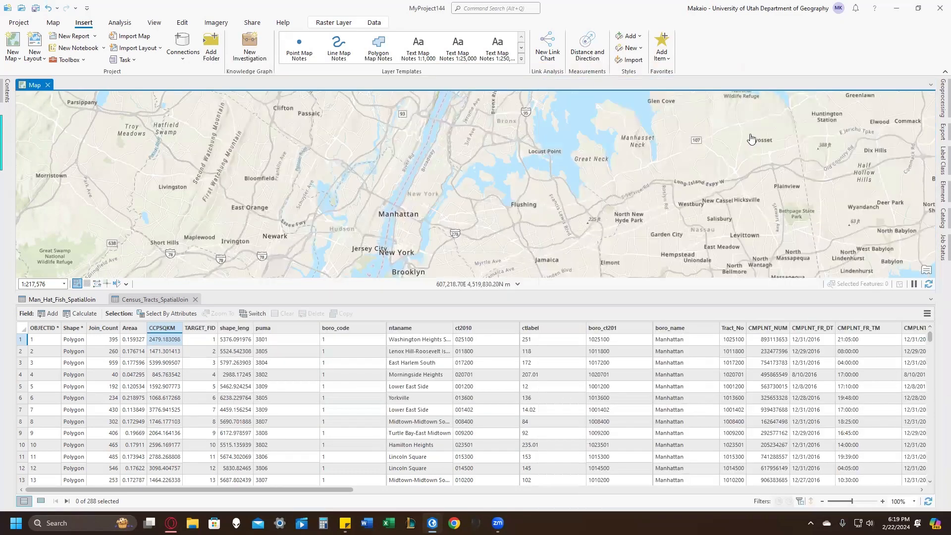
pyautogui.click(5, 94)
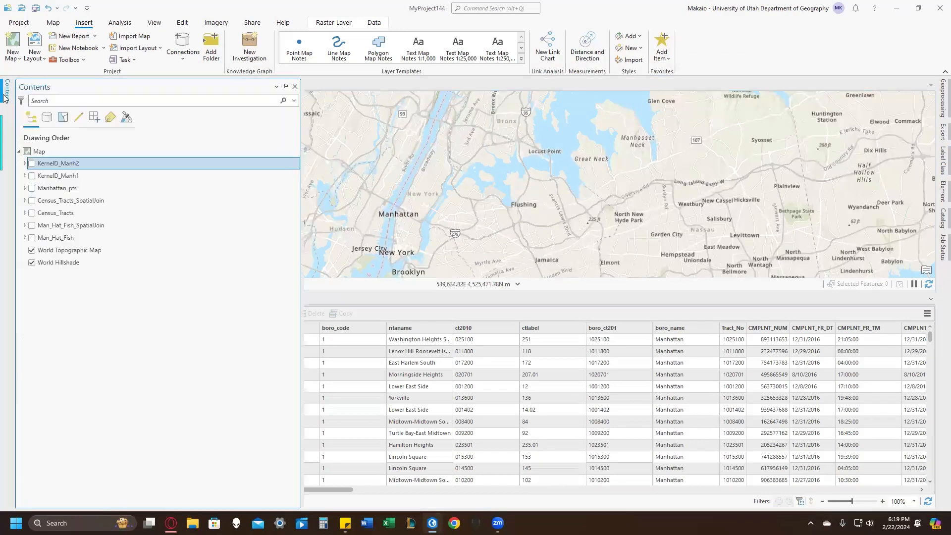
pyautogui.click(2, 94)
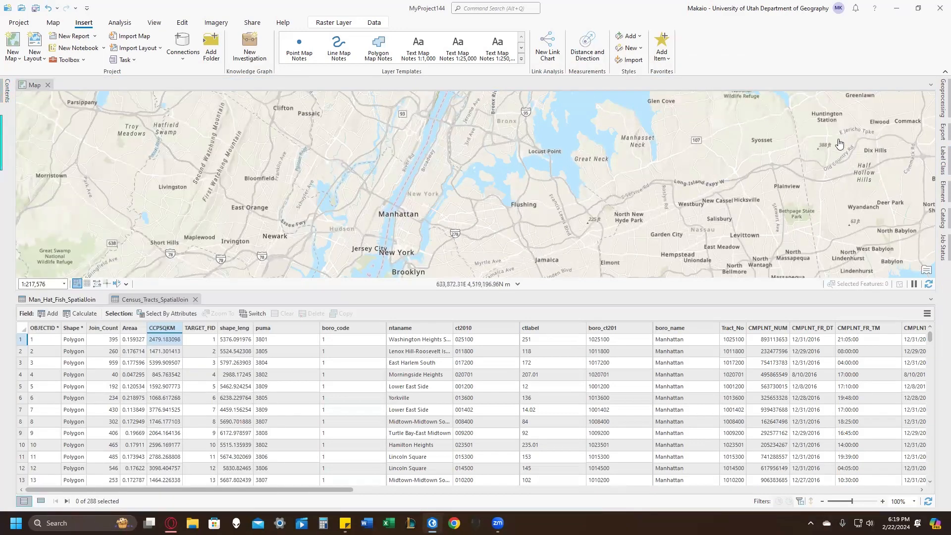
pyautogui.click(943, 99)
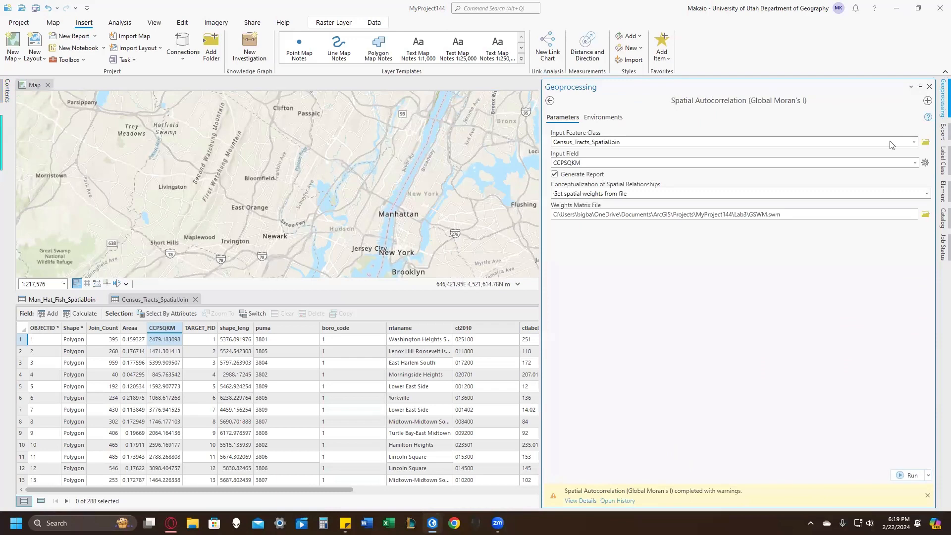
pyautogui.click(579, 501)
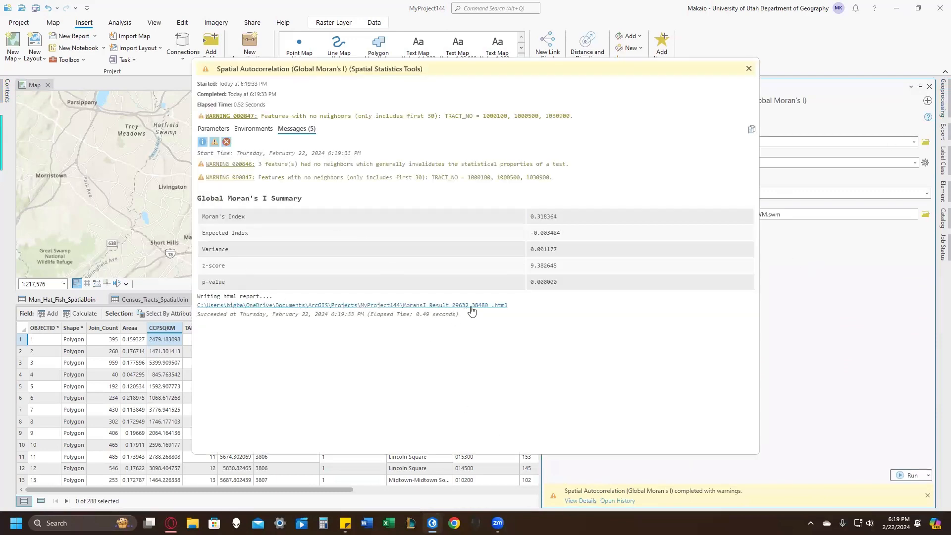
pyautogui.click(749, 69)
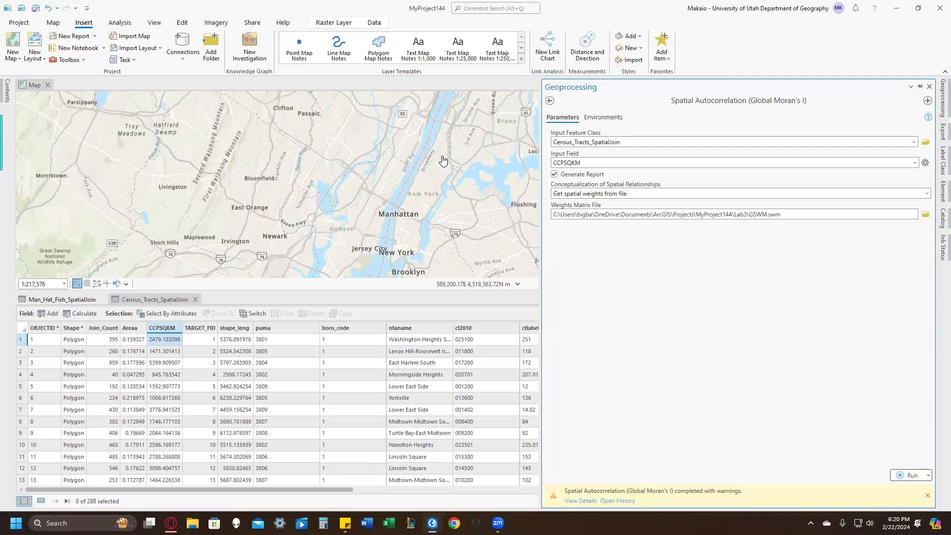
# Step: Search for and open the Cluster and Outlier Analysis (Anselin Local Moran's I) tool
pyautogui.moveTo(443, 159); pyautogui.dragTo(429, 180)
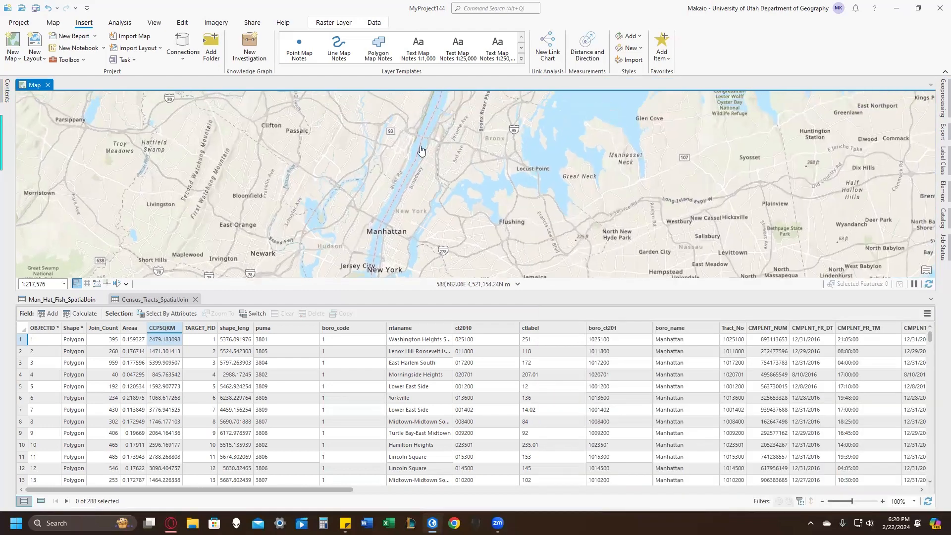
pyautogui.click(478, 8)
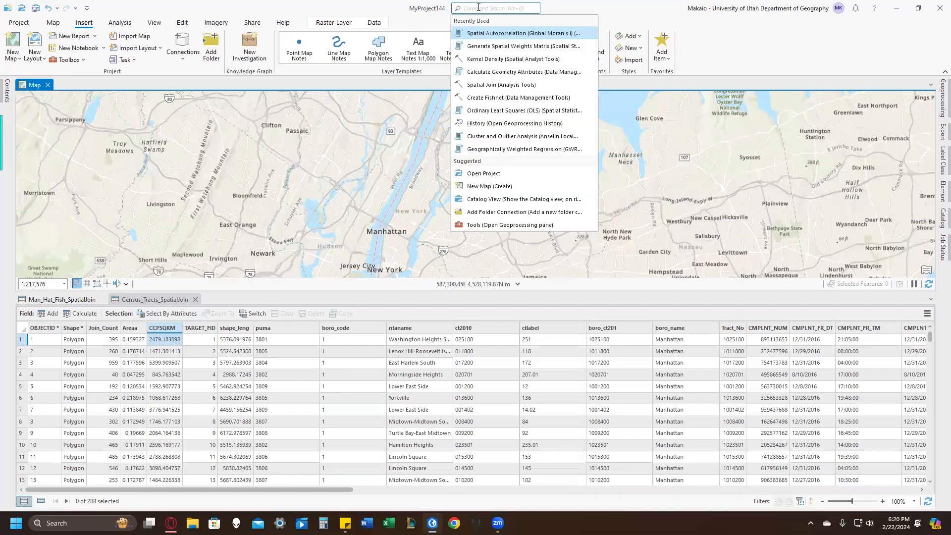
pyautogui.write('c')
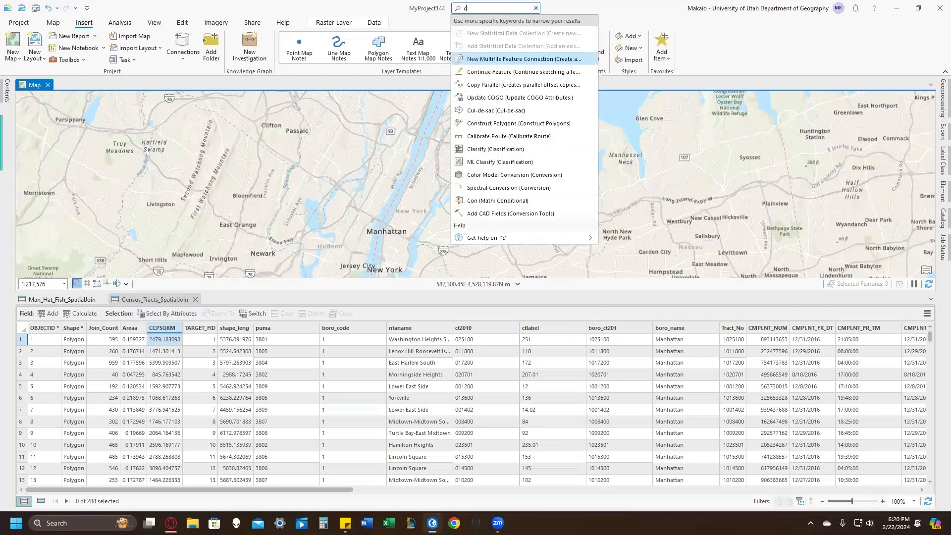
pyautogui.write('luster ')
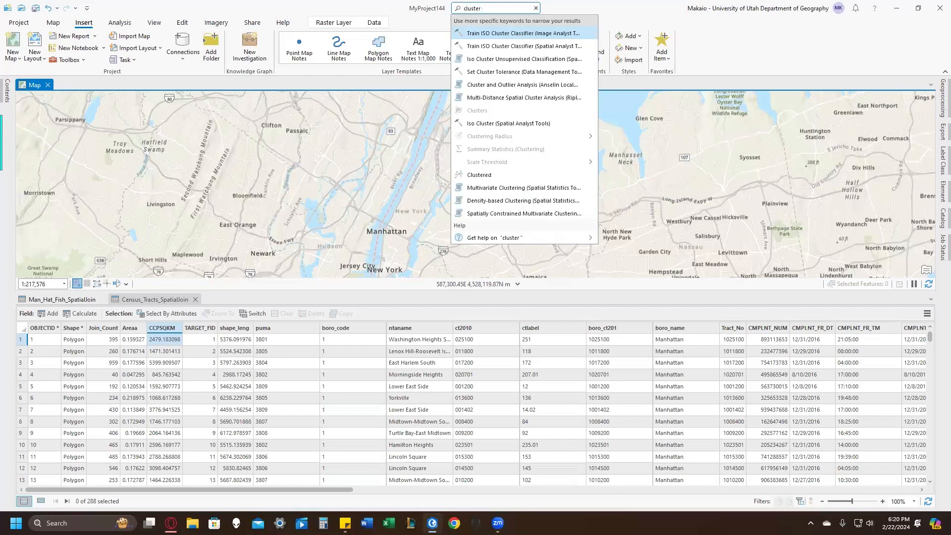
pyautogui.write('and outl')
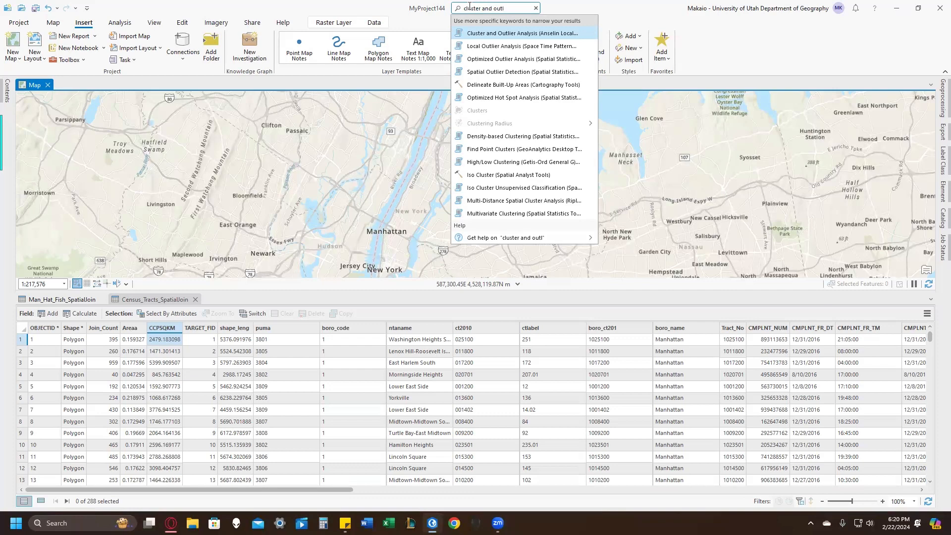
pyautogui.write('analysis')
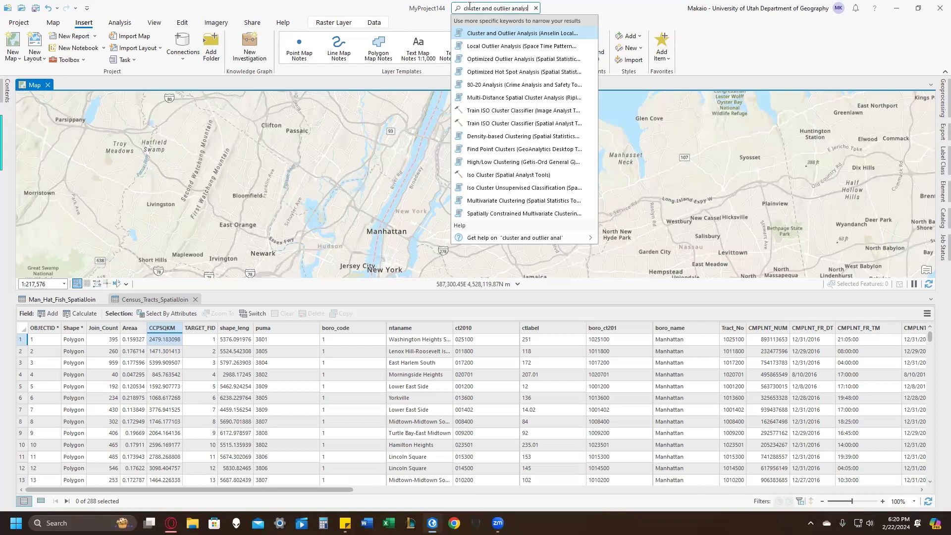
pyautogui.click(507, 35)
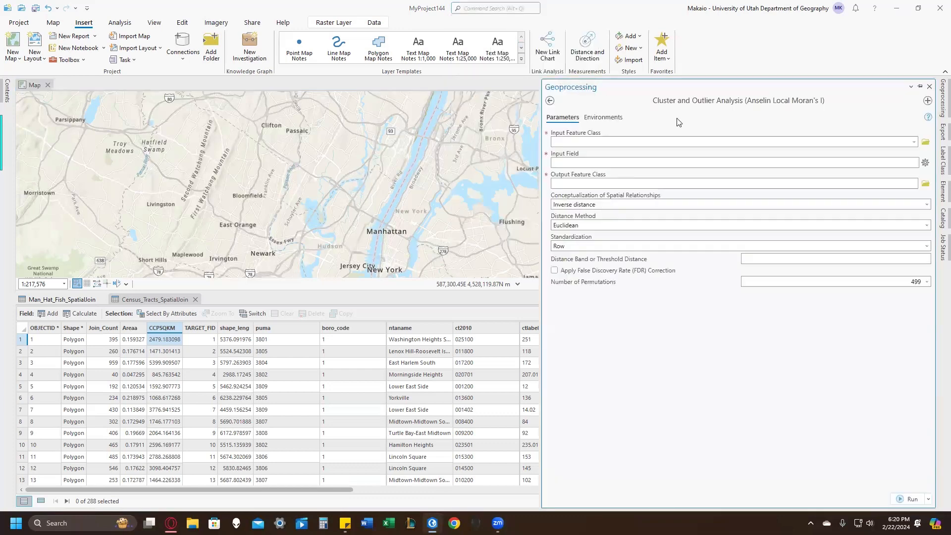
# Step: Set the Cluster and Outlier Analysis input feature class to Census_Tracts_SpatialJoin and the input field to CCPSQKM
pyautogui.click(925, 142)
pyautogui.click(851, 357)
pyautogui.click(914, 142)
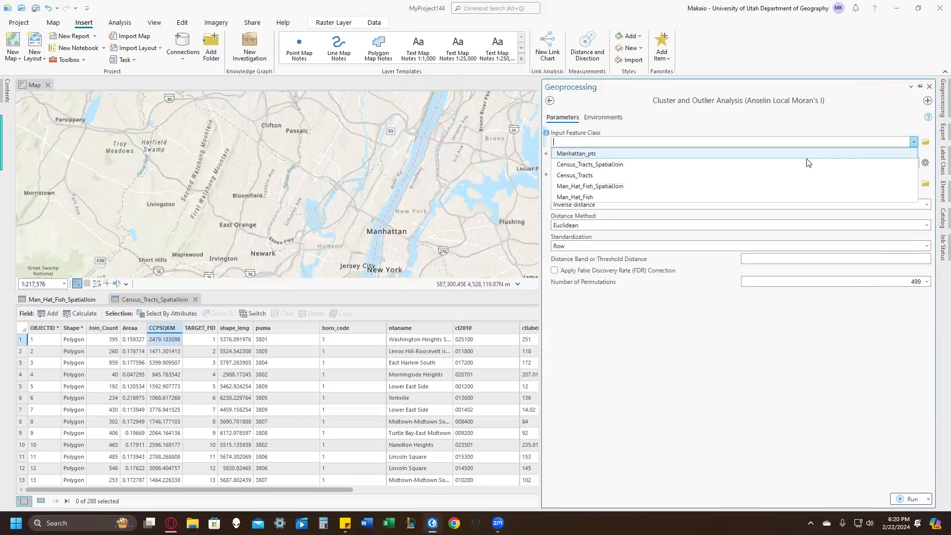
pyautogui.click(780, 164)
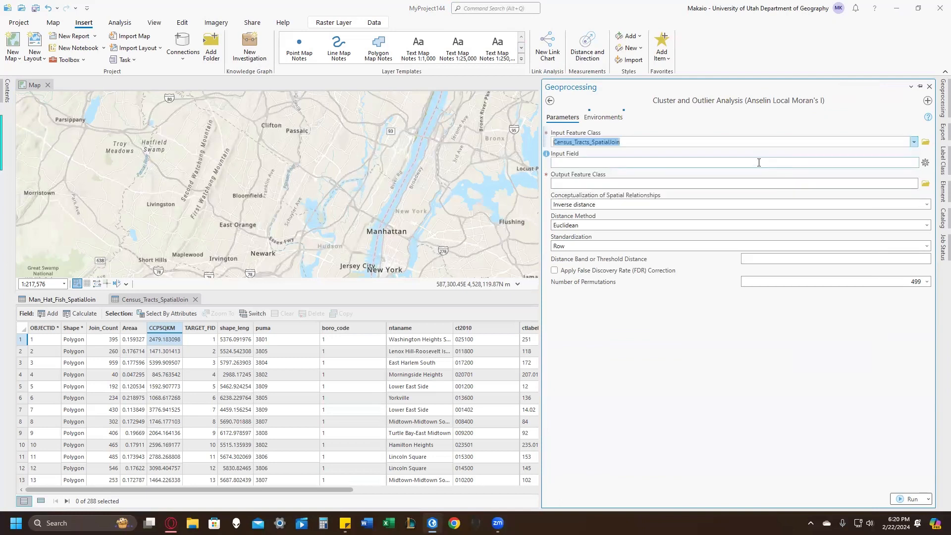
pyautogui.click(914, 162)
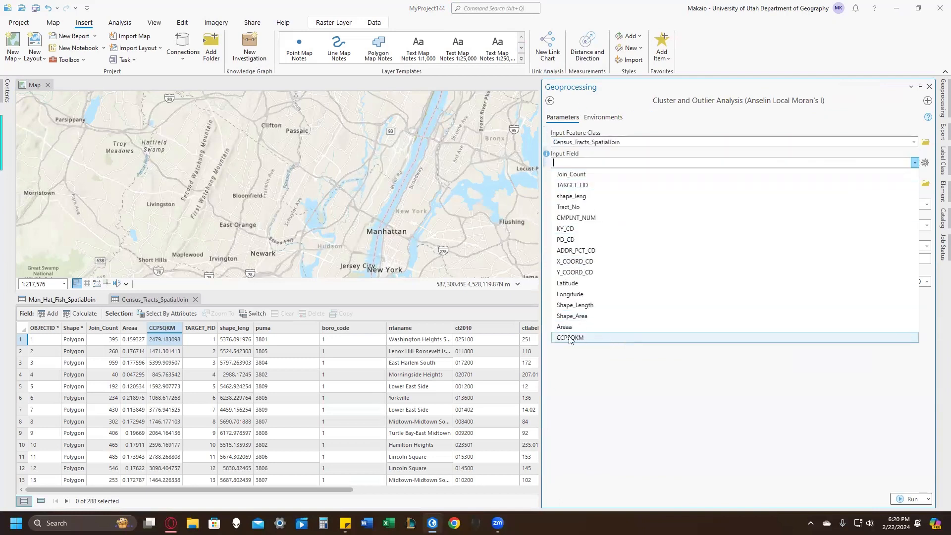
pyautogui.click(580, 339)
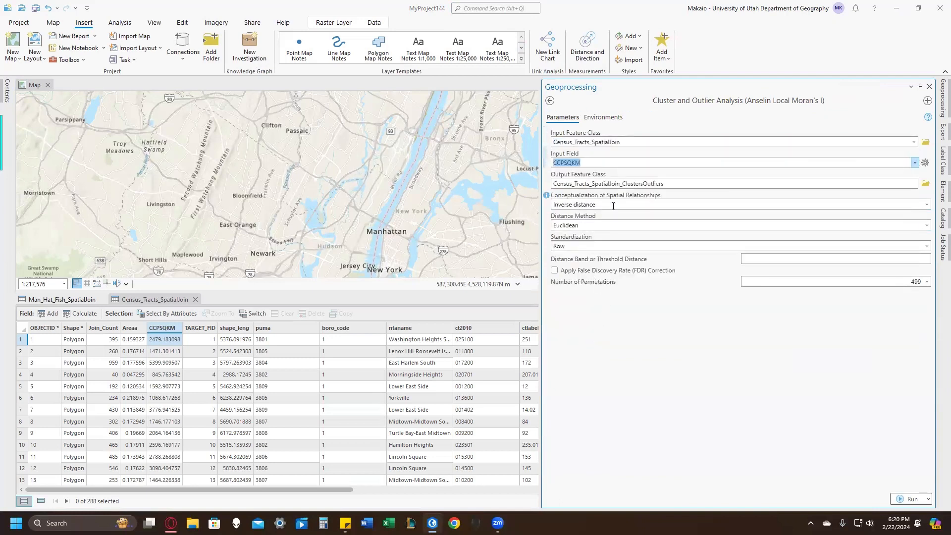
# Step: Get the spatial weights from the GSWM.swm file in Lab3 and run the Cluster and Outlier Analysis
pyautogui.click(926, 205)
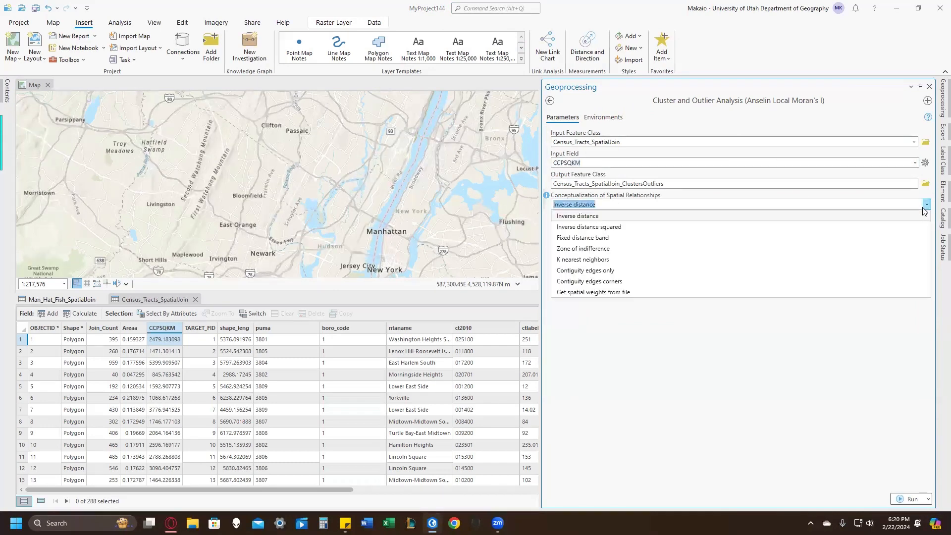
pyautogui.click(658, 291)
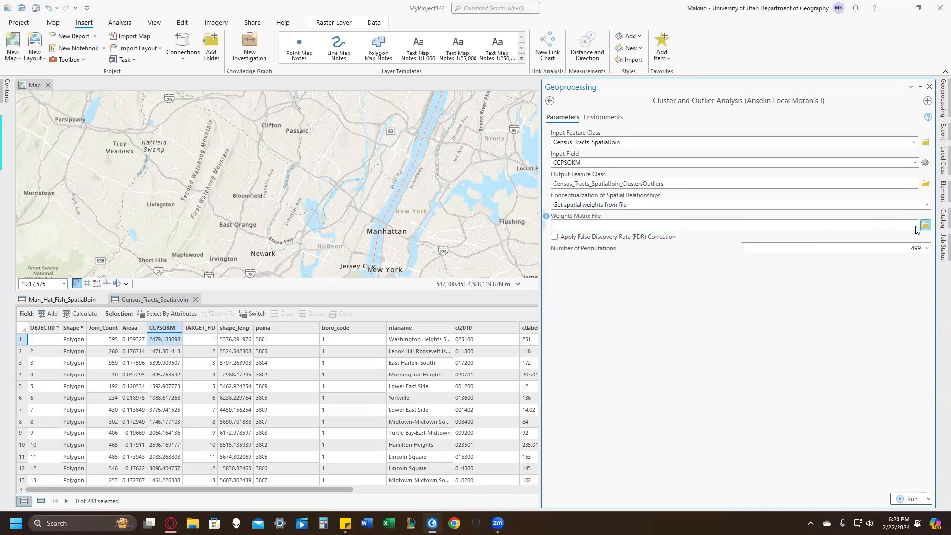
pyautogui.click(926, 225)
pyautogui.click(500, 125)
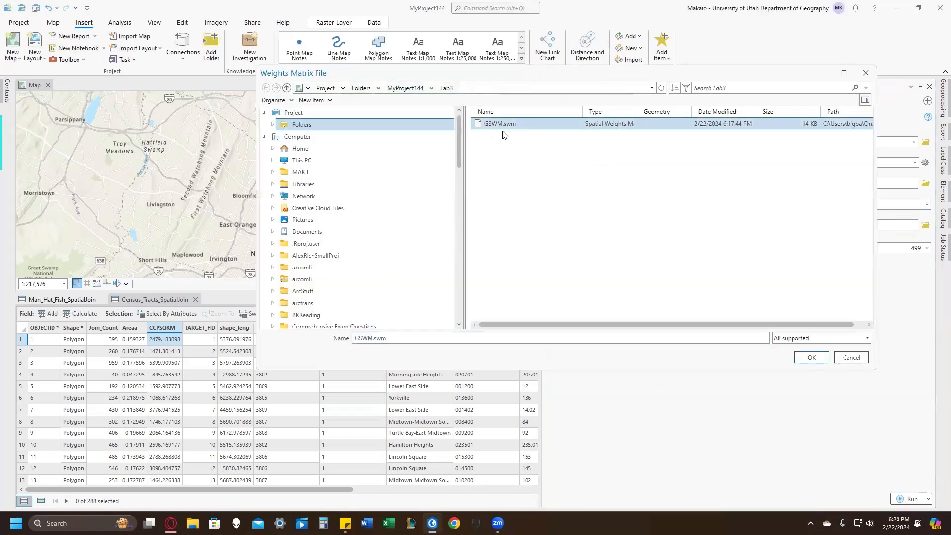
pyautogui.click(812, 357)
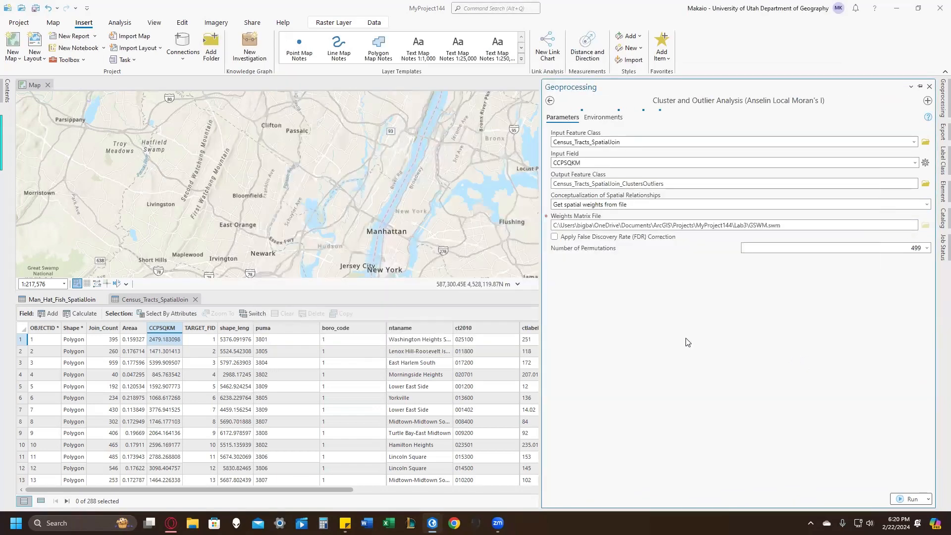
pyautogui.click(910, 499)
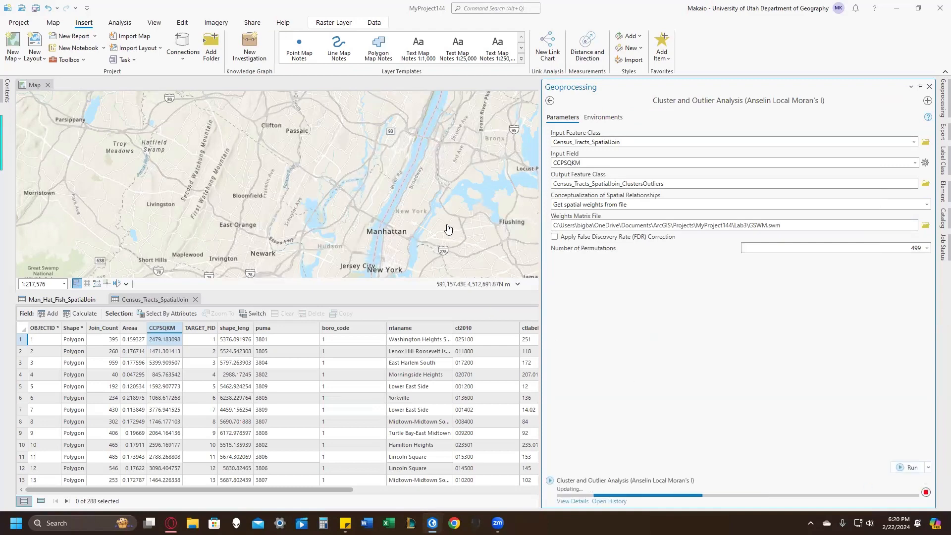
# Step: Close the Census_Tracts_SpatialJoin and Man_Hat_Fish_SpatialJoin attribute tables and inspect the cluster map around lower Manhattan and its islands
pyautogui.moveTo(460, 199); pyautogui.dragTo(461, 154)
pyautogui.click(196, 299)
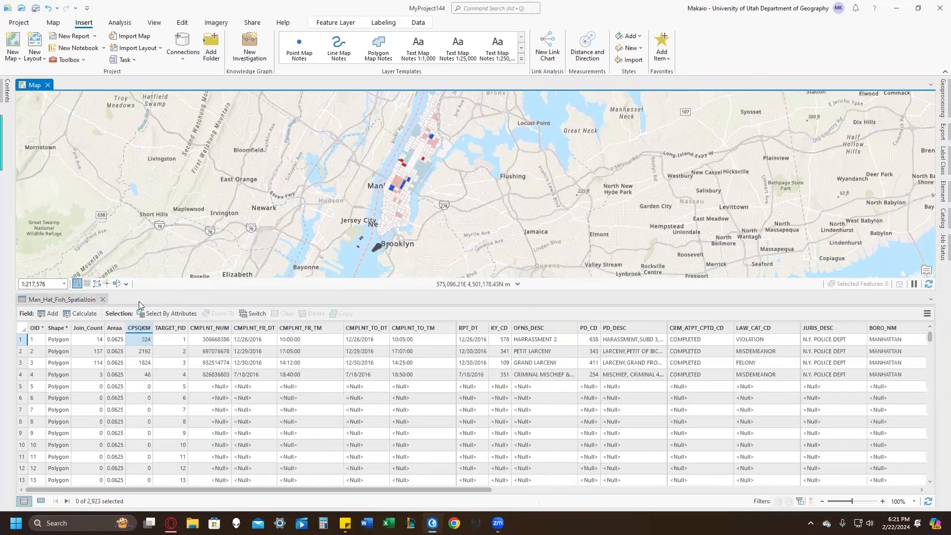
pyautogui.click(103, 299)
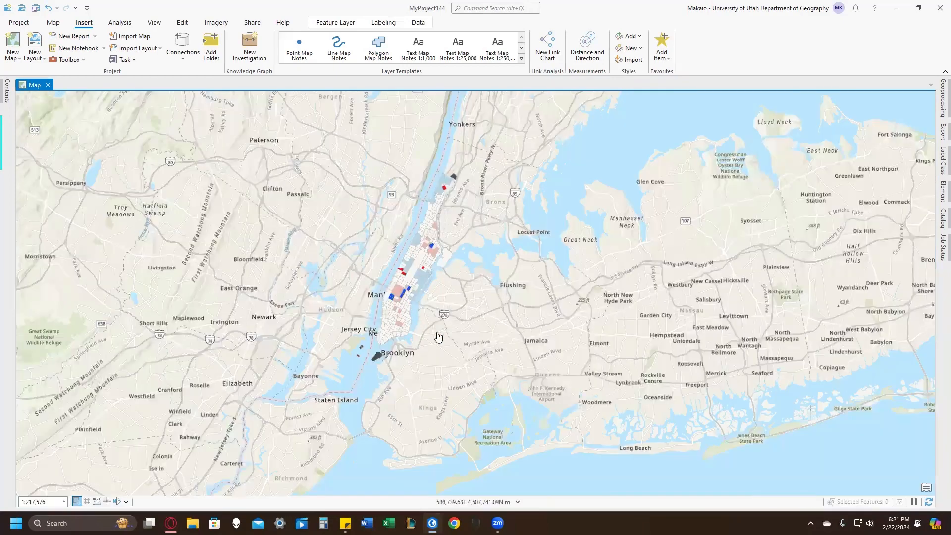
pyautogui.scroll(4, 379, 353)
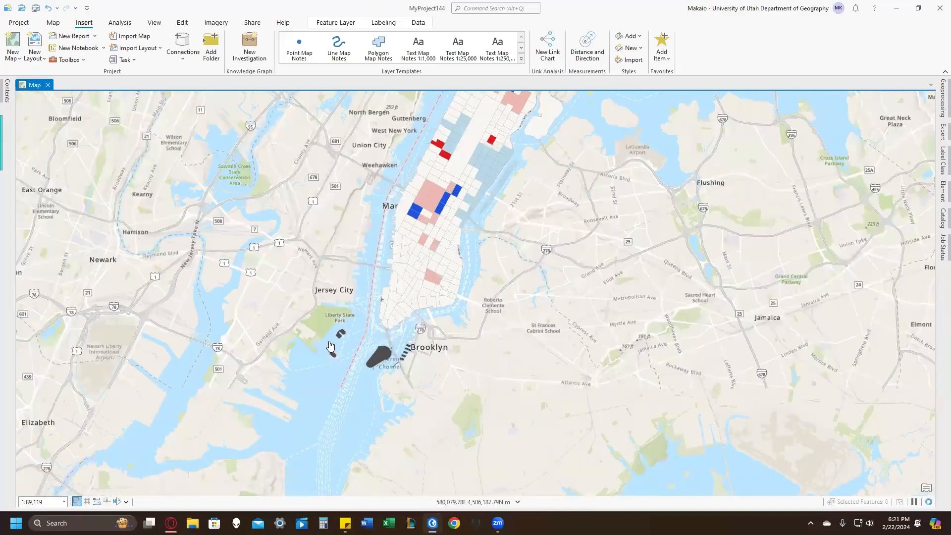
pyautogui.scroll(6, 371, 342)
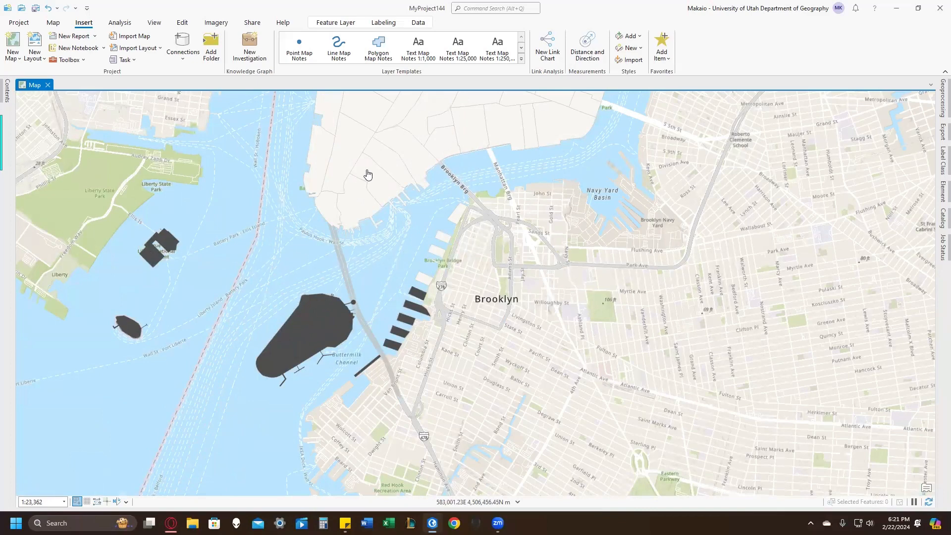
# Step: Examine the cluster and outlier results from lower Manhattan up to the isolated census tract at the island's northern end
pyautogui.scroll(-3, 367, 209)
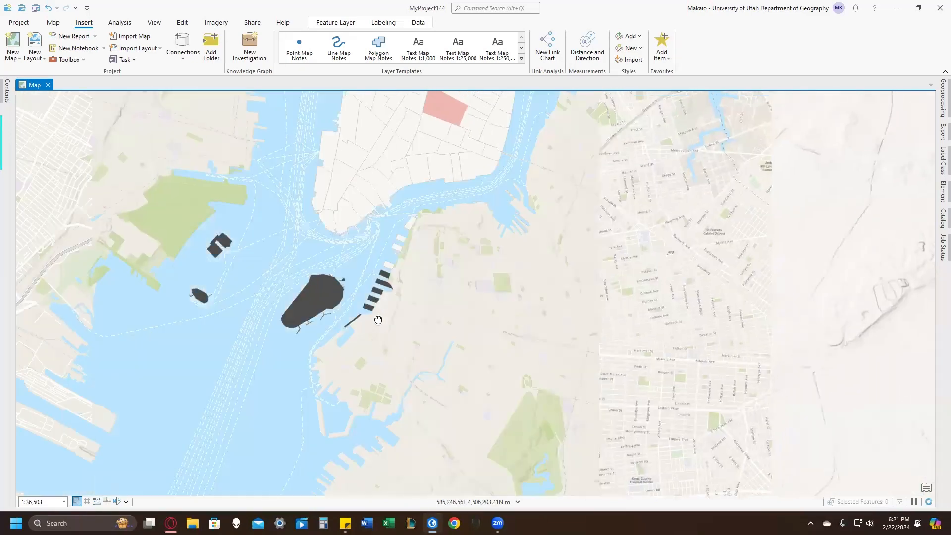
pyautogui.moveTo(429, 191); pyautogui.dragTo(405, 293)
pyautogui.moveTo(463, 165); pyautogui.dragTo(330, 311)
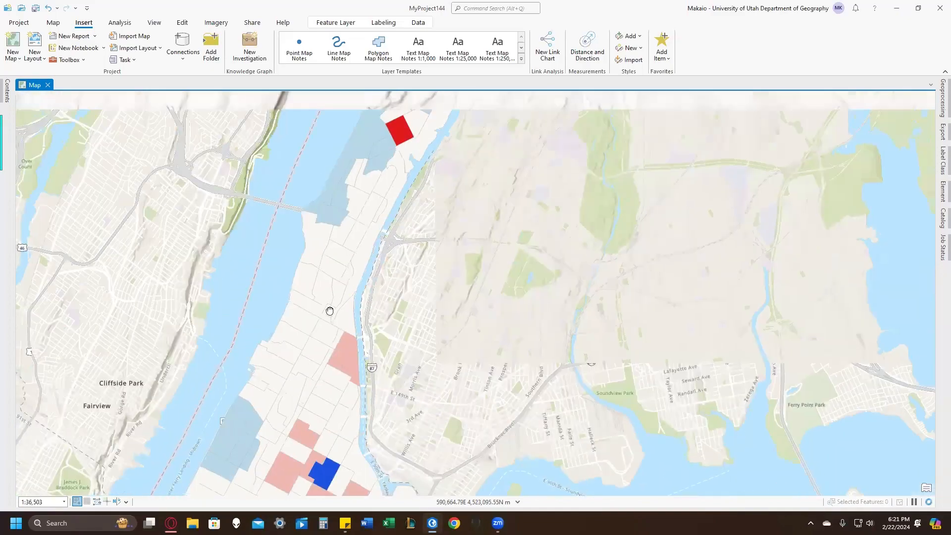
pyautogui.moveTo(424, 143); pyautogui.dragTo(370, 276)
pyautogui.moveTo(397, 198); pyautogui.dragTo(356, 294)
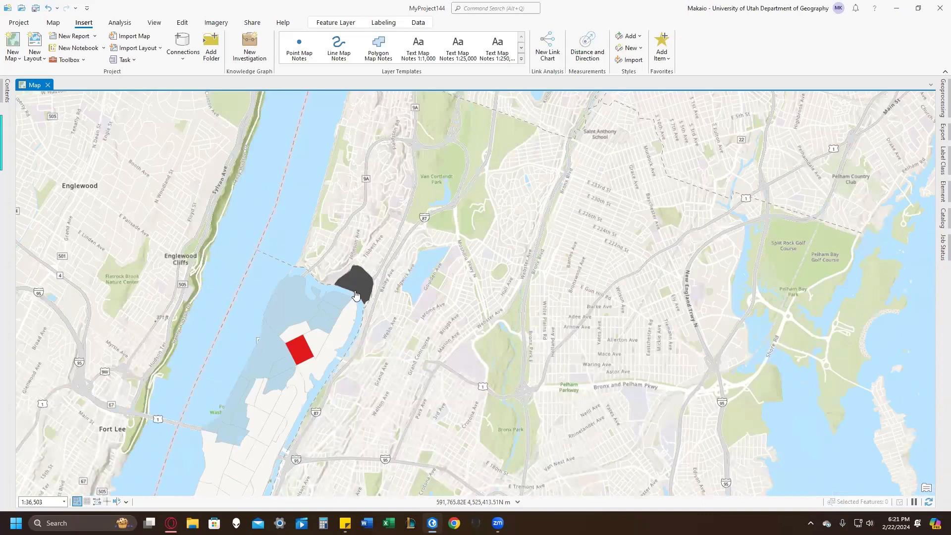
pyautogui.scroll(4, 356, 294)
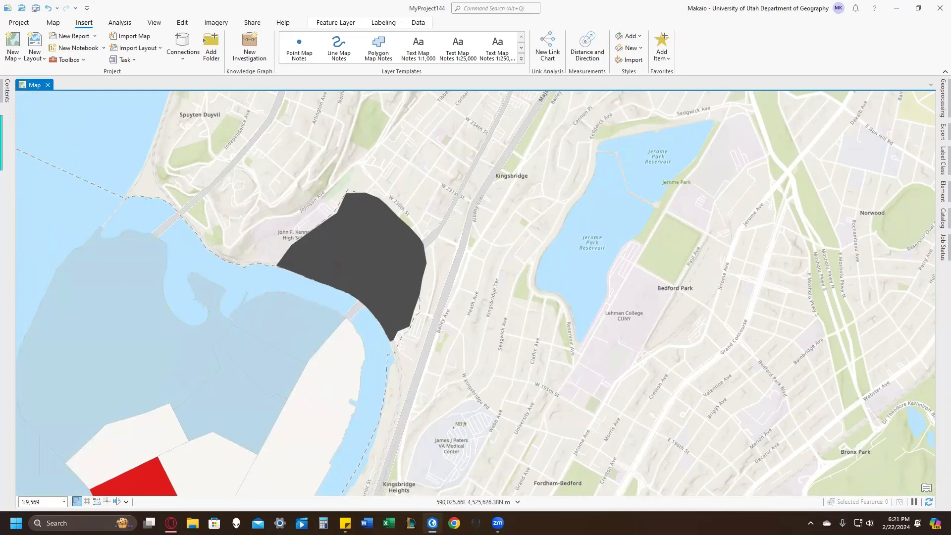
# Step: Switch to the Opera browser and review the final steps and the Deliverables section of Lab 6 Cluster Analysis.pdf
pyautogui.click(171, 523)
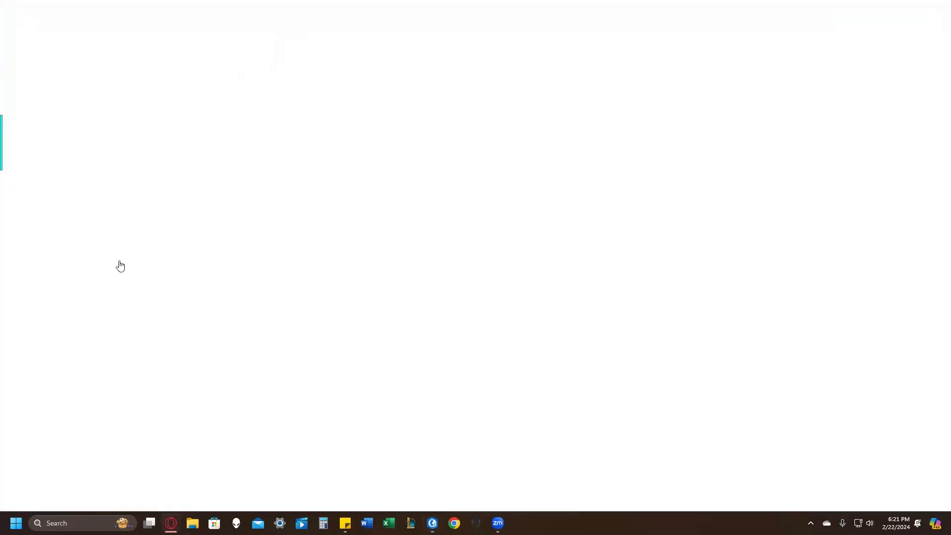
pyautogui.scroll(-3, 327, 296)
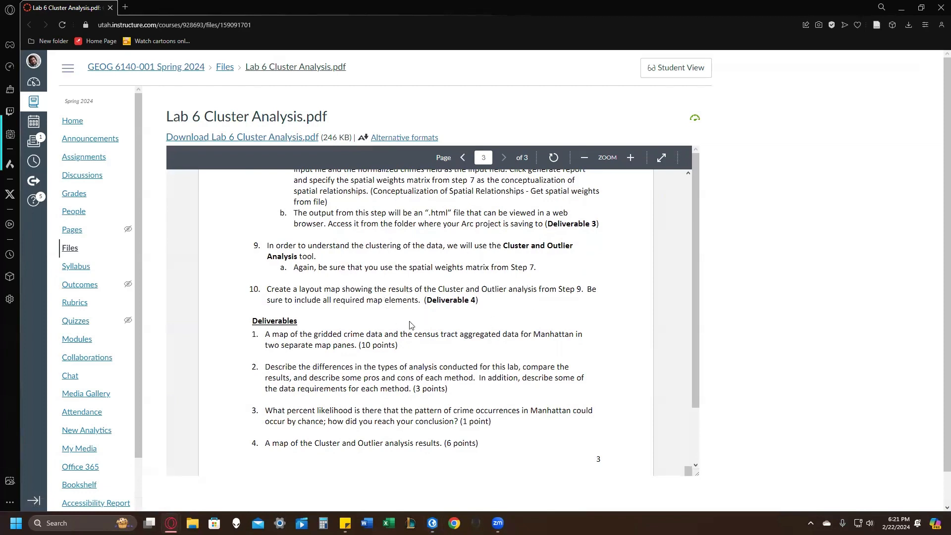
pyautogui.scroll(-1, 400, 306)
pyautogui.scroll(-1, 406, 295)
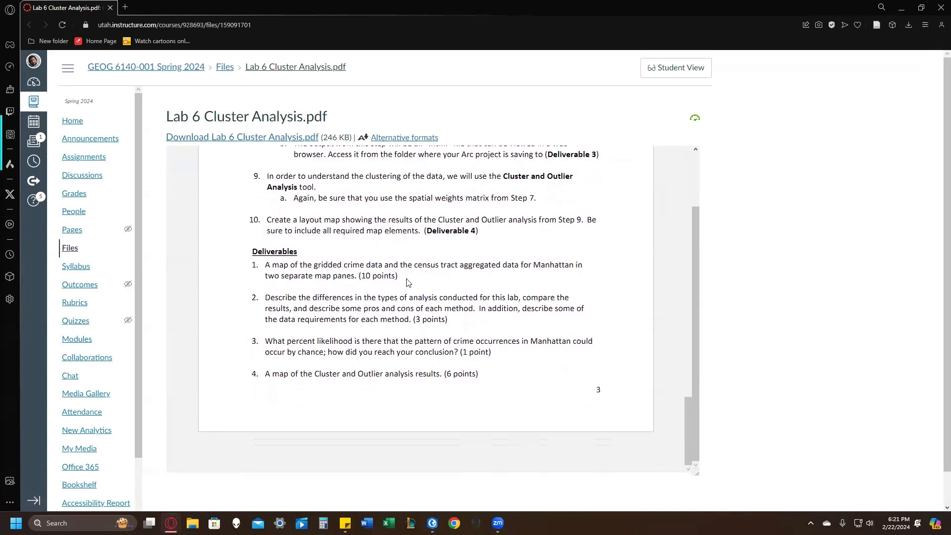